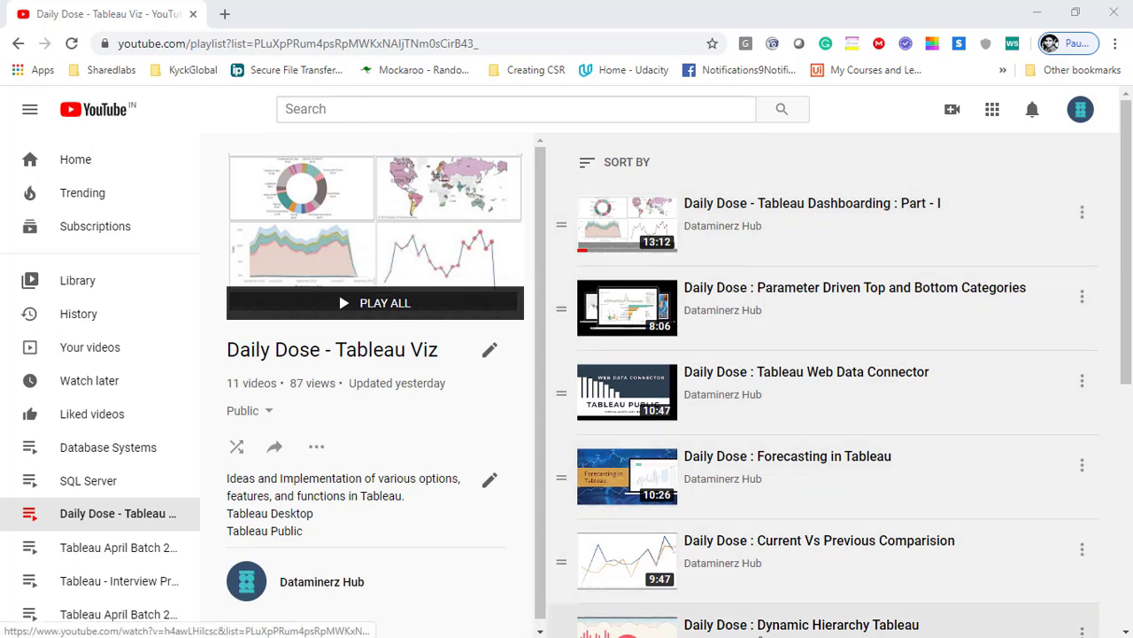
click(716, 625)
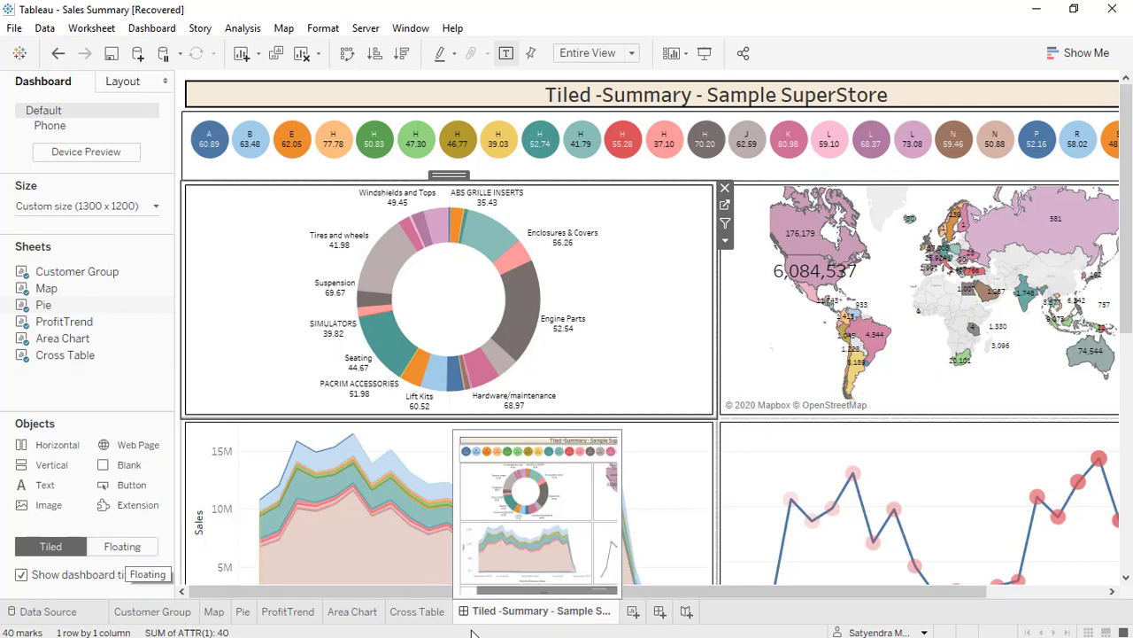
Create a new dashboard and set its fixed size to 1300 px wide by 1200 px high.
click(659, 613)
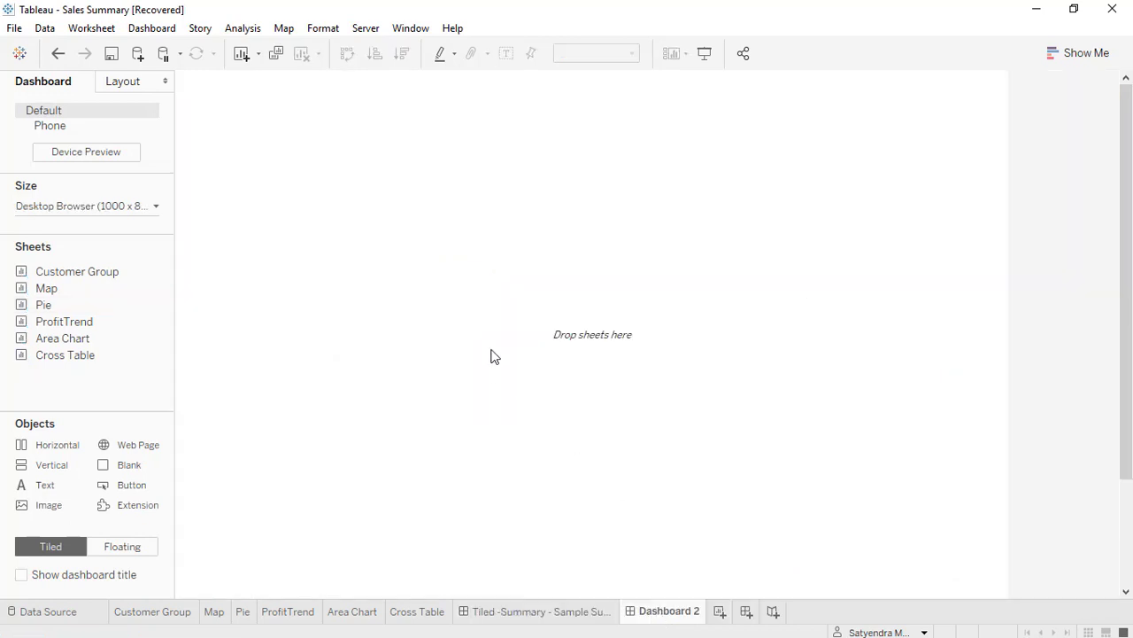
click(90, 207)
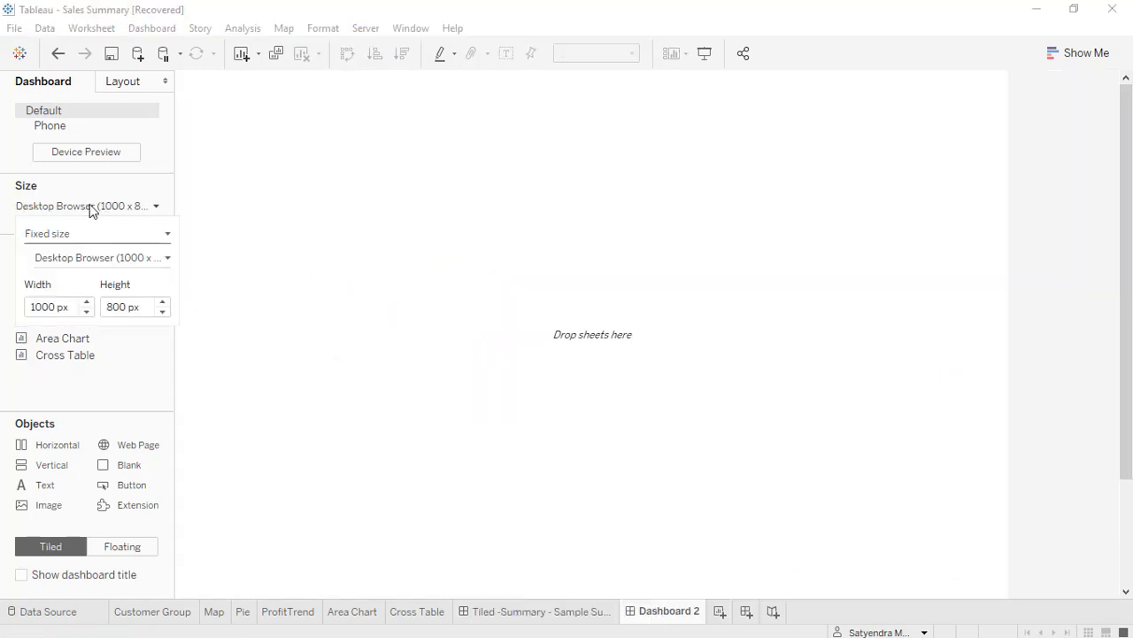
click(45, 306)
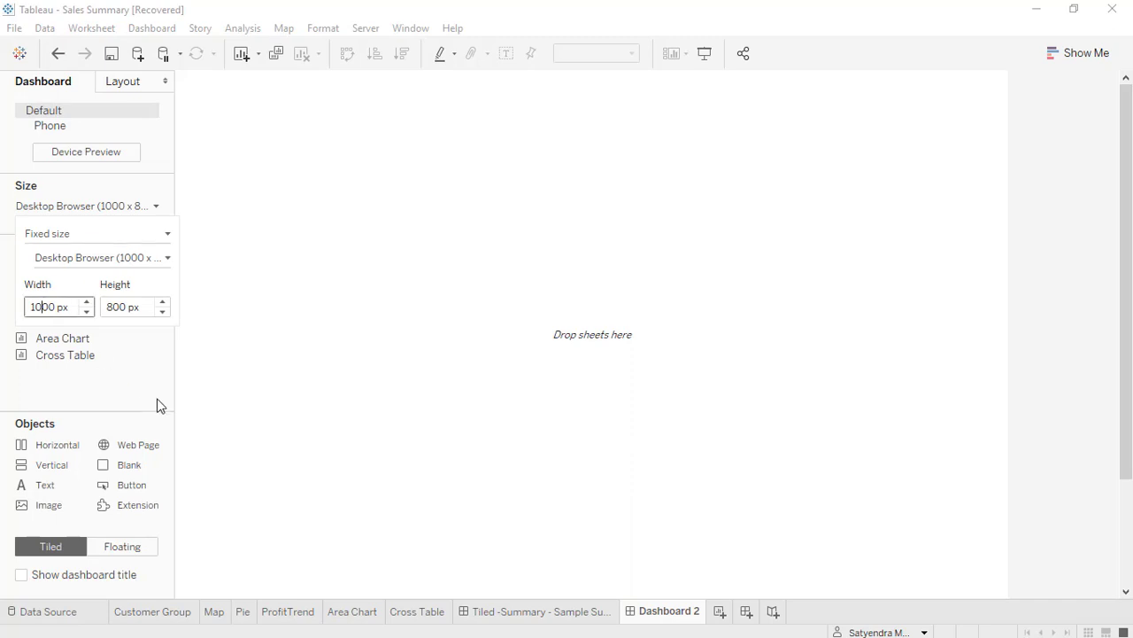
key(BackSpace)
text(3)
key(Return)
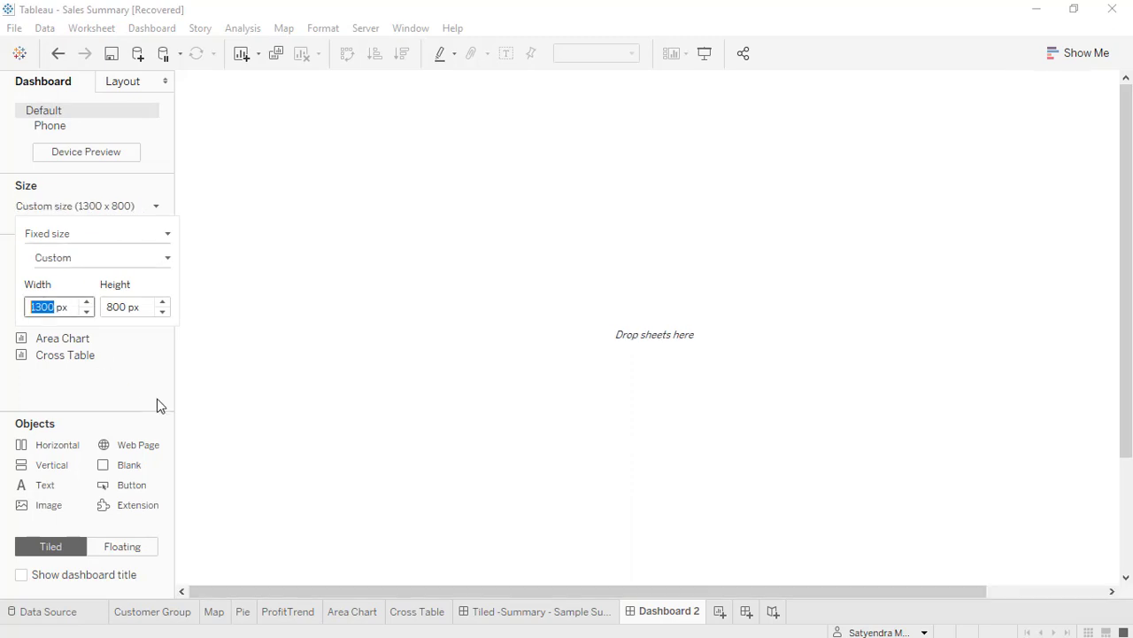
click(113, 308)
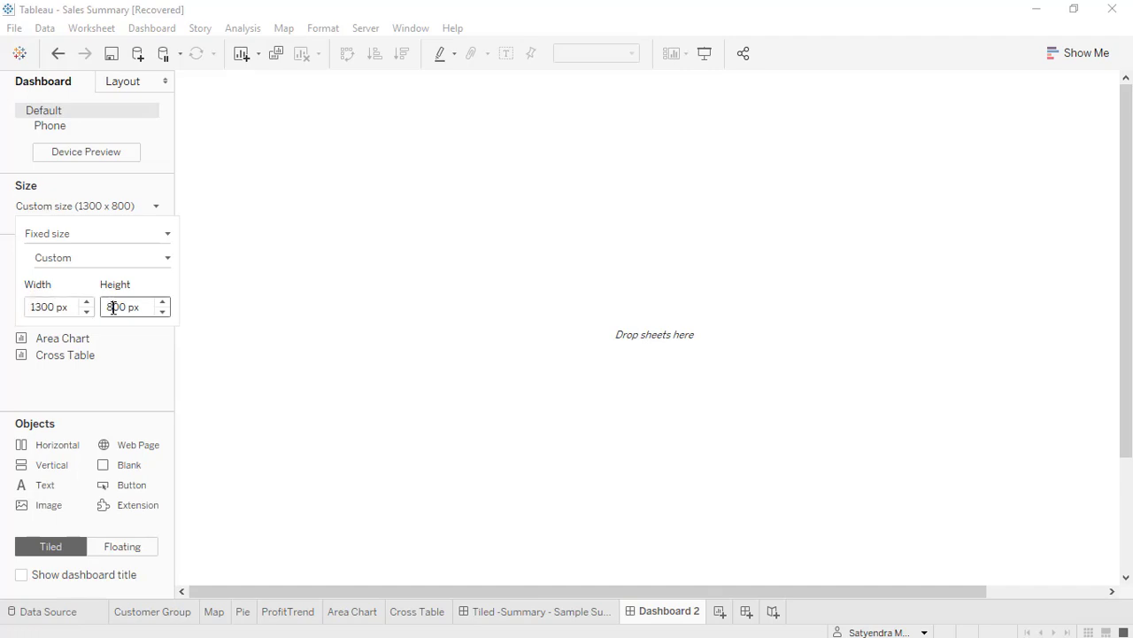
key(BackSpace)
text(10)
key(Return)
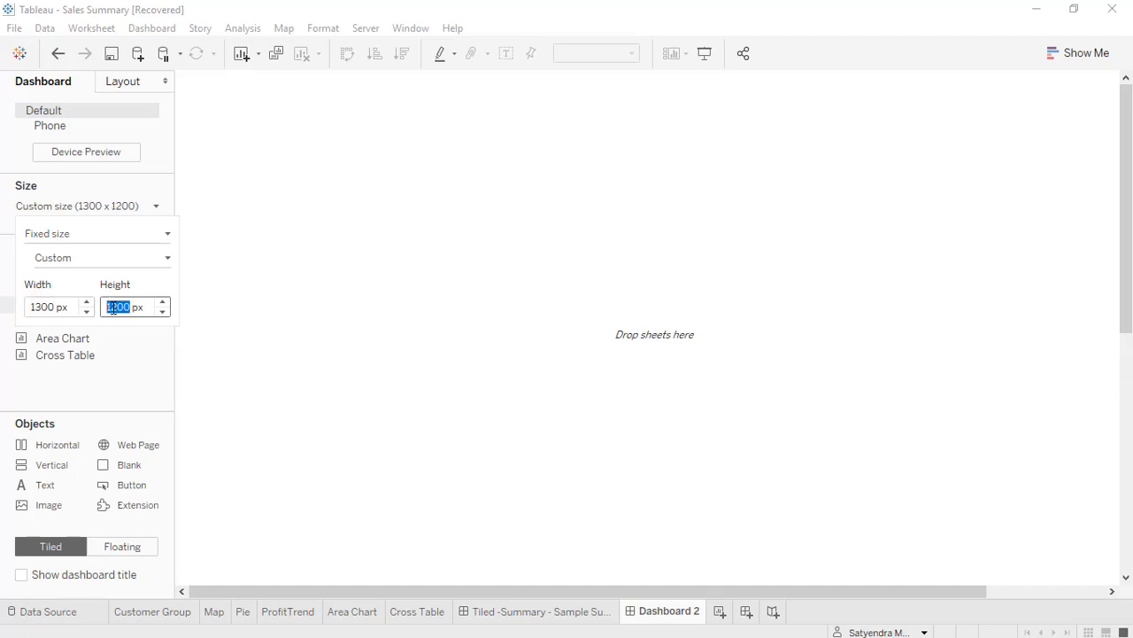
click(312, 342)
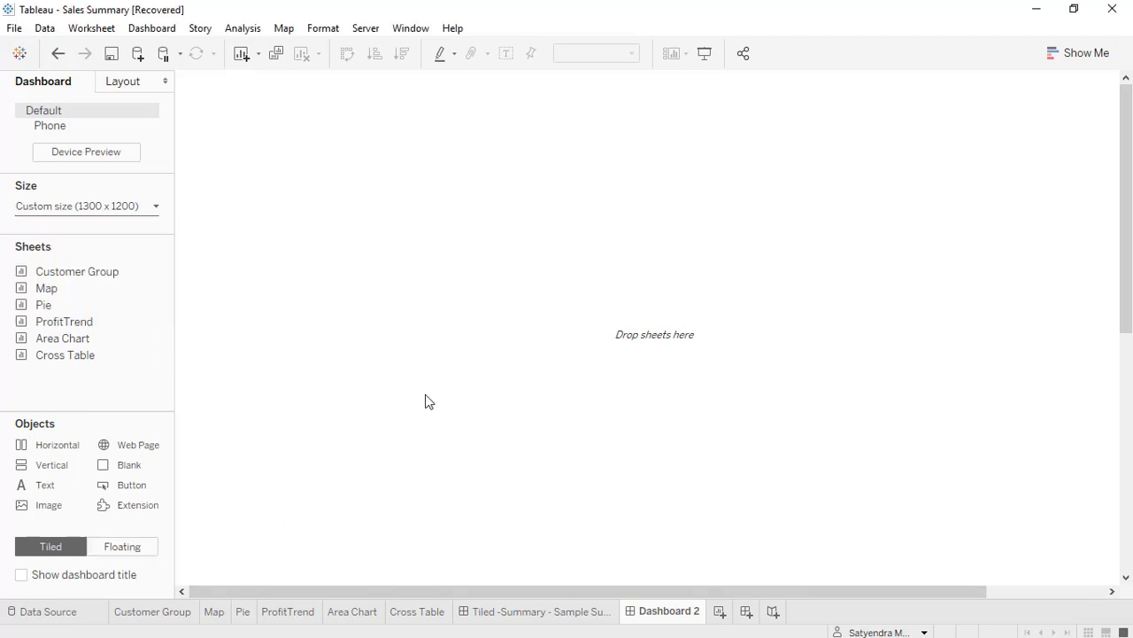
Set objects added to the new dashboard to floating and show the dashboard title.
click(121, 548)
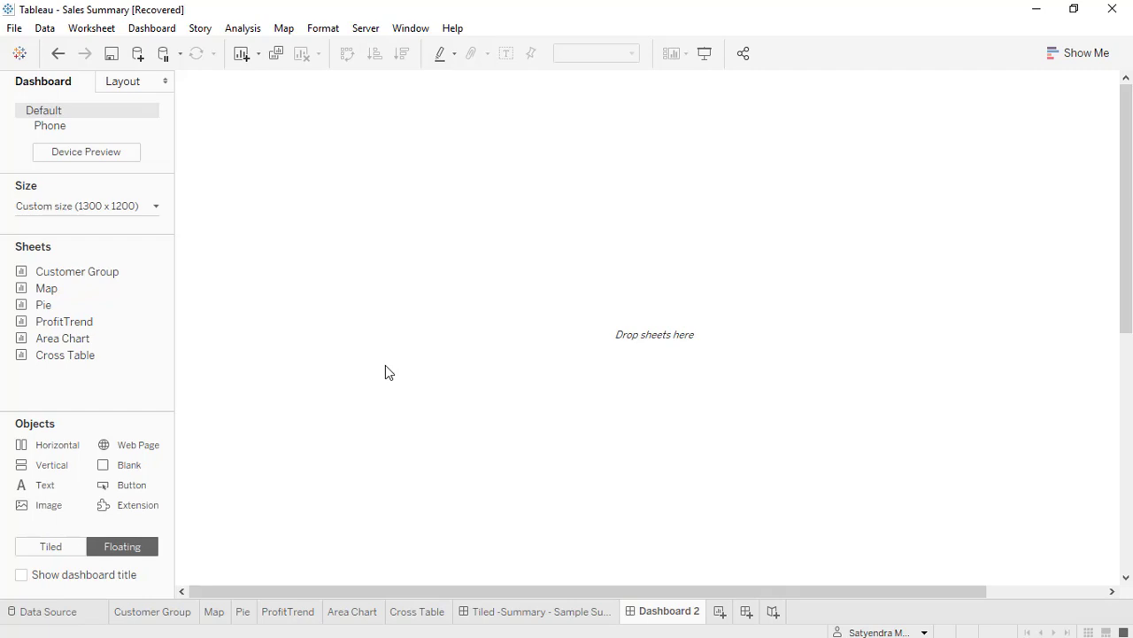
click(21, 575)
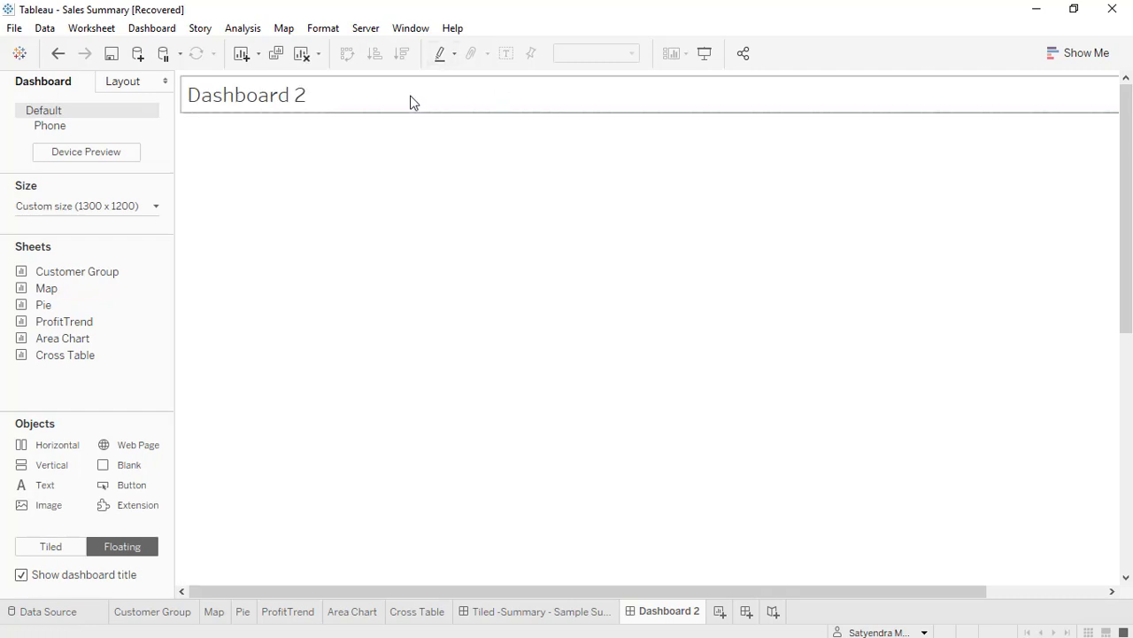
Rename the new dashboard as "Floating - Summary- SuperStore".
double_click(664, 618)
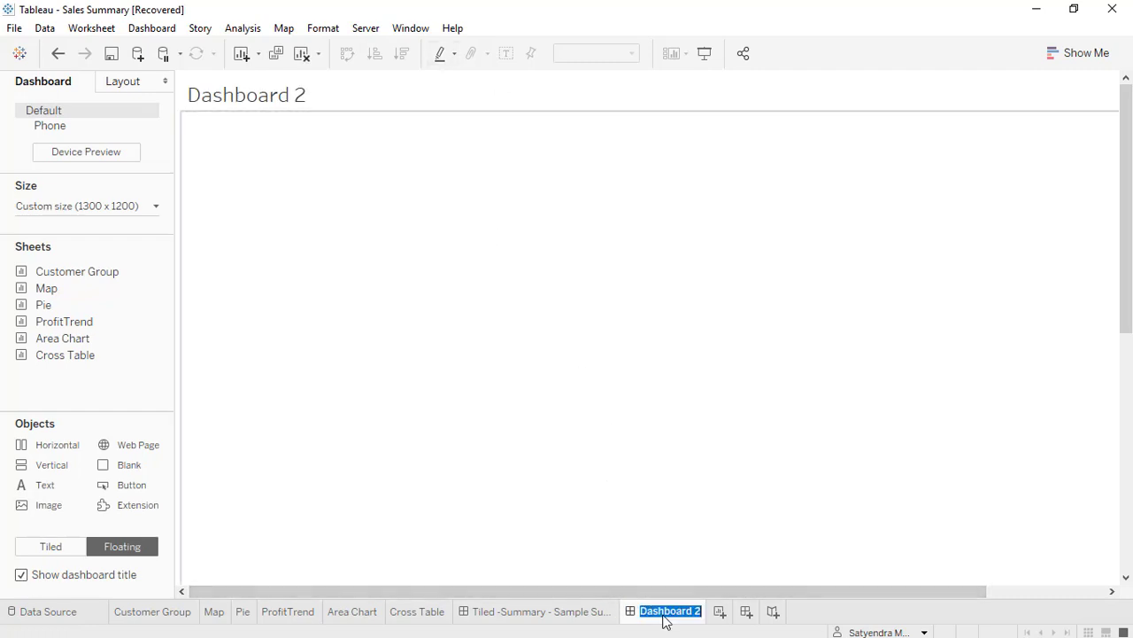
text(Floating -)
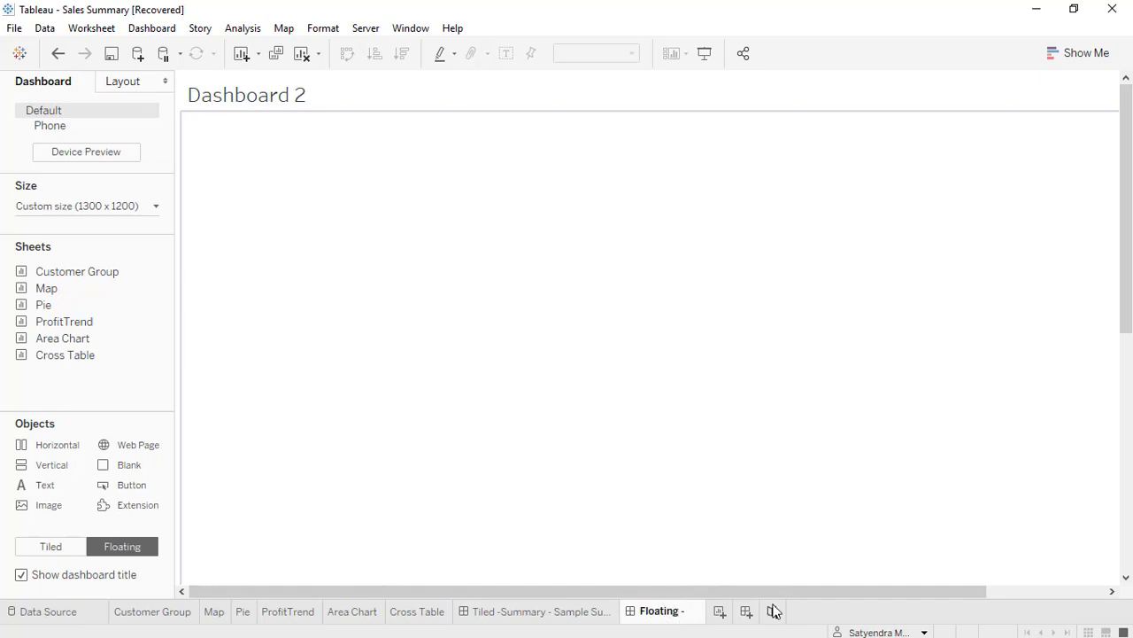
text(Summa)
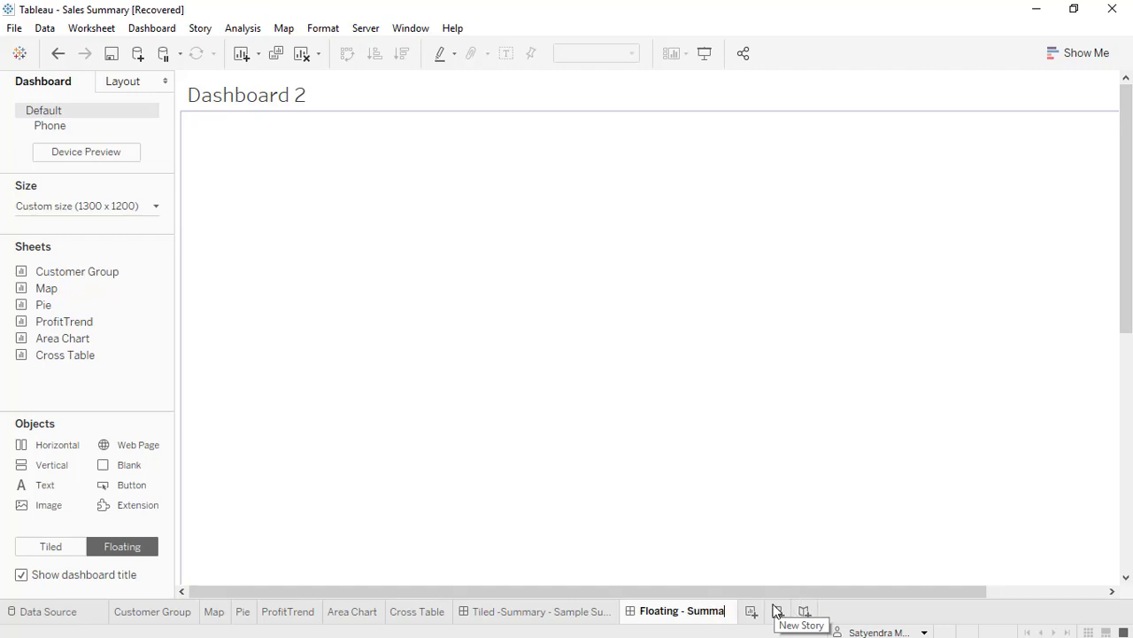
text(ry- )
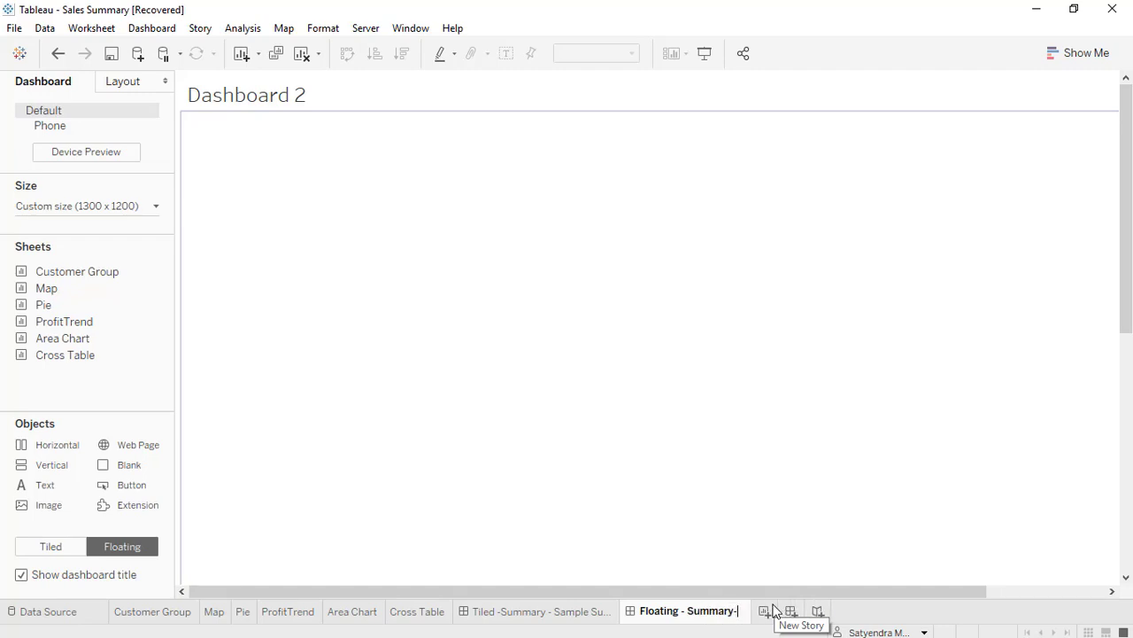
text(Sup)
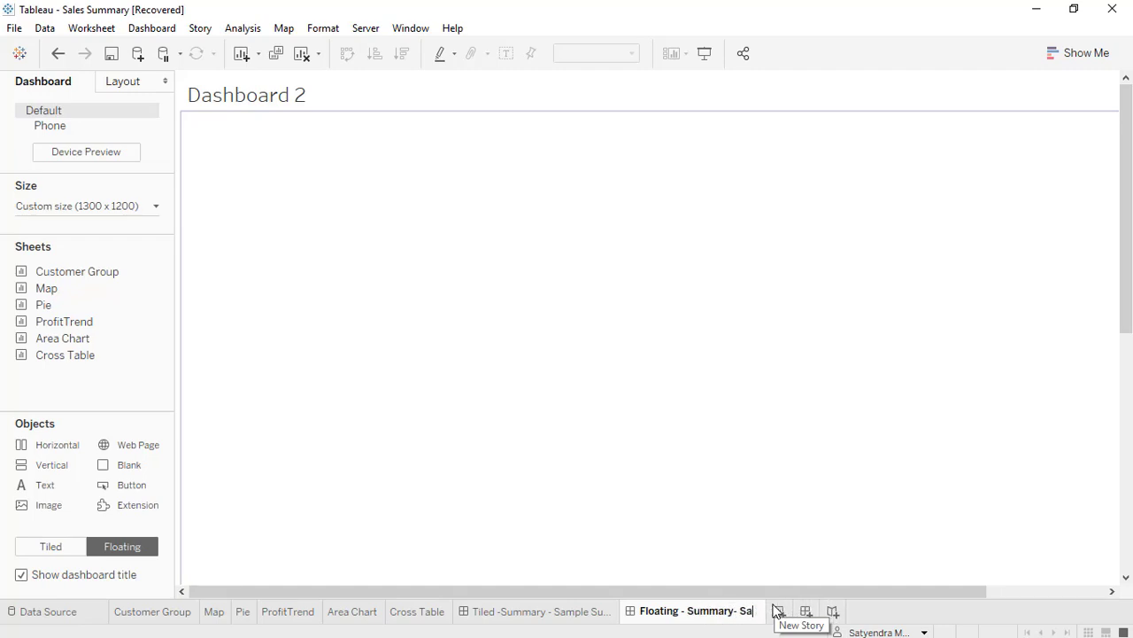
text(er)
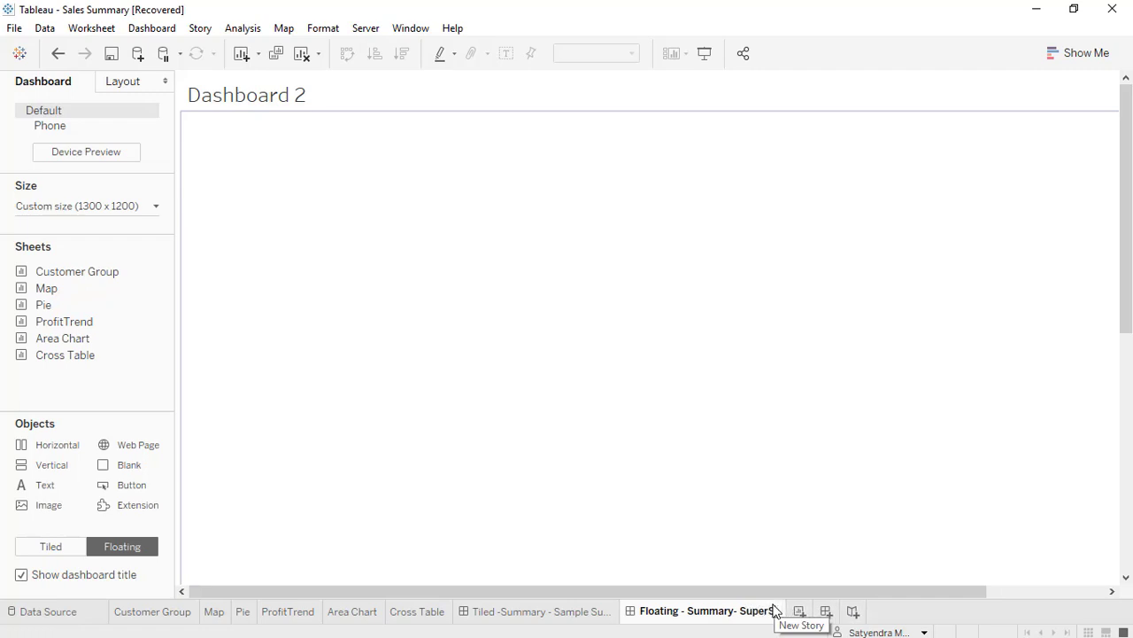
text(Store)
click(792, 401)
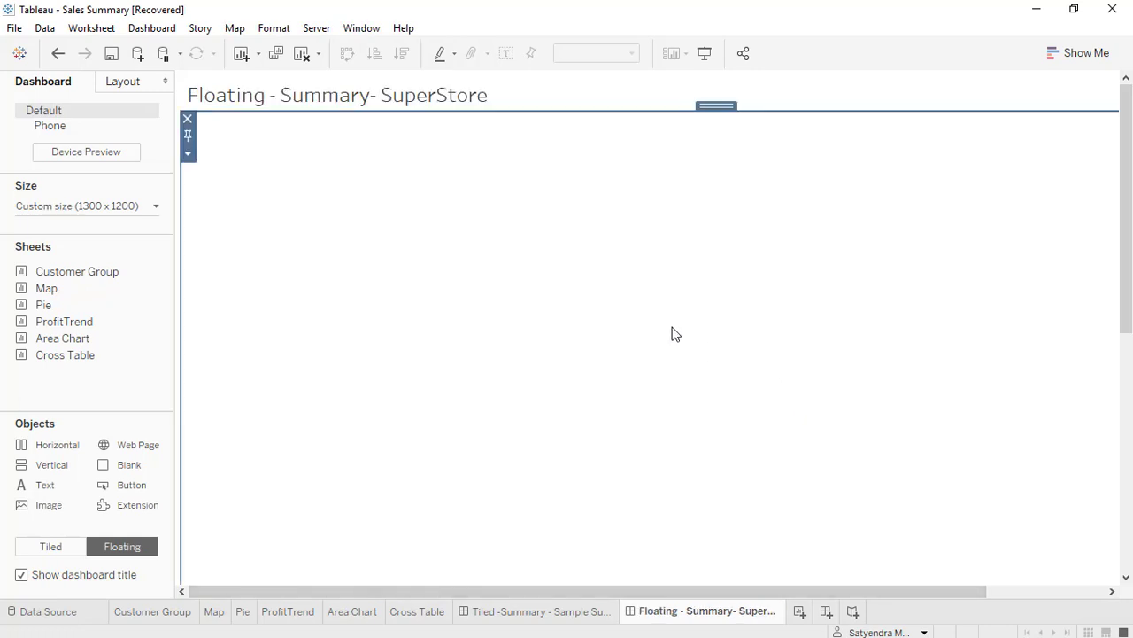
Format the dashboard title with centre alignment and orange shading.
click(425, 94)
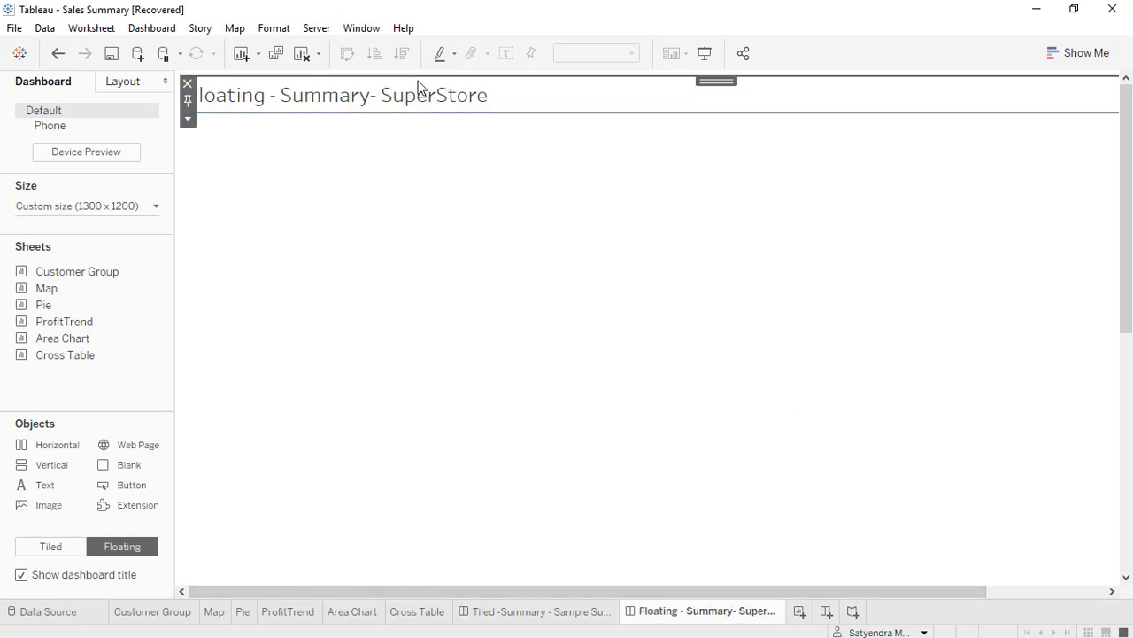
click(187, 118)
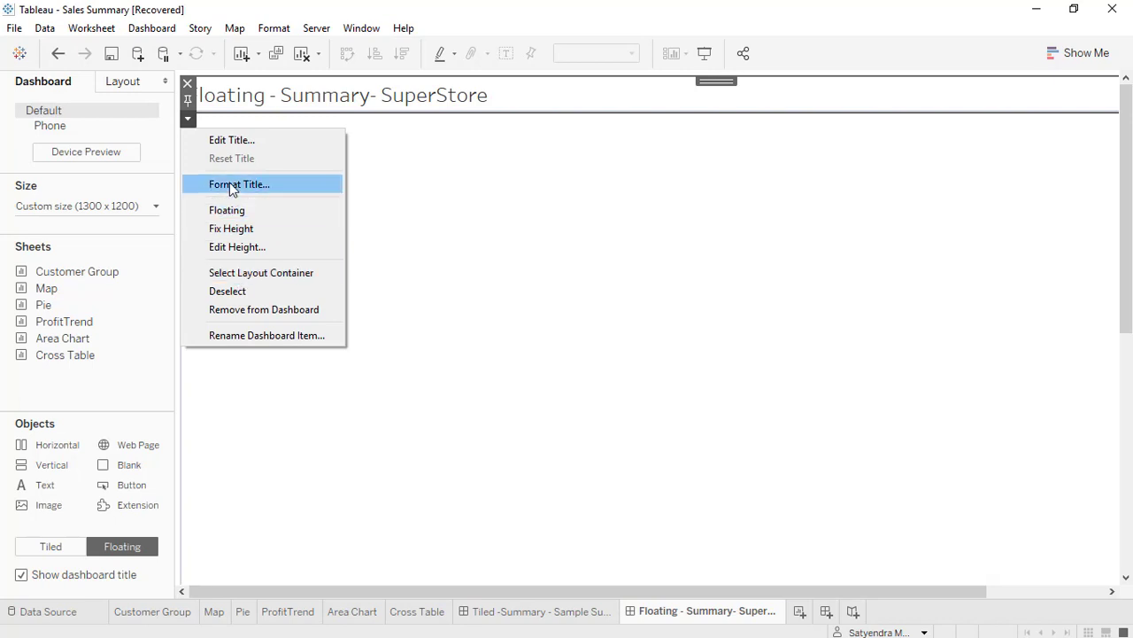
click(232, 185)
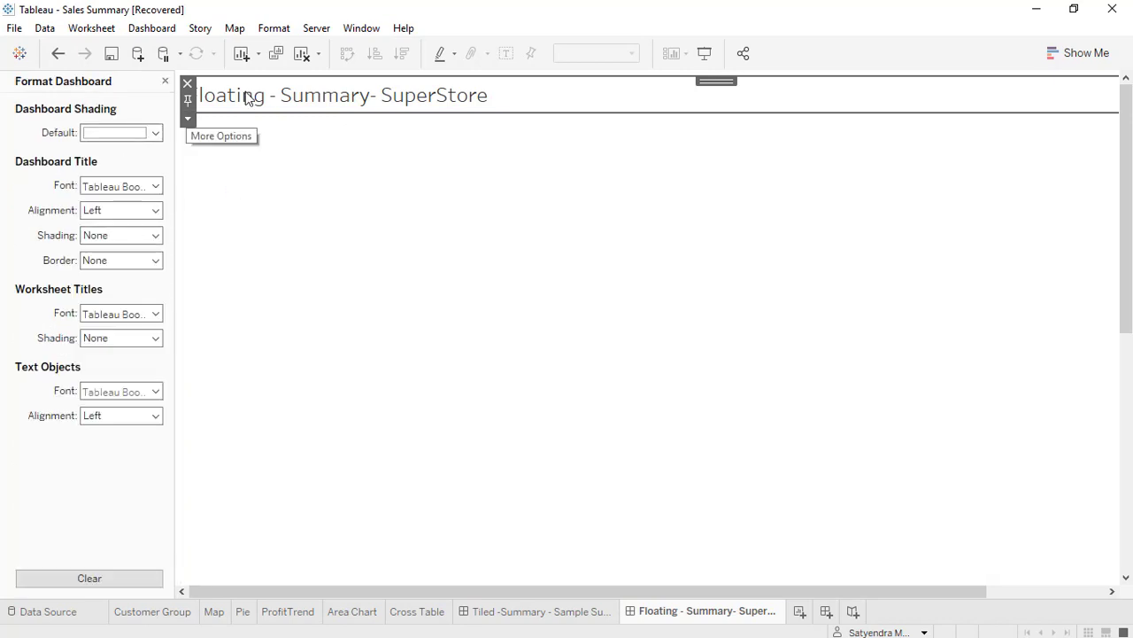
click(104, 213)
click(103, 254)
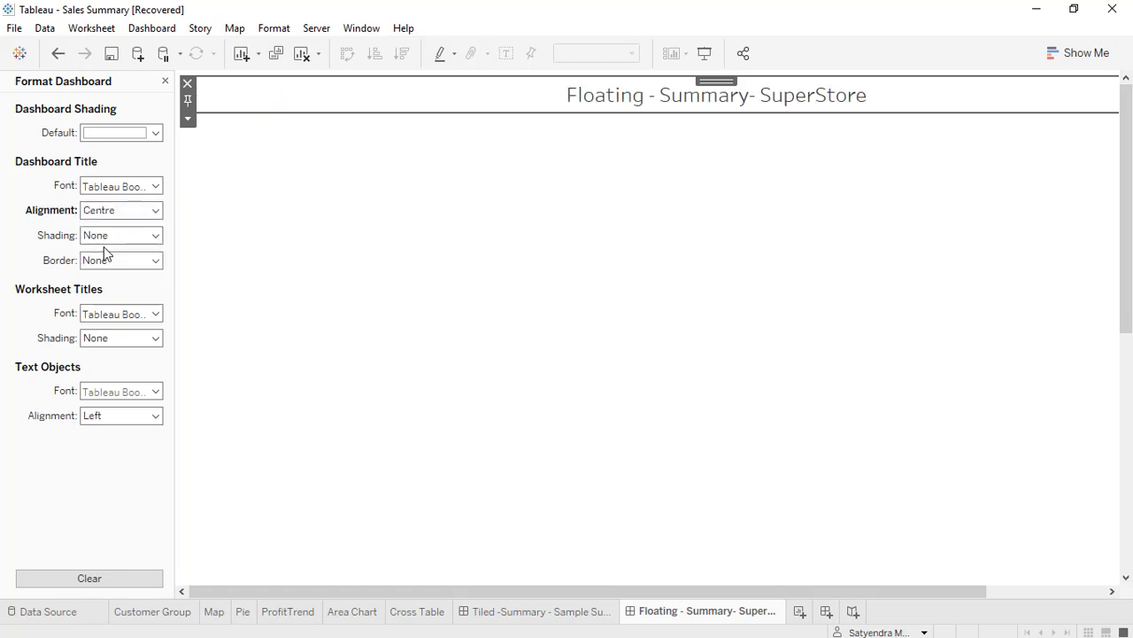
click(106, 237)
click(93, 355)
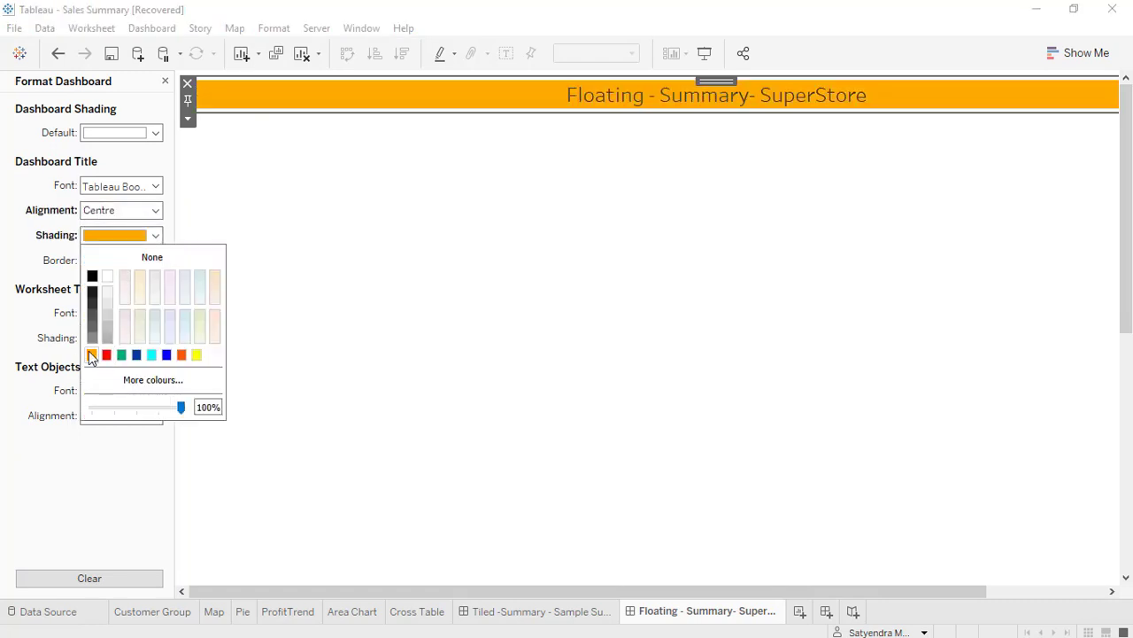
Add a border of the thinnest solid line around the dashboard title.
click(48, 266)
click(99, 266)
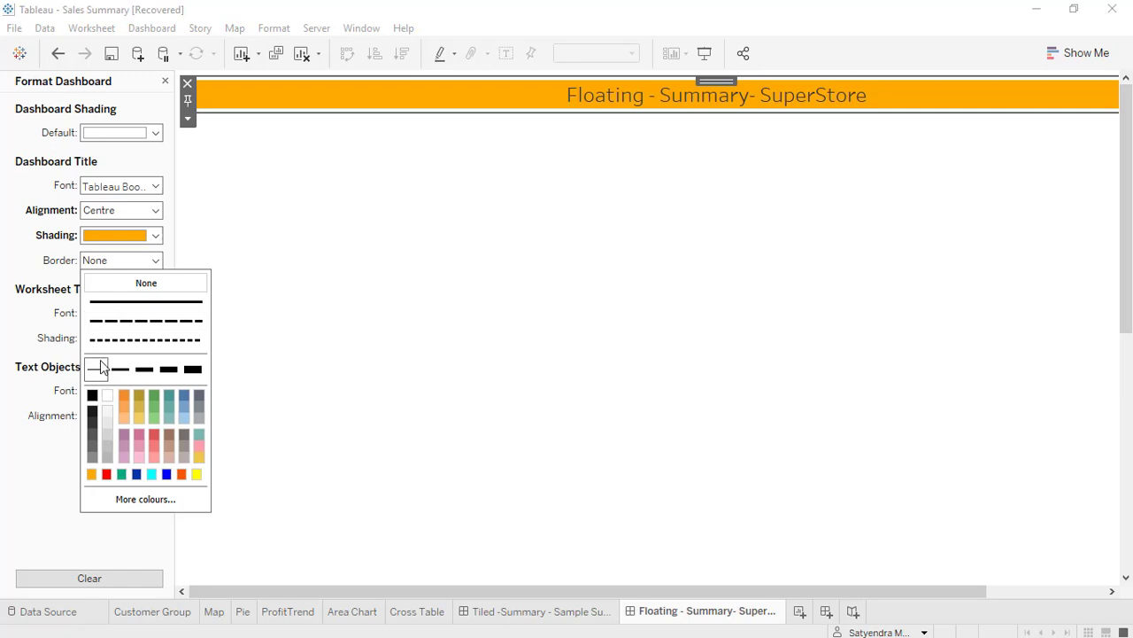
click(100, 368)
click(556, 380)
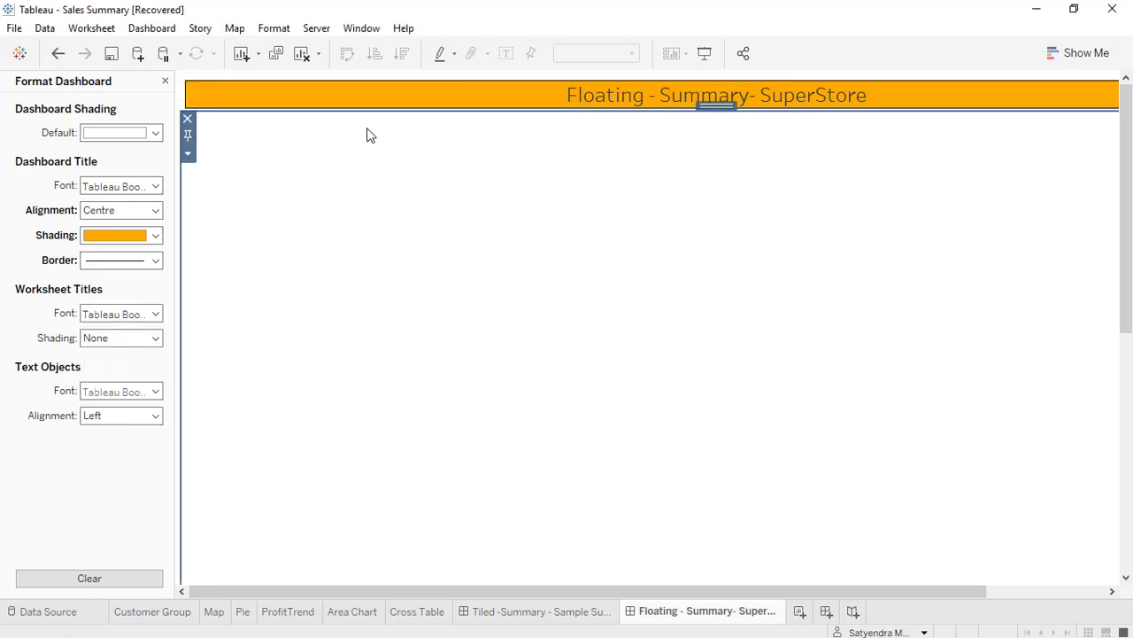
Make the sheet name in the dashboard title bold and finish formatting the title.
click(346, 94)
double_click(346, 94)
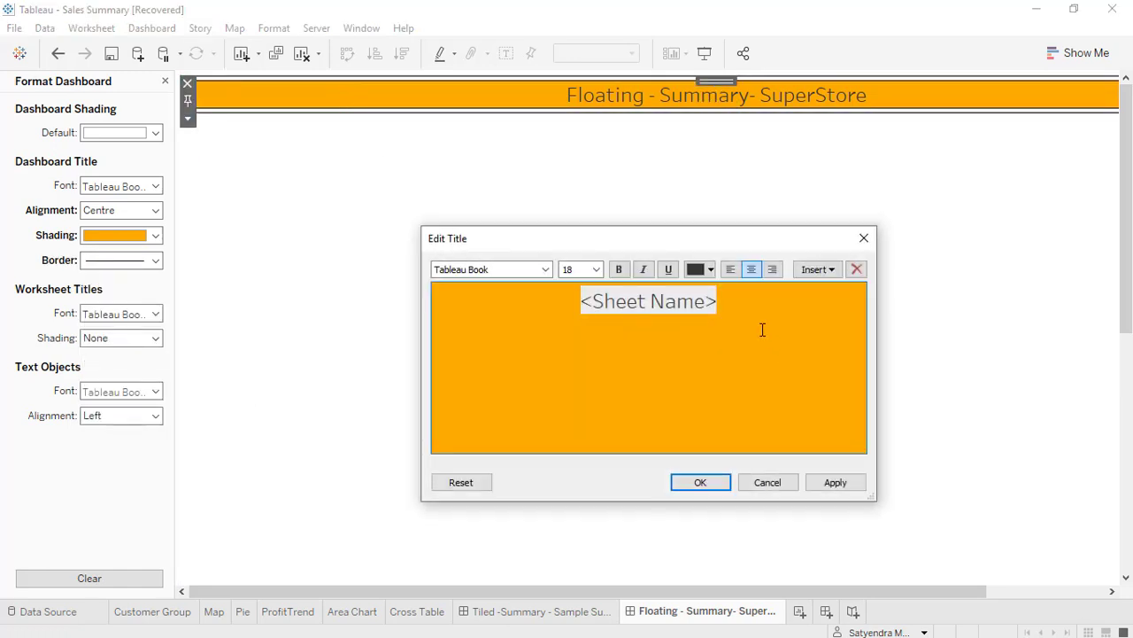
drag(756, 300, 464, 301)
click(622, 270)
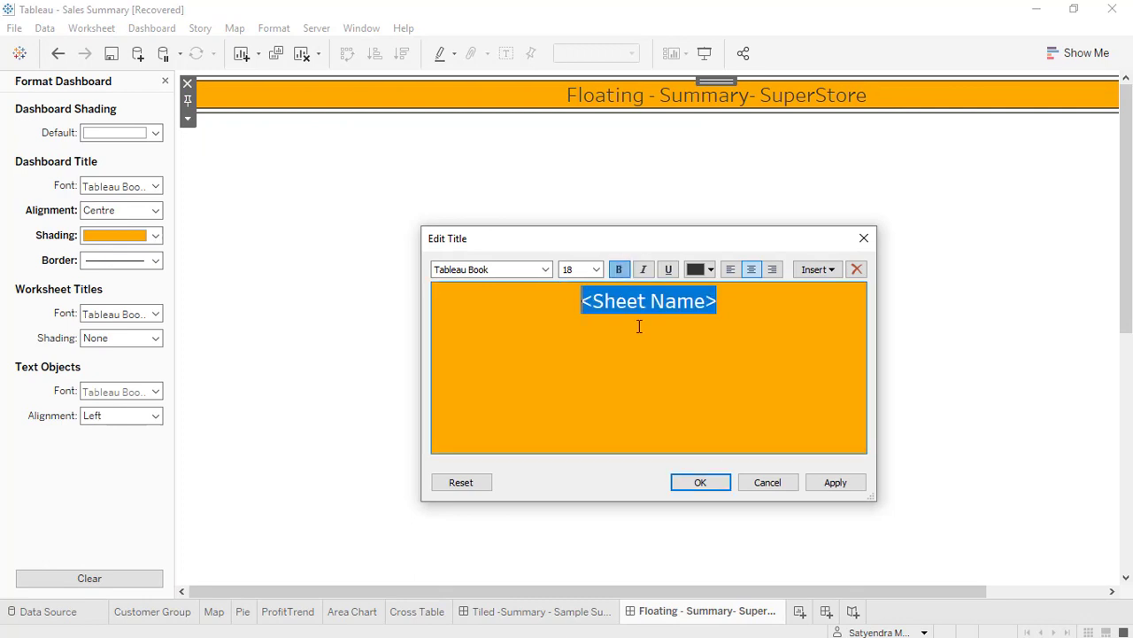
click(841, 487)
click(721, 484)
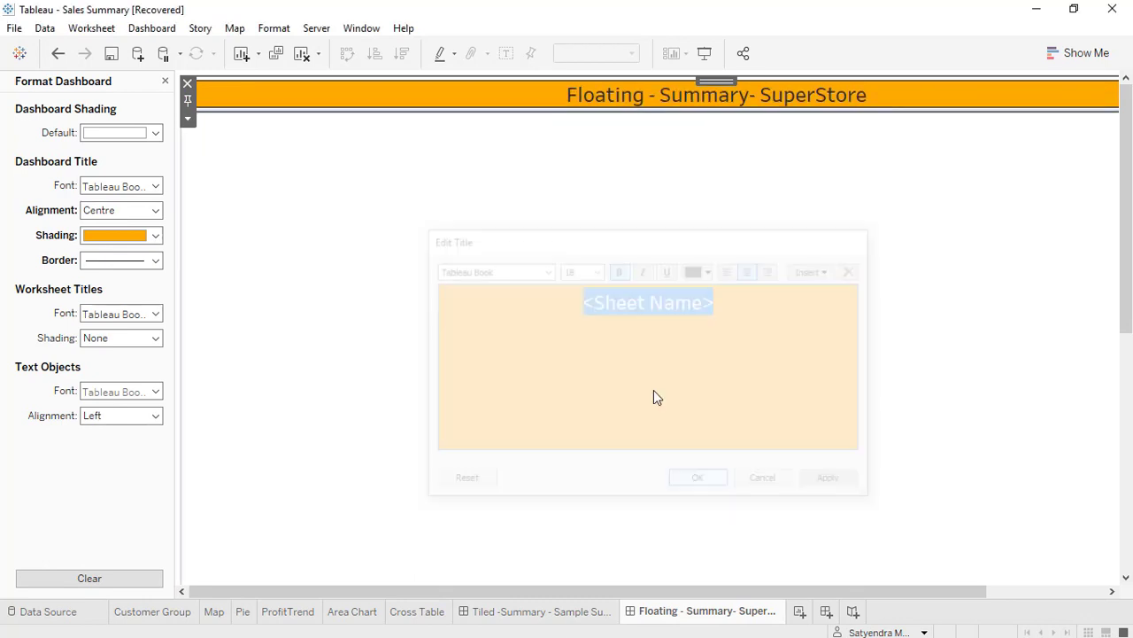
click(166, 81)
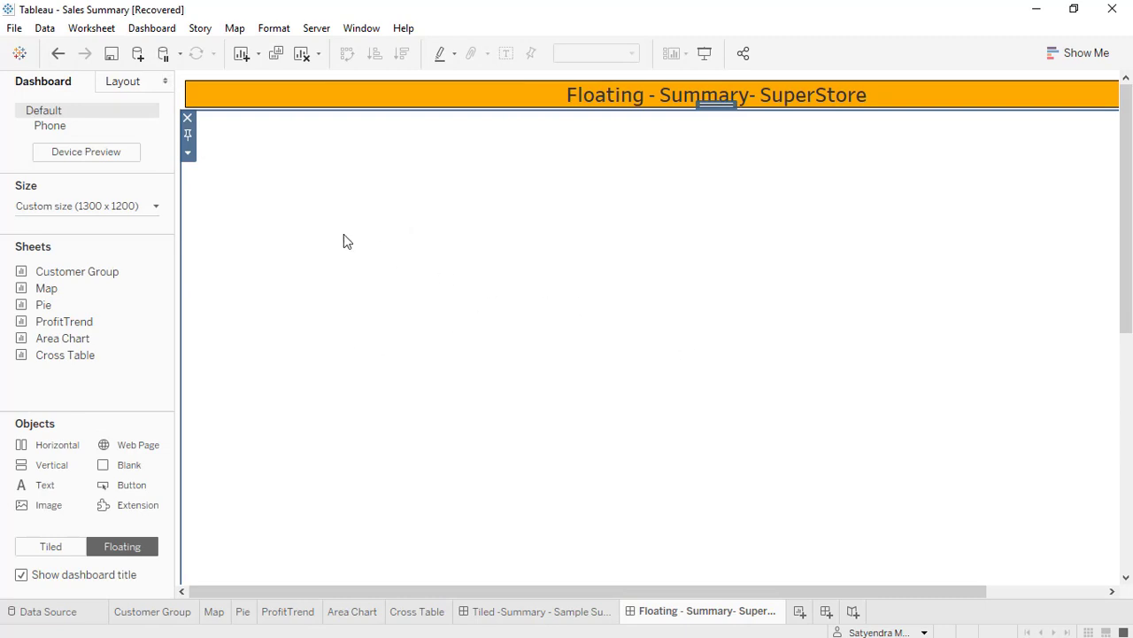
Give the empty tiled container below the title a border of the thinnest solid line.
click(137, 86)
click(53, 324)
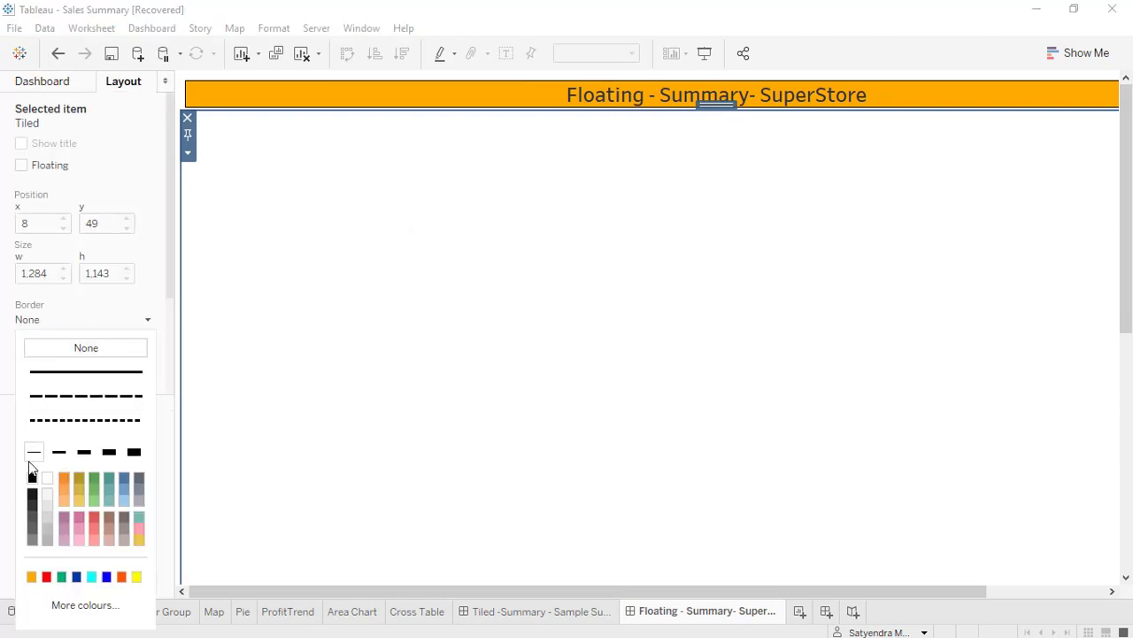
click(34, 451)
click(356, 443)
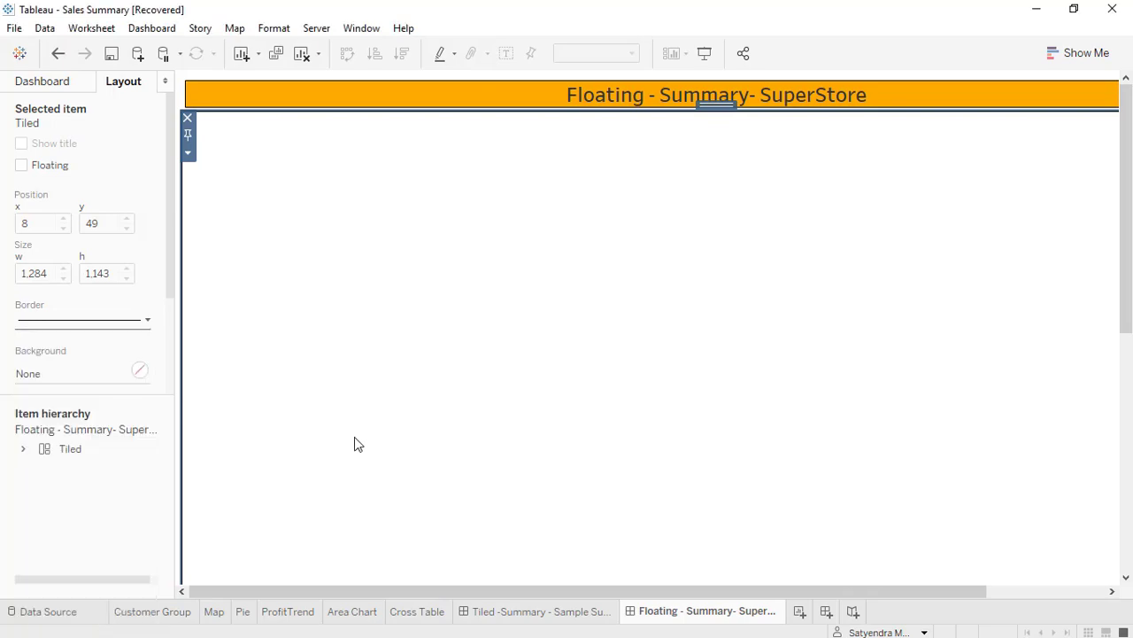
Preview the dashboard's title and bordered area in presentation mode, and return to editing.
click(705, 53)
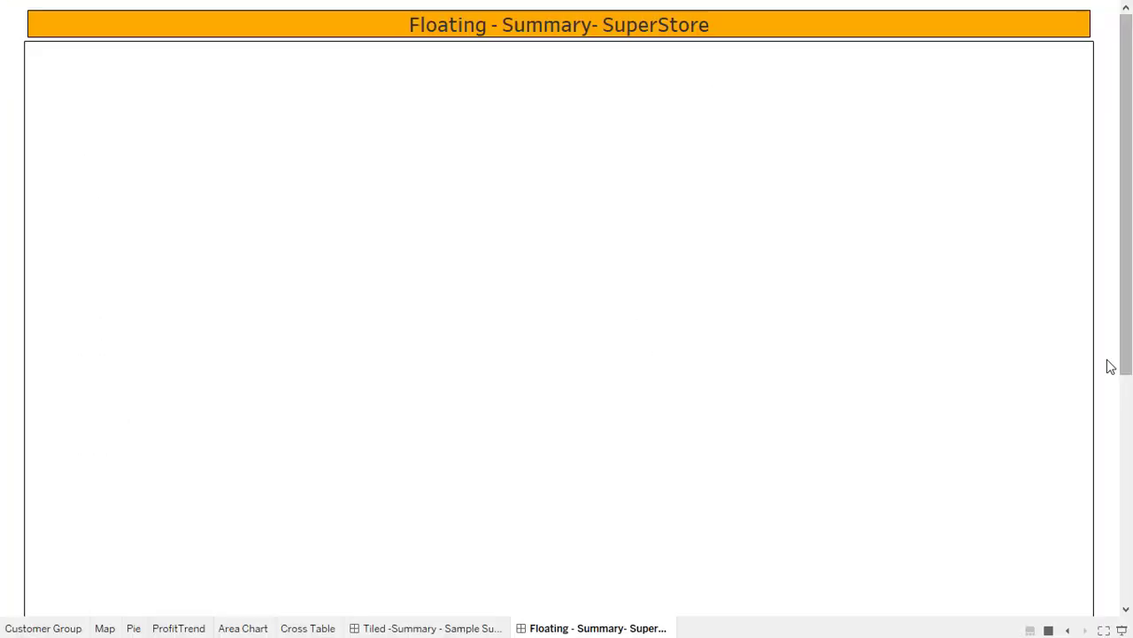
drag(1129, 206, 1125, 98)
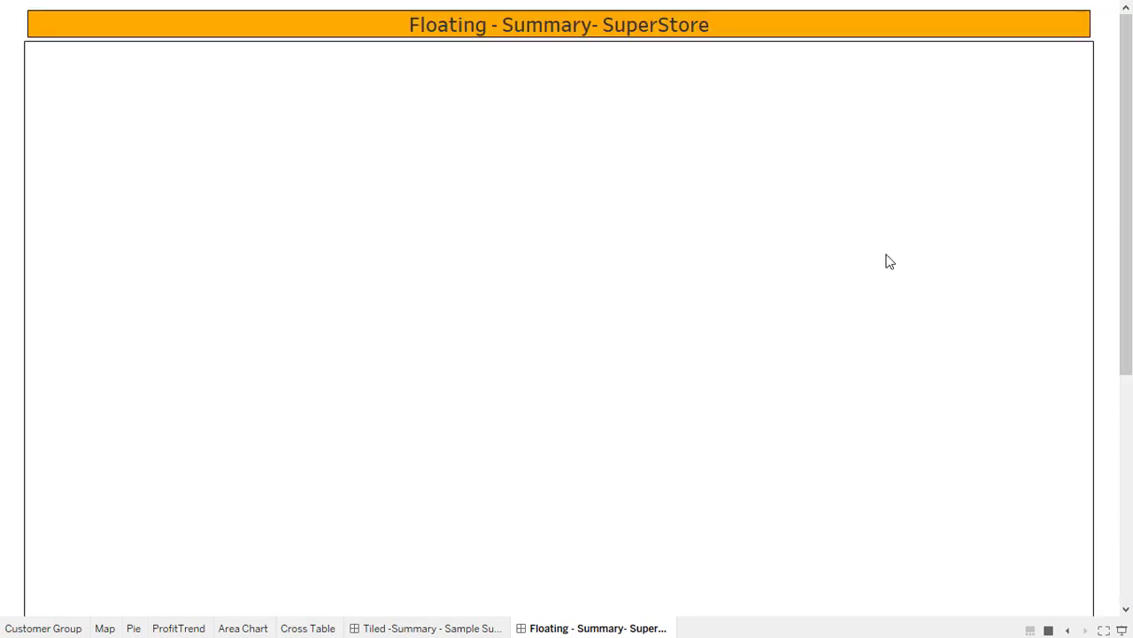
key(Escape)
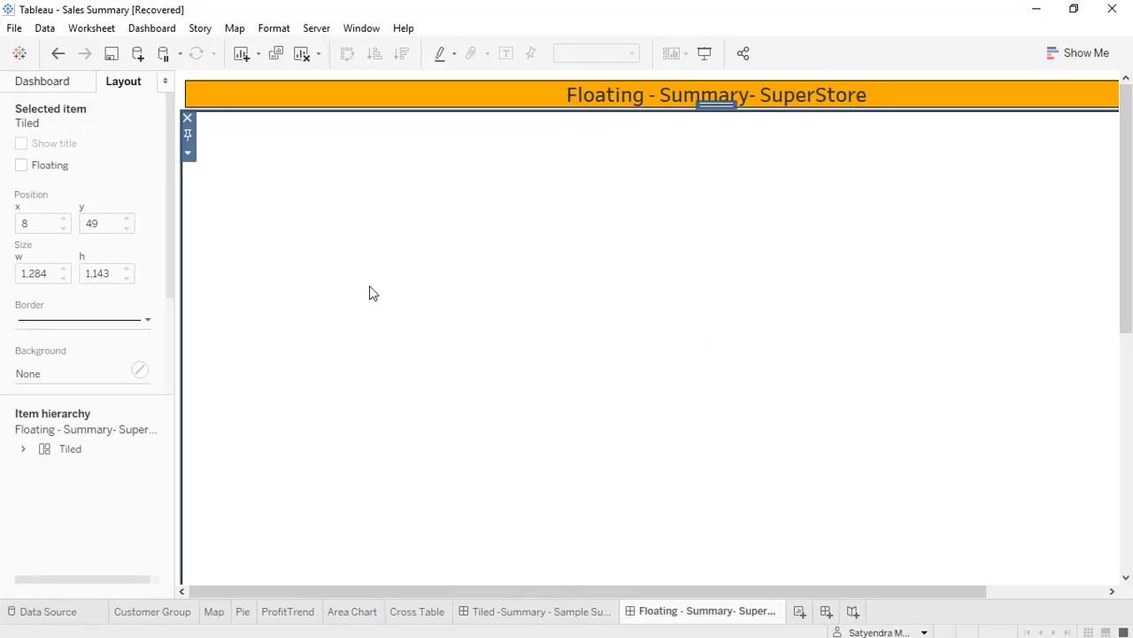
Place the Pie sheet as a floating object inside the bordered area, near its upper-left corner below the title.
click(56, 82)
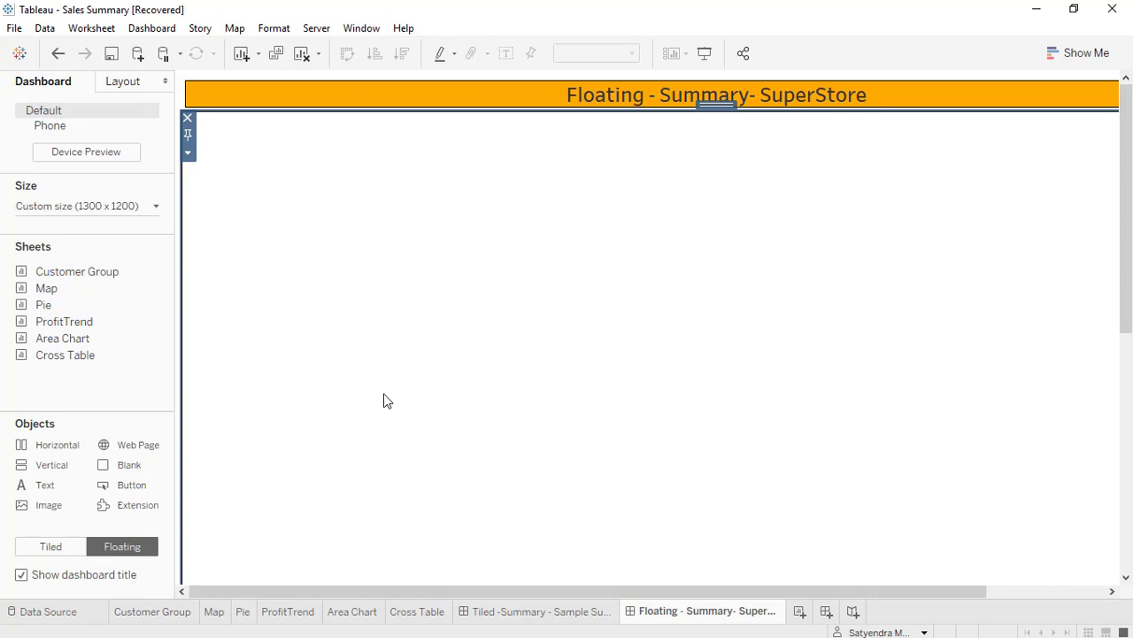
double_click(64, 355)
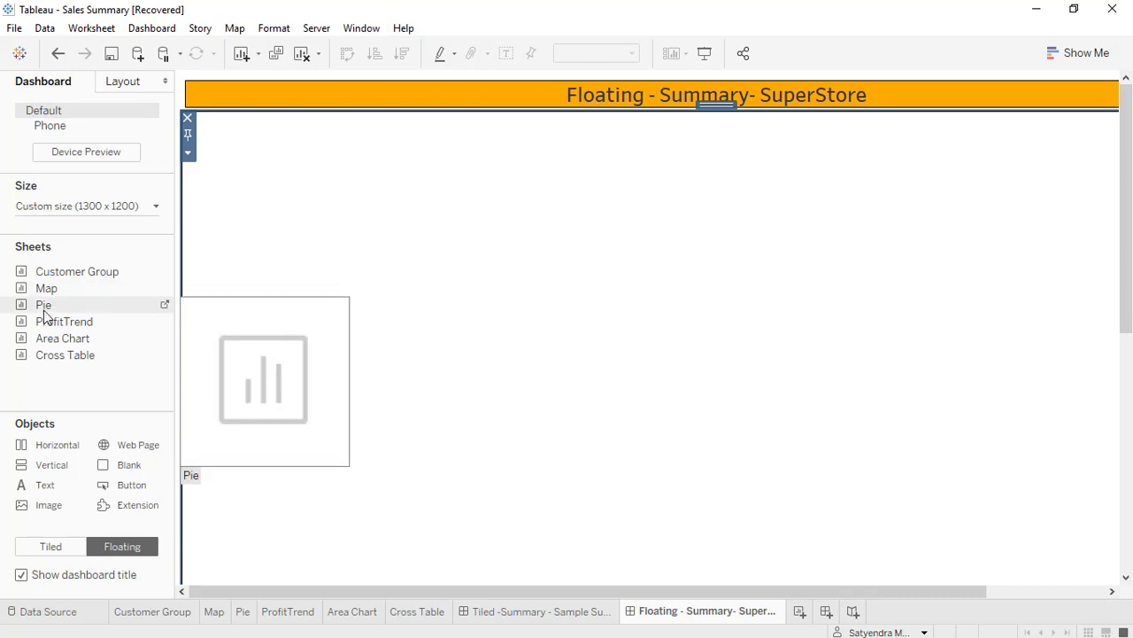
drag(42, 304, 249, 232)
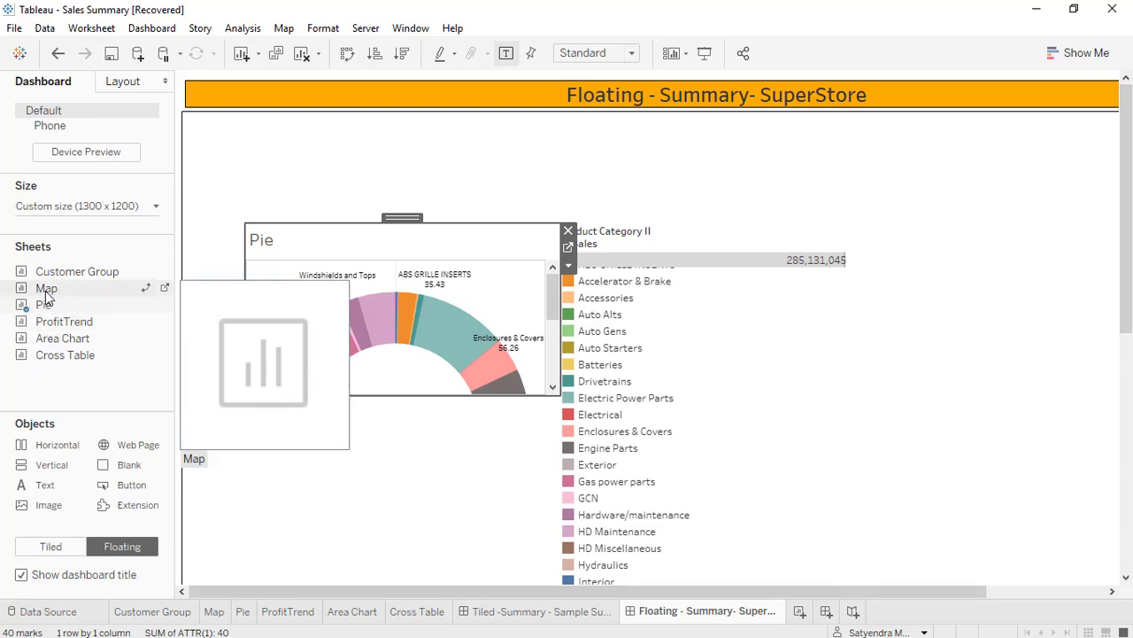
Place the Map sheet as a floating object beside the Pie sheet, near the upper-right of the bordered area.
drag(46, 296, 719, 244)
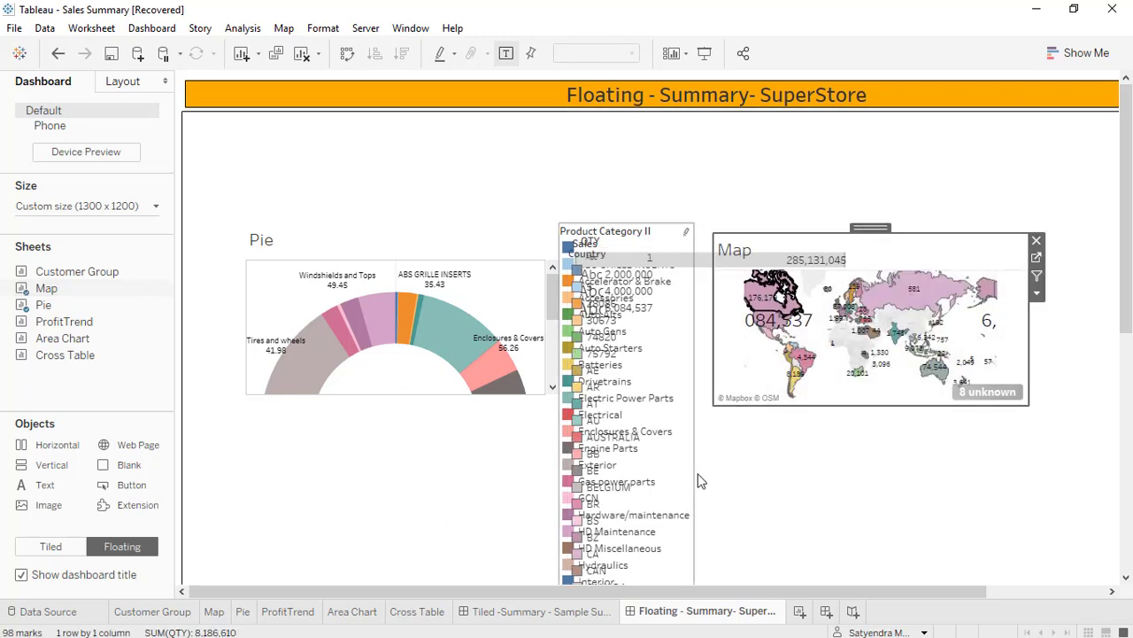
click(370, 236)
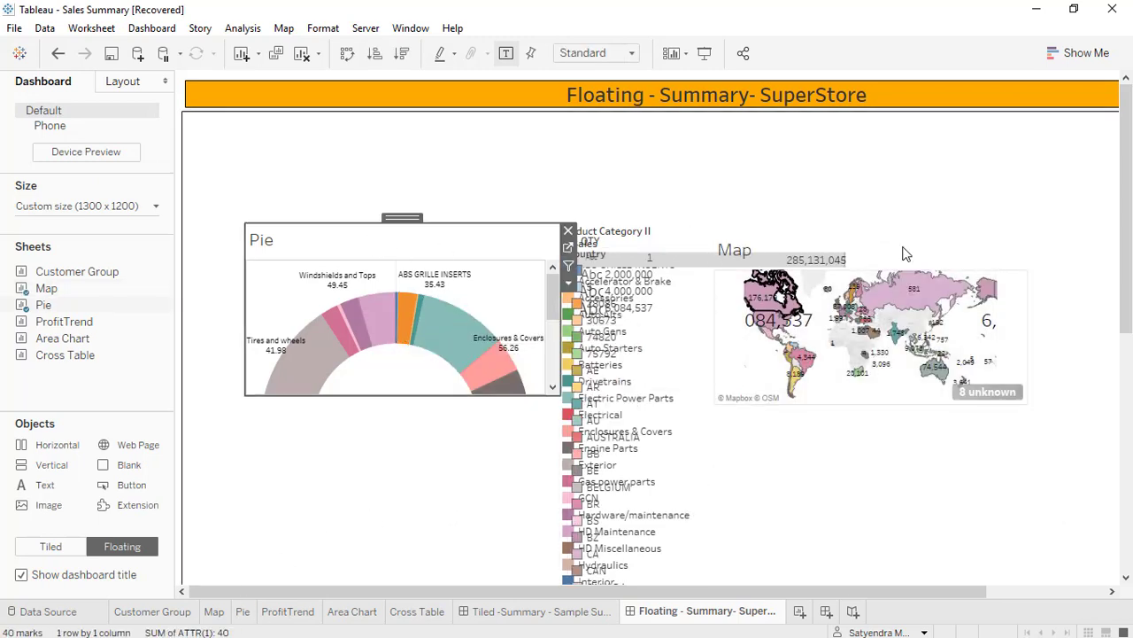
click(949, 245)
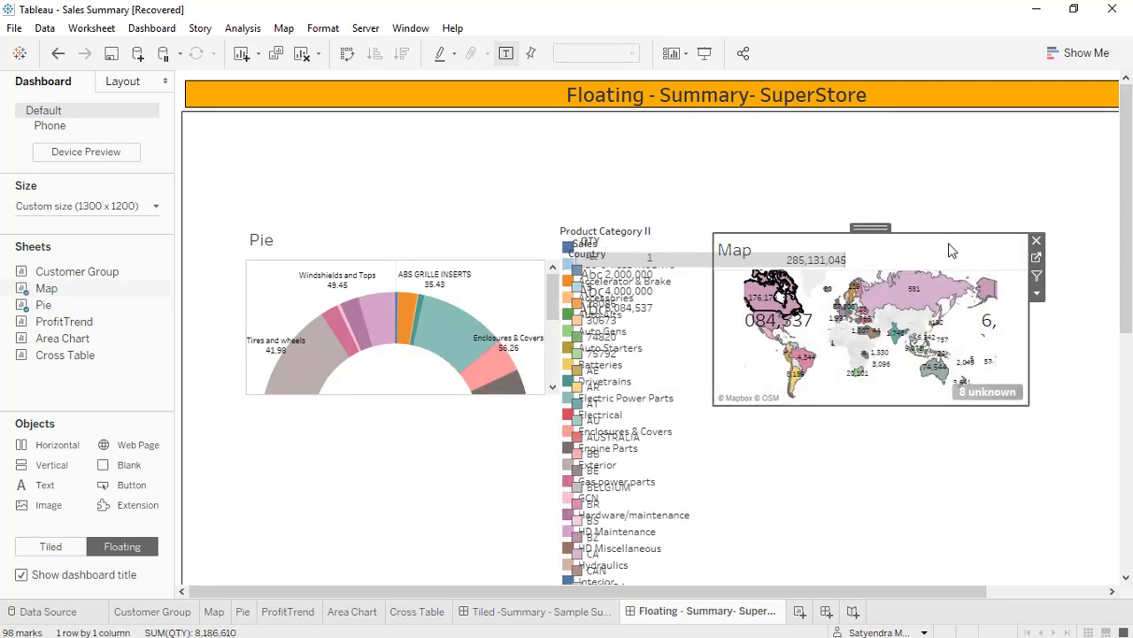
Remove the Country, QTY, Product Category II and Sales legends from the dashboard.
click(666, 354)
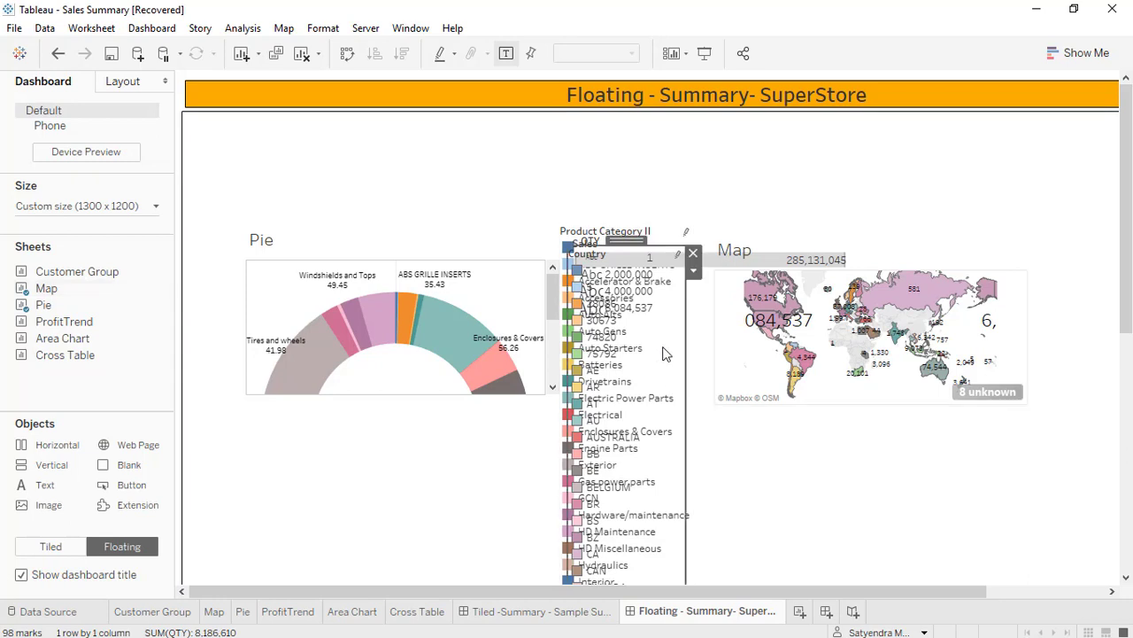
click(694, 254)
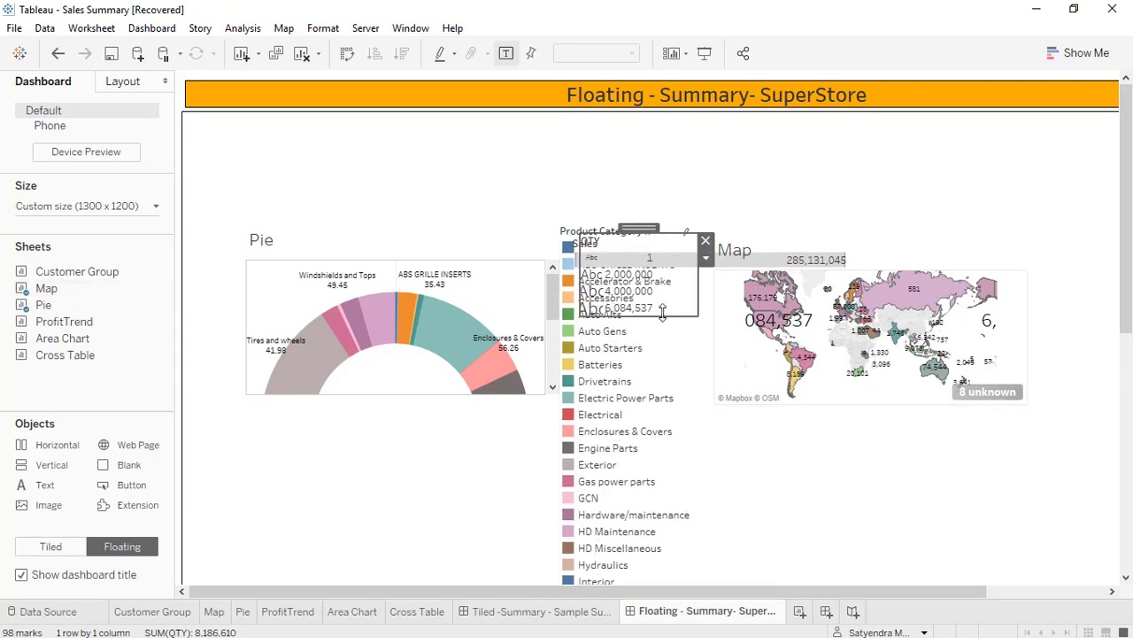
click(704, 240)
click(657, 379)
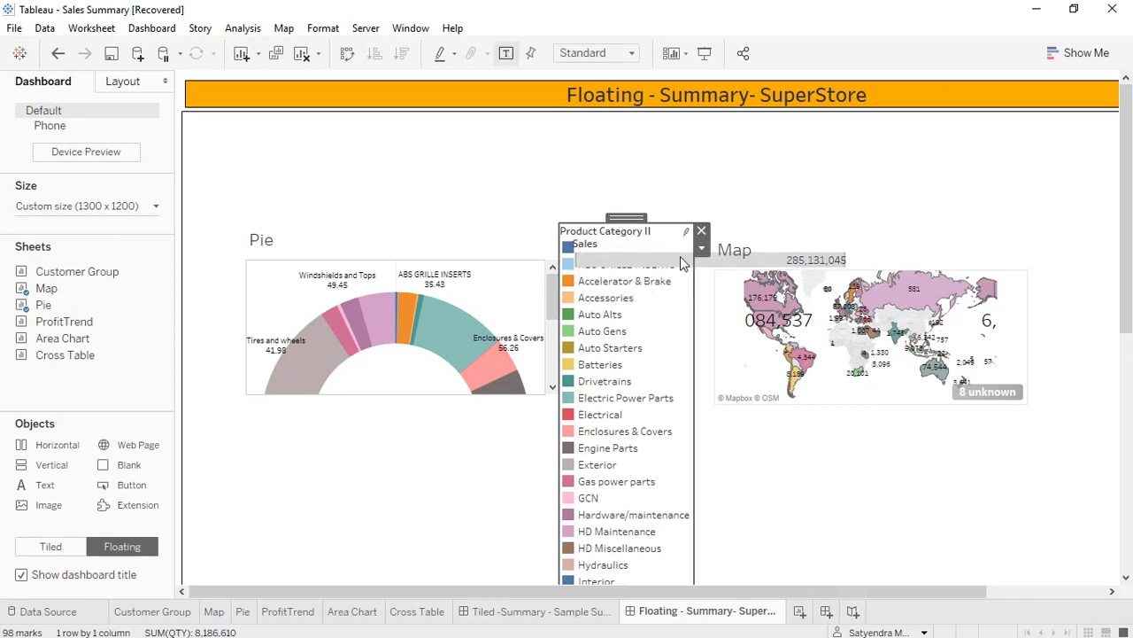
click(701, 231)
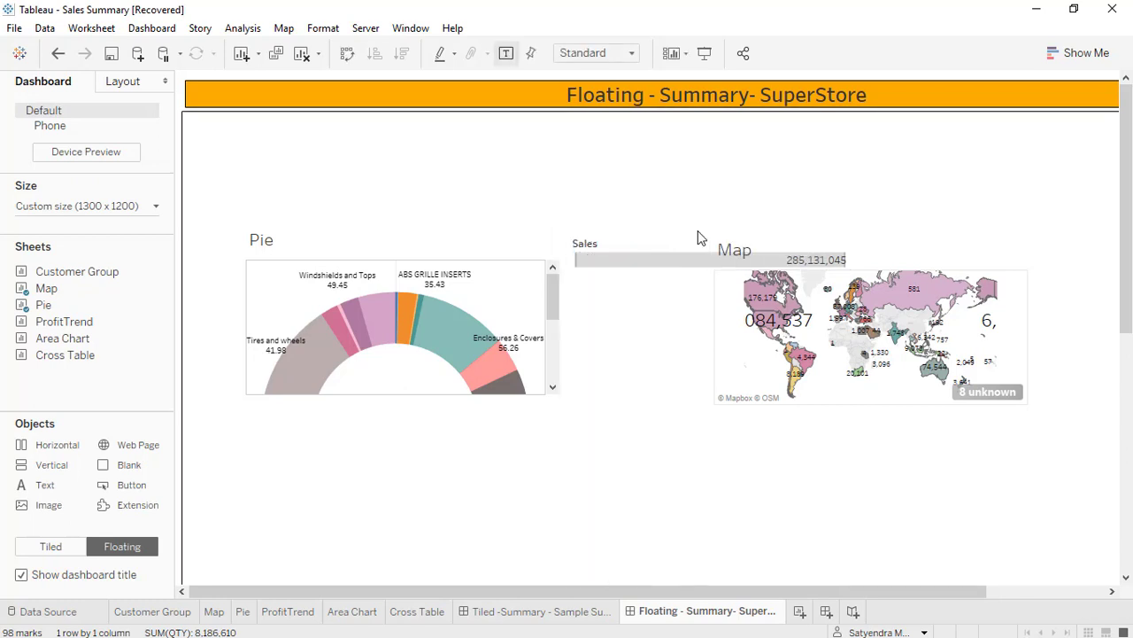
click(643, 247)
click(857, 235)
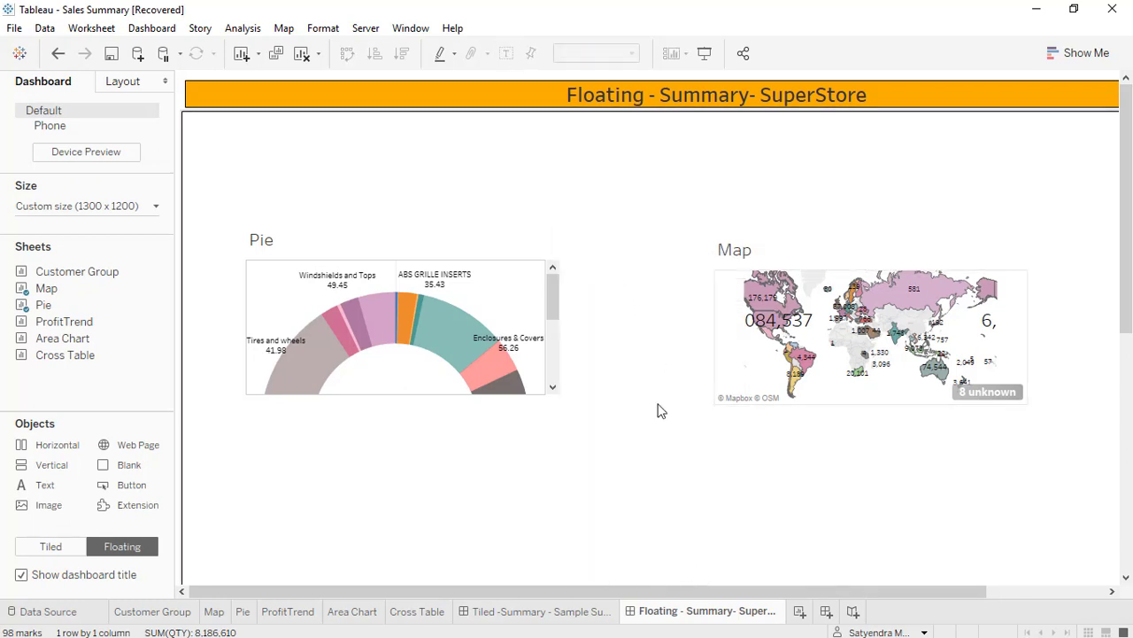
Move the Pie sheet into the bordered area's upper-left corner and enlarge it to about 318 px high.
click(381, 246)
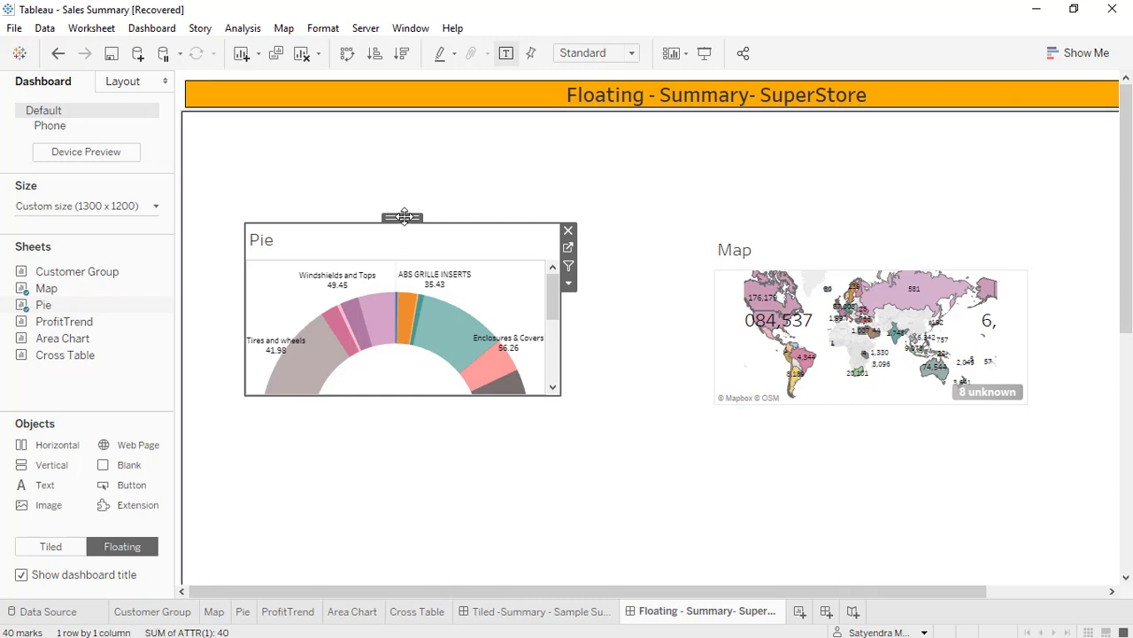
drag(402, 219, 342, 111)
drag(499, 285, 695, 383)
Move the Map sheet up beside the Pie and enlarge it to about 630 by 318 px, reaching the area's right edge.
drag(761, 591, 1070, 580)
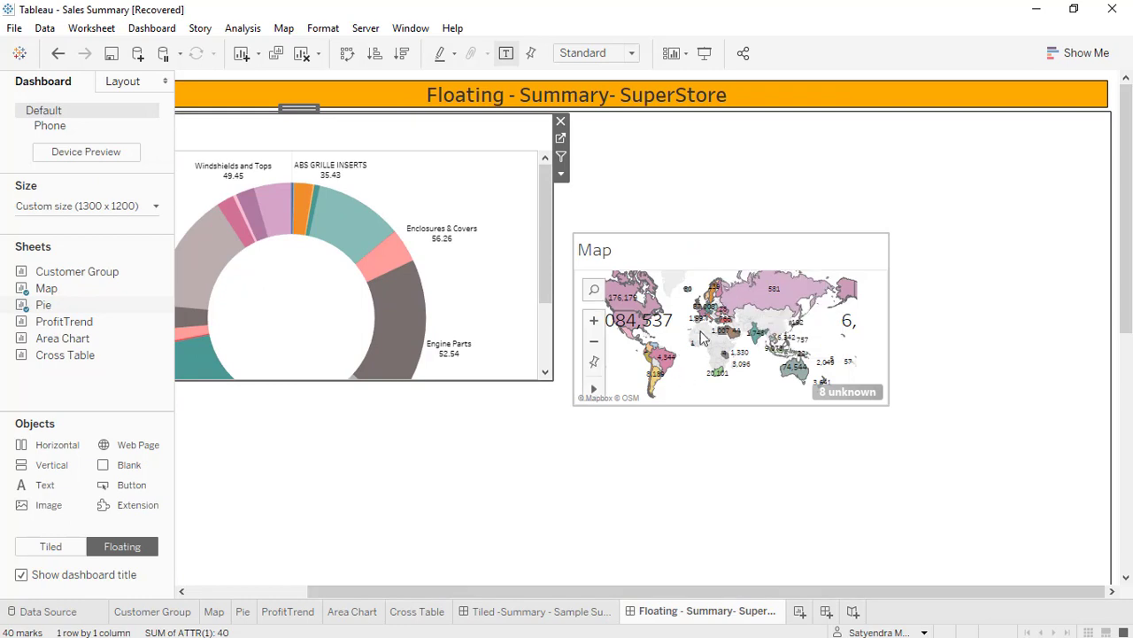
click(696, 259)
drag(737, 228, 744, 116)
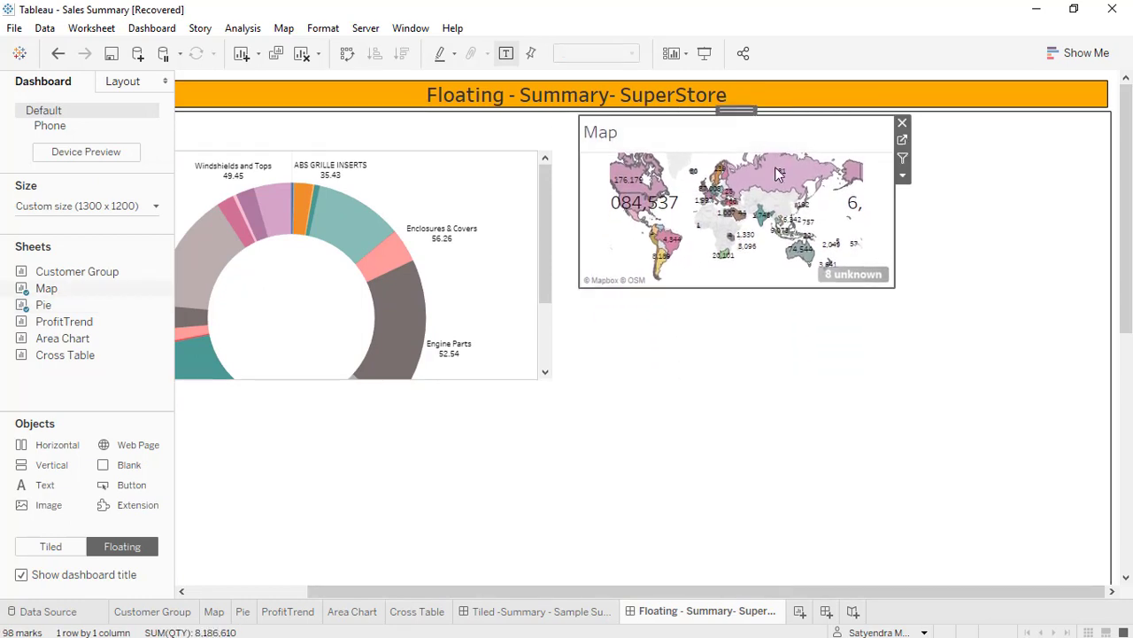
drag(898, 290, 1111, 398)
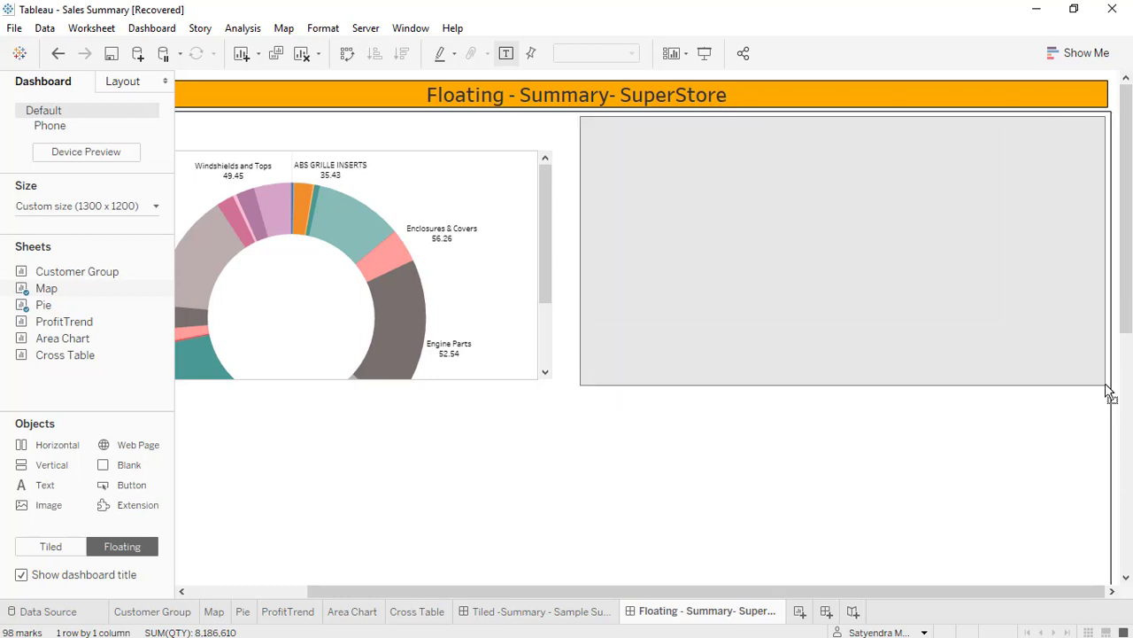
drag(1109, 393, 1108, 388)
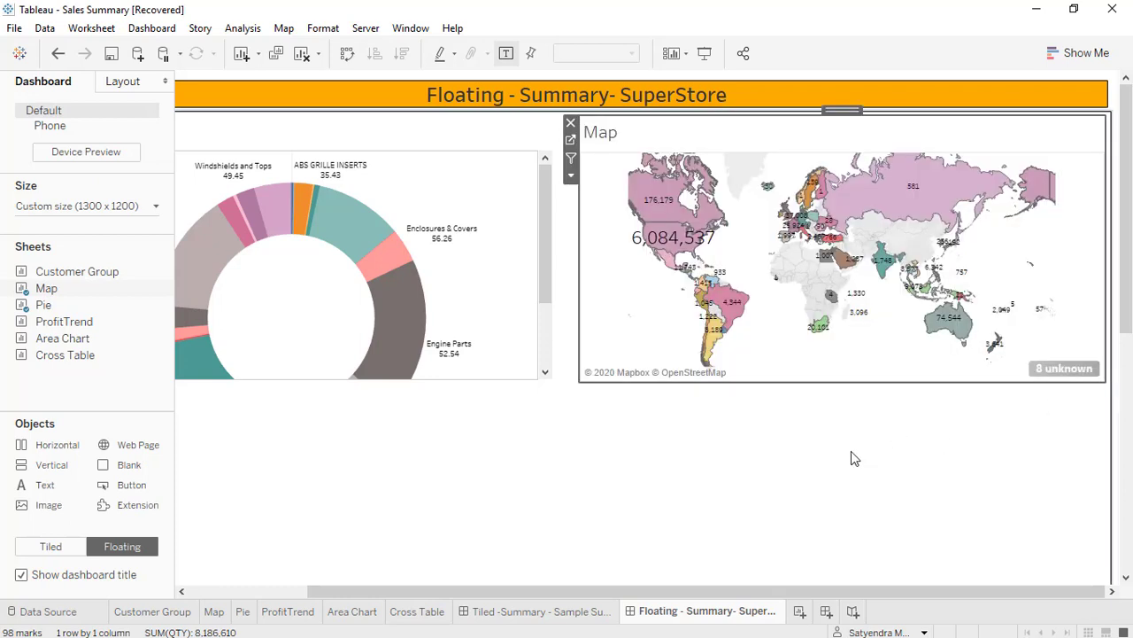
Widen the Pie sheet to about 637 px so its right edge meets the Map sheet.
click(749, 533)
drag(454, 590, 251, 590)
click(460, 129)
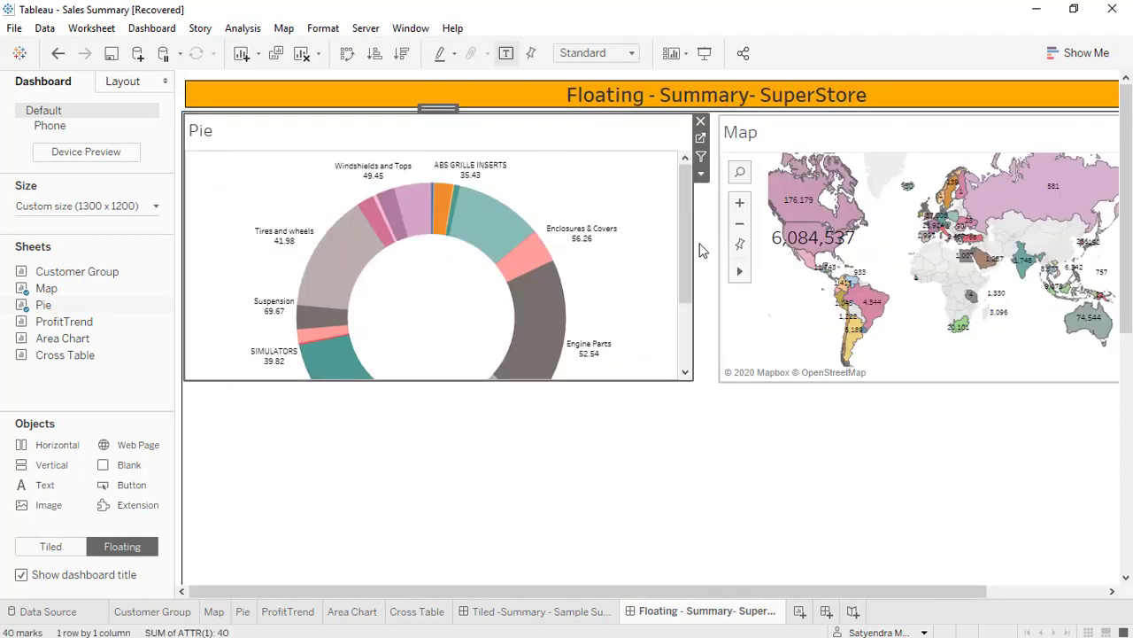
drag(694, 241, 720, 255)
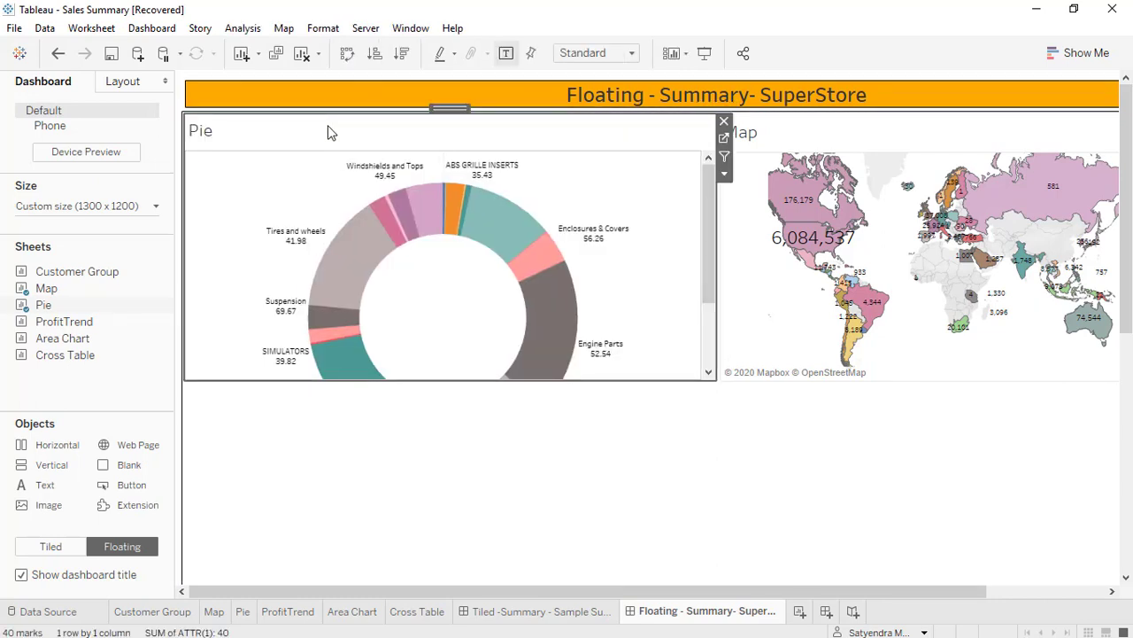
Hide the titles of the Pie and Map sheets on the dashboard.
right_click(327, 132)
click(341, 197)
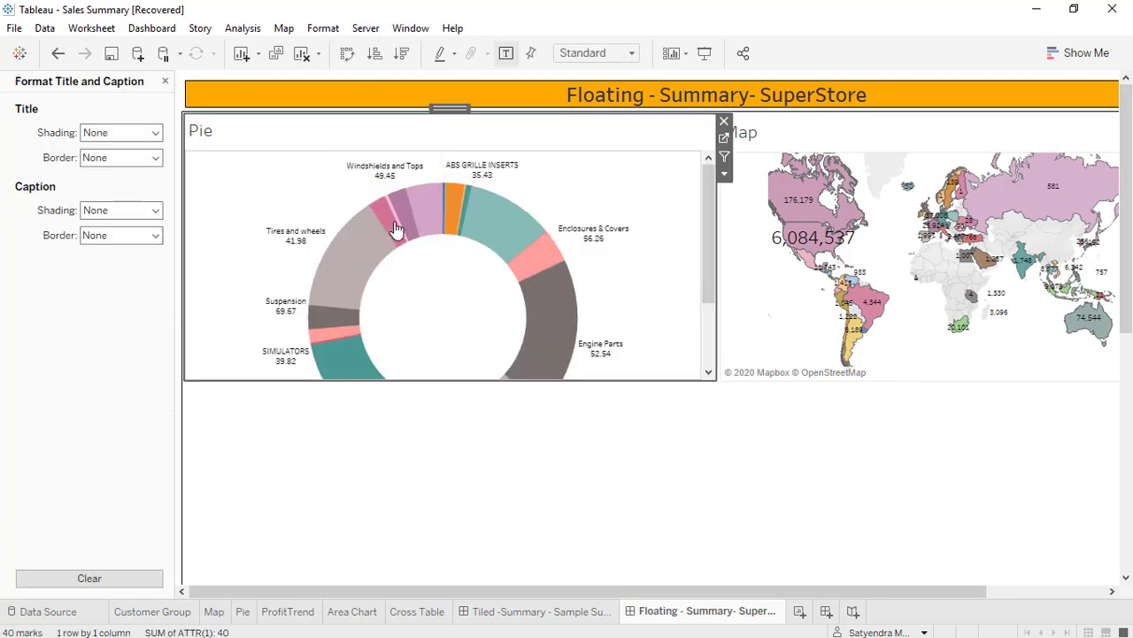
right_click(333, 141)
click(372, 183)
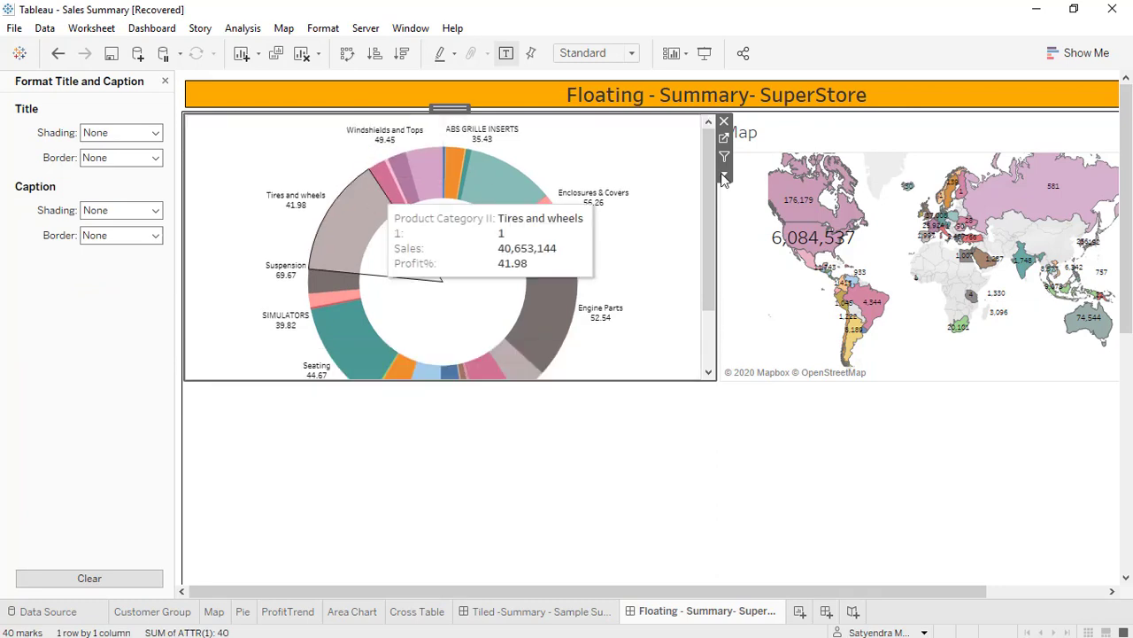
right_click(788, 149)
click(835, 190)
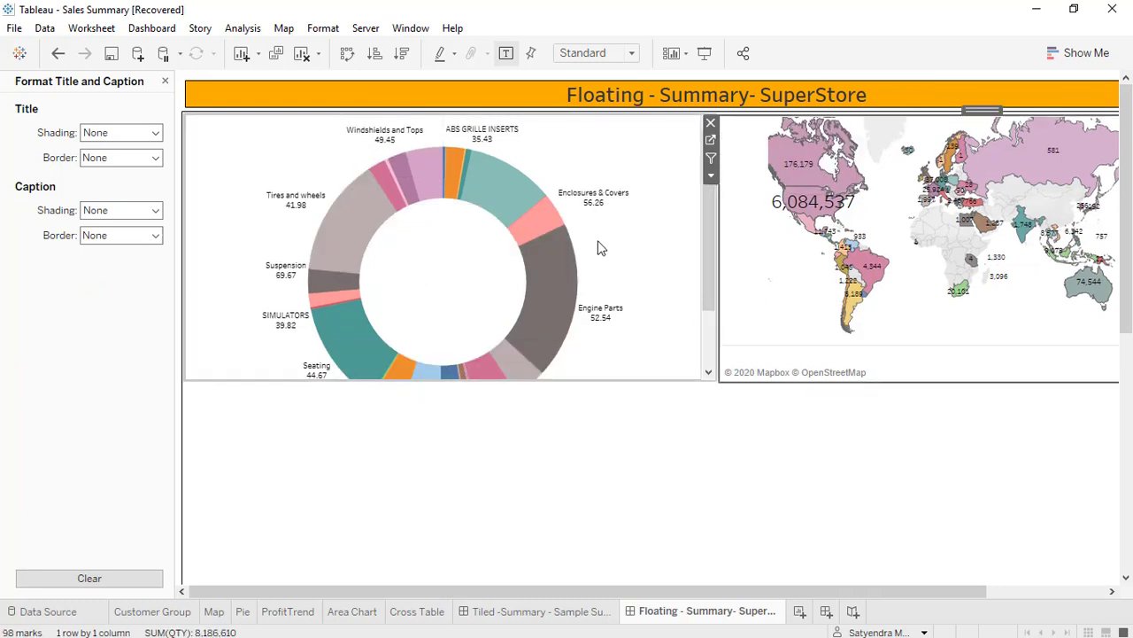
Set the Pie sheet's fit to Entire View.
click(711, 191)
click(724, 174)
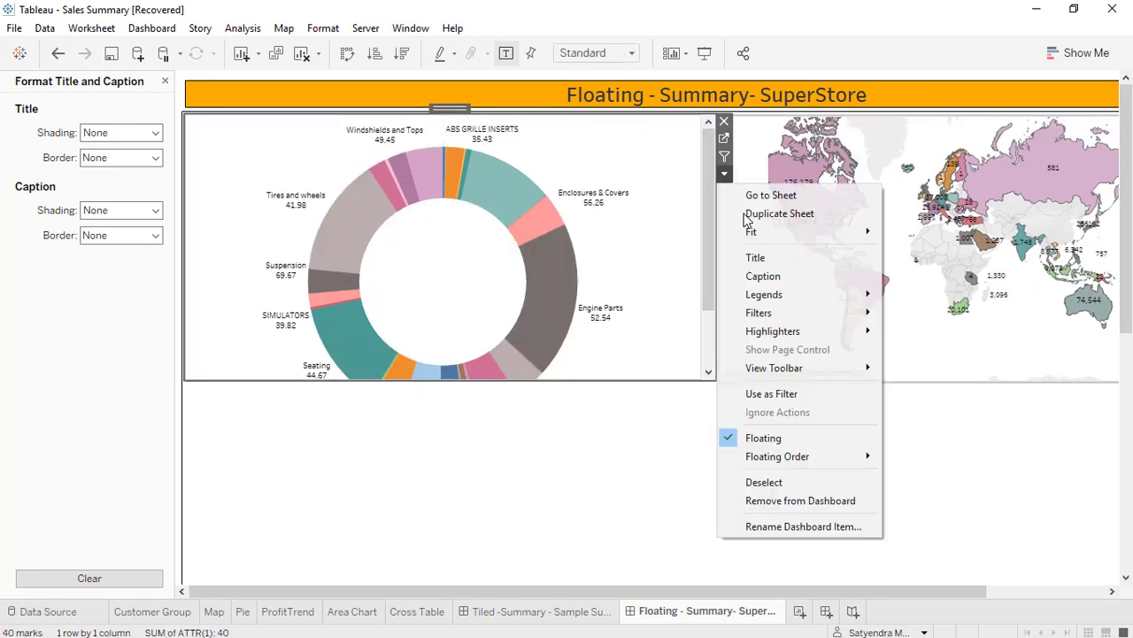
mouse_move(771, 232)
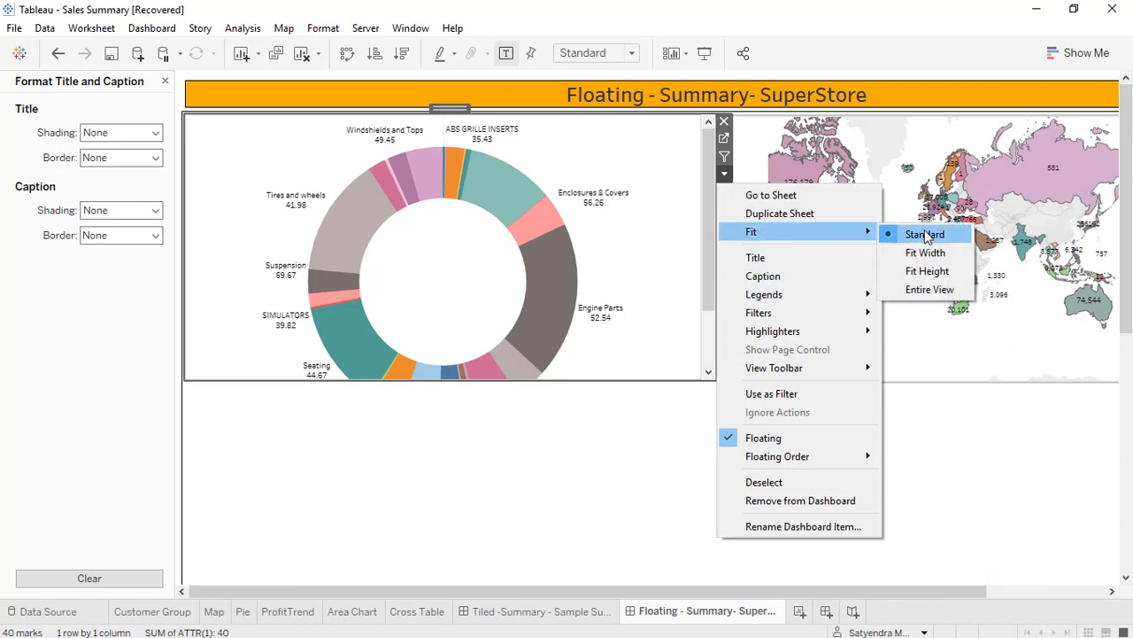
click(929, 289)
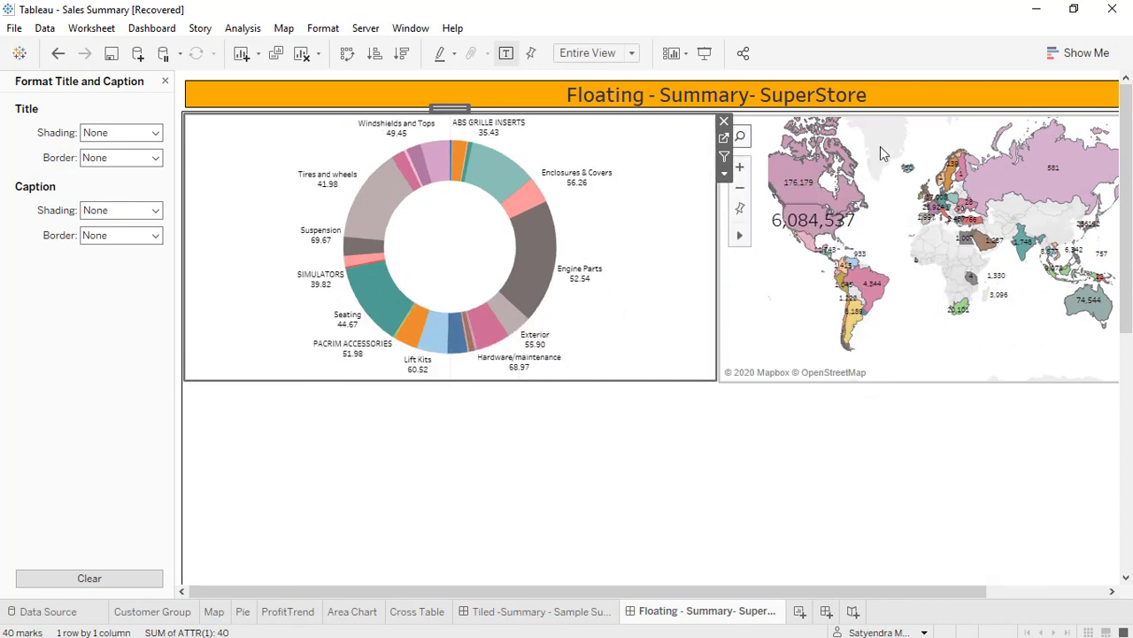
click(924, 137)
click(712, 176)
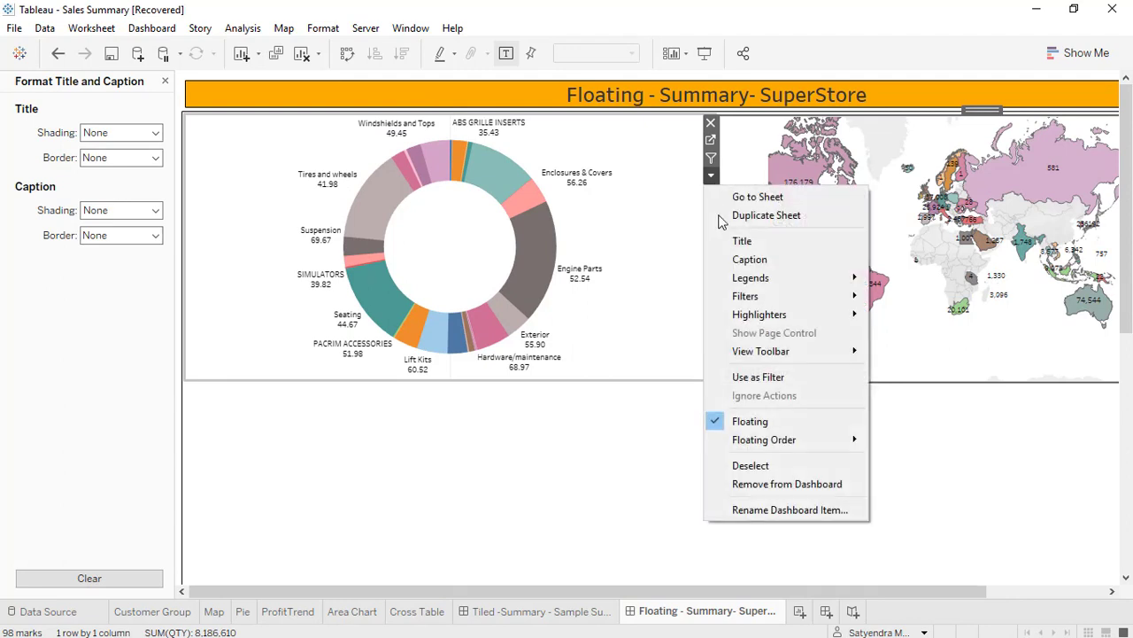
click(916, 350)
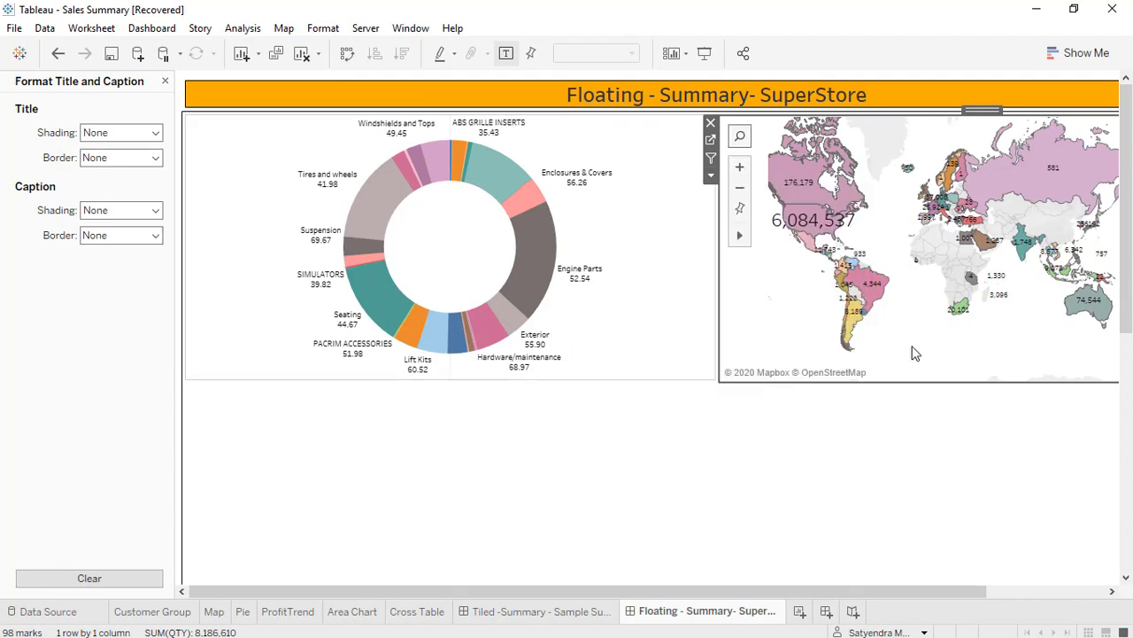
drag(792, 593, 1036, 551)
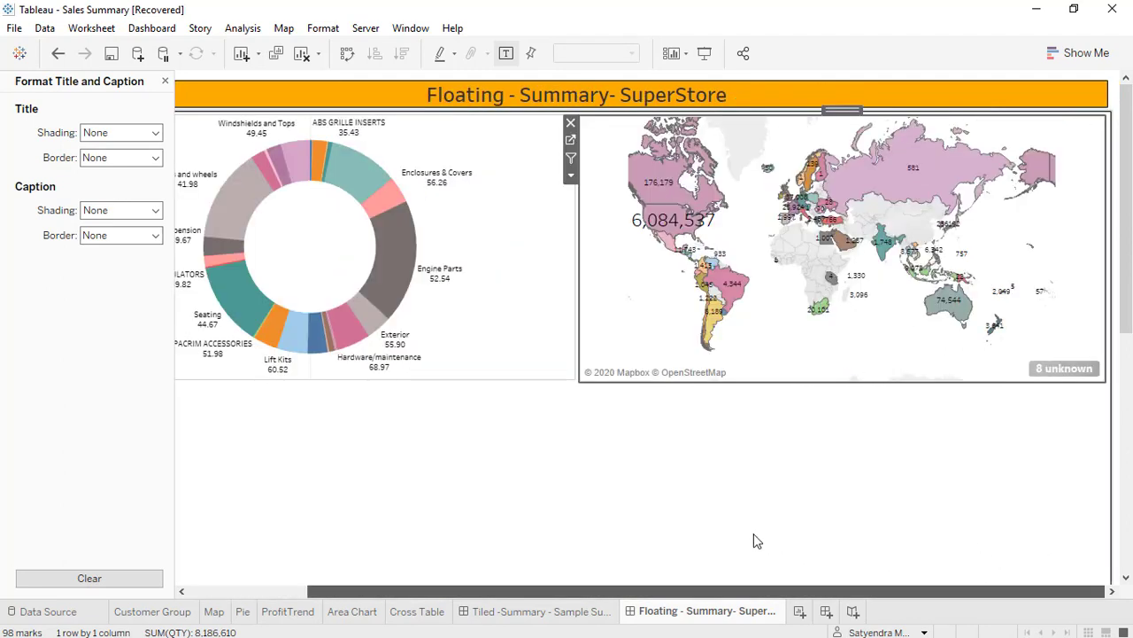
scroll(757, 541, left, 3)
click(654, 346)
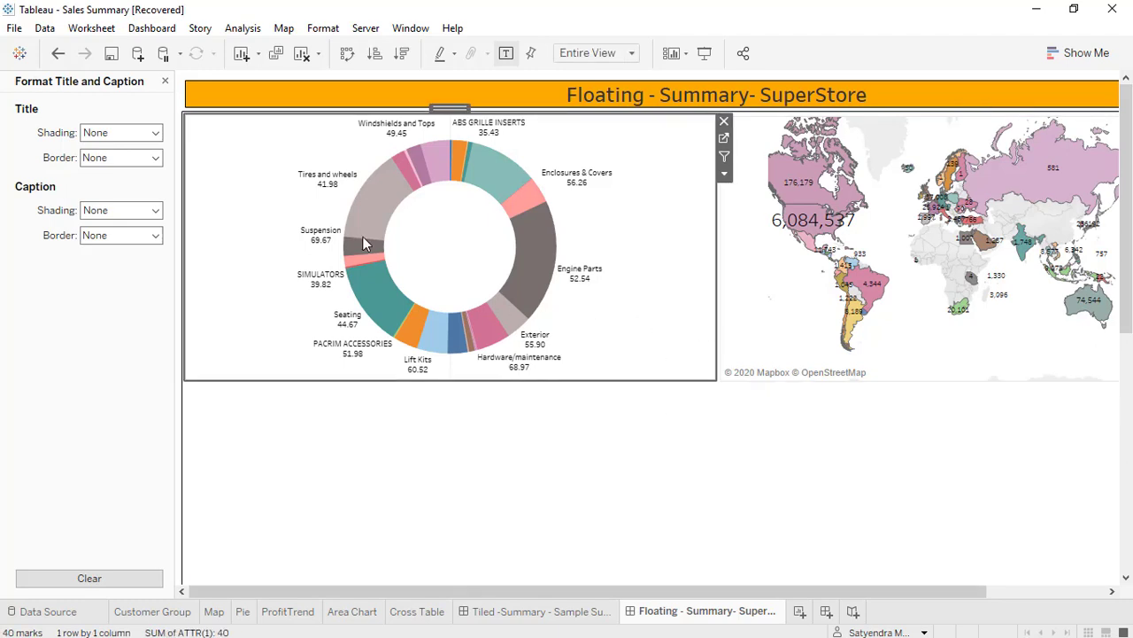
Compare the layout position and size of the Pie and Map sheets, and set the Map's y position to 53.
click(164, 82)
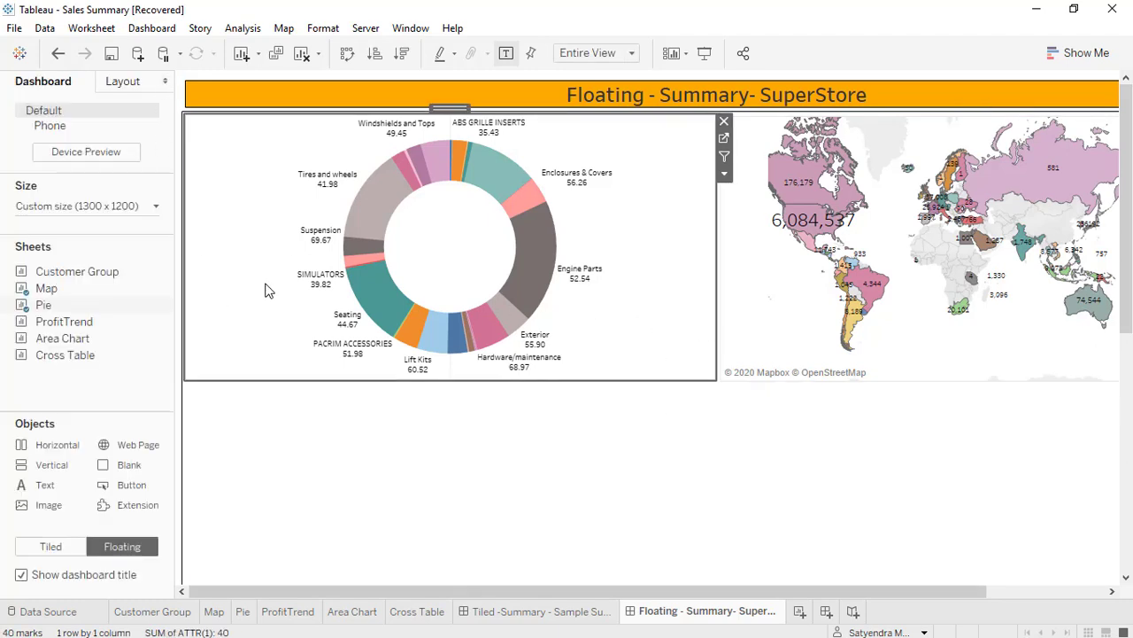
click(123, 82)
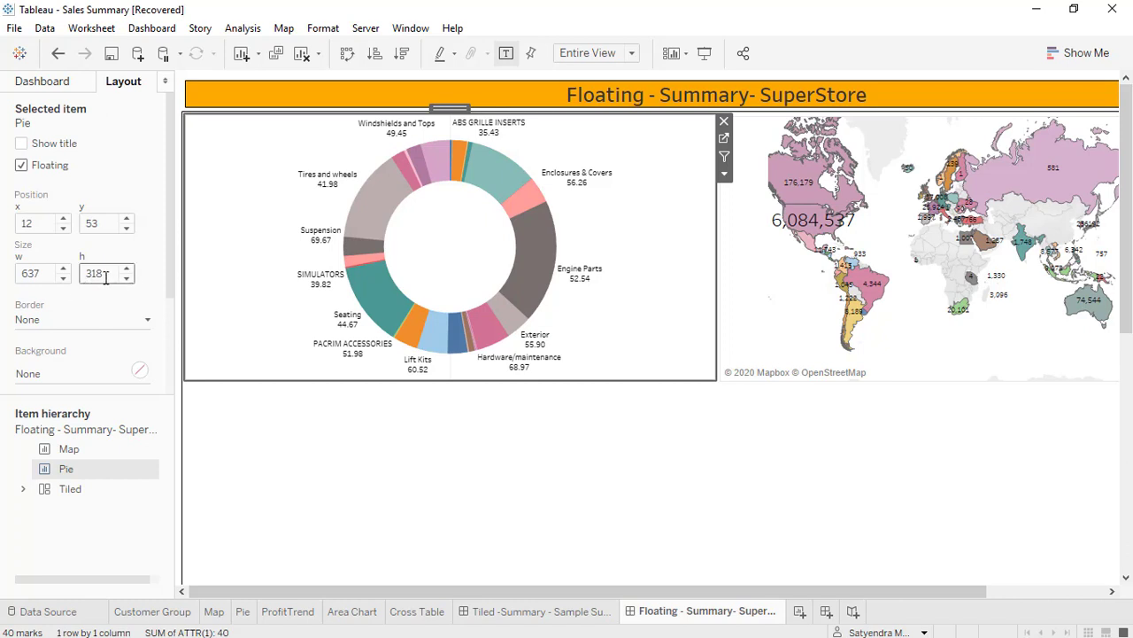
click(793, 302)
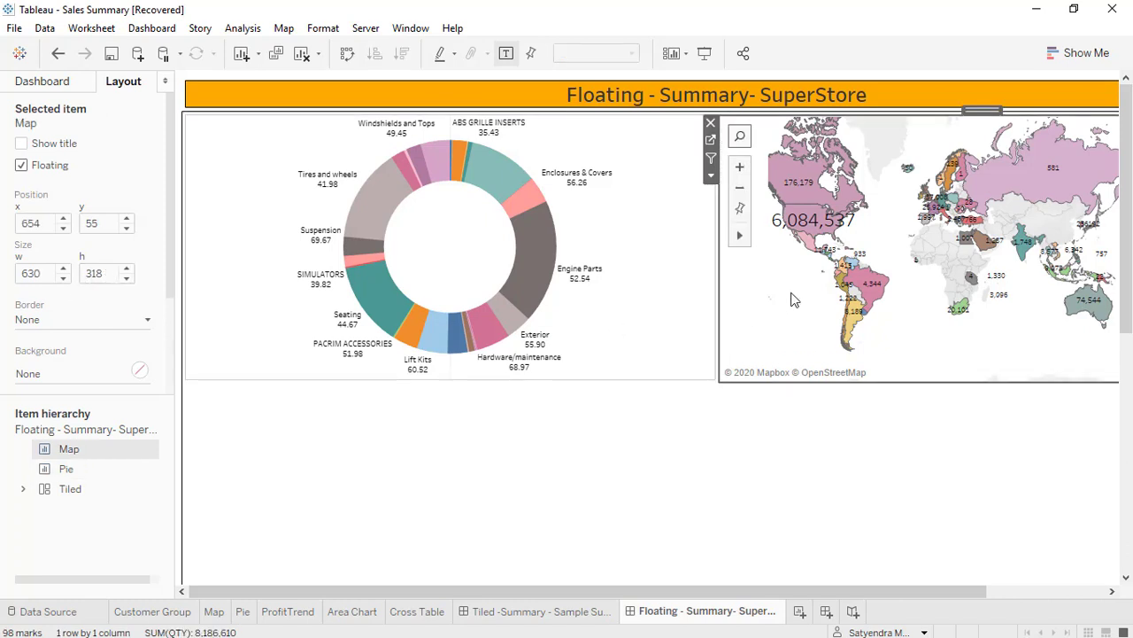
click(664, 304)
click(749, 303)
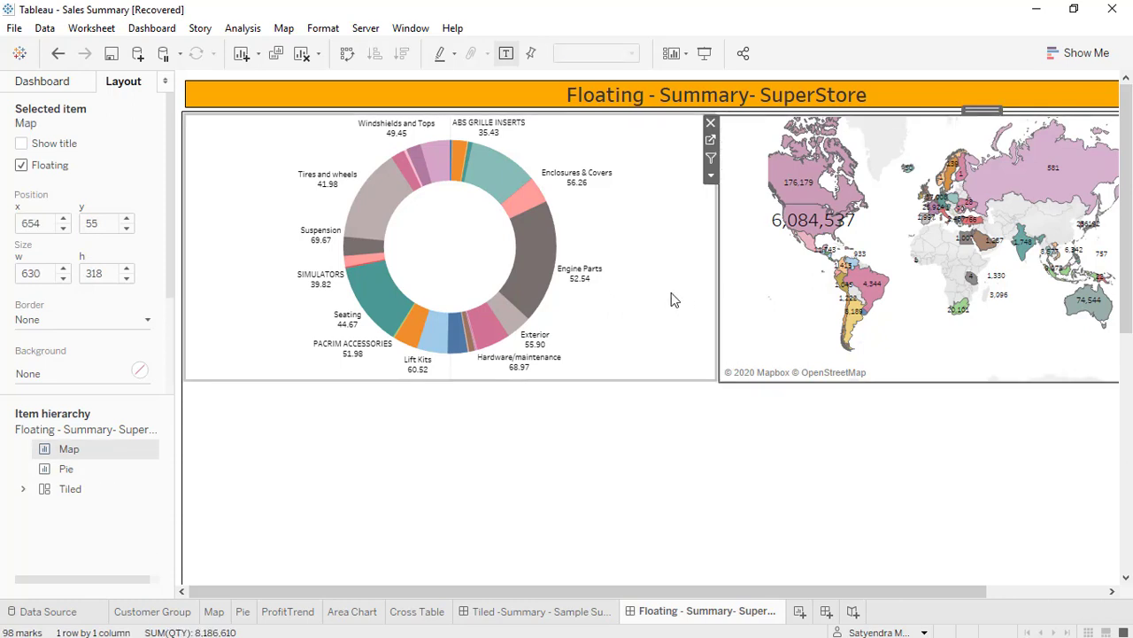
click(670, 298)
click(742, 296)
click(126, 228)
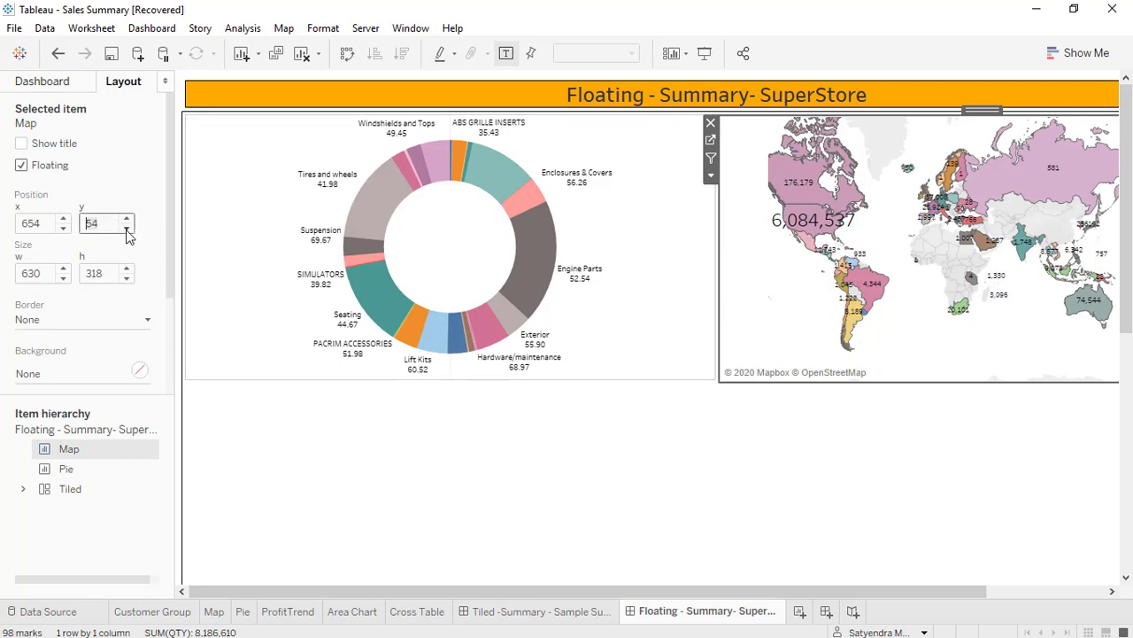
click(671, 434)
Give the Pie sheet a border of the thinnest solid line.
click(641, 343)
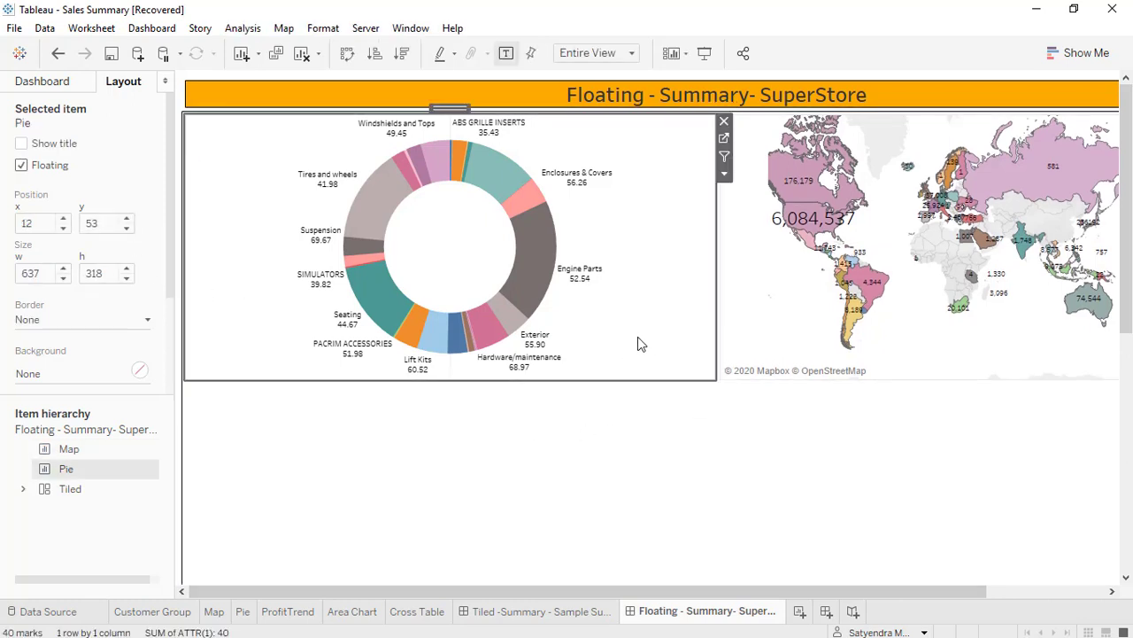
click(53, 323)
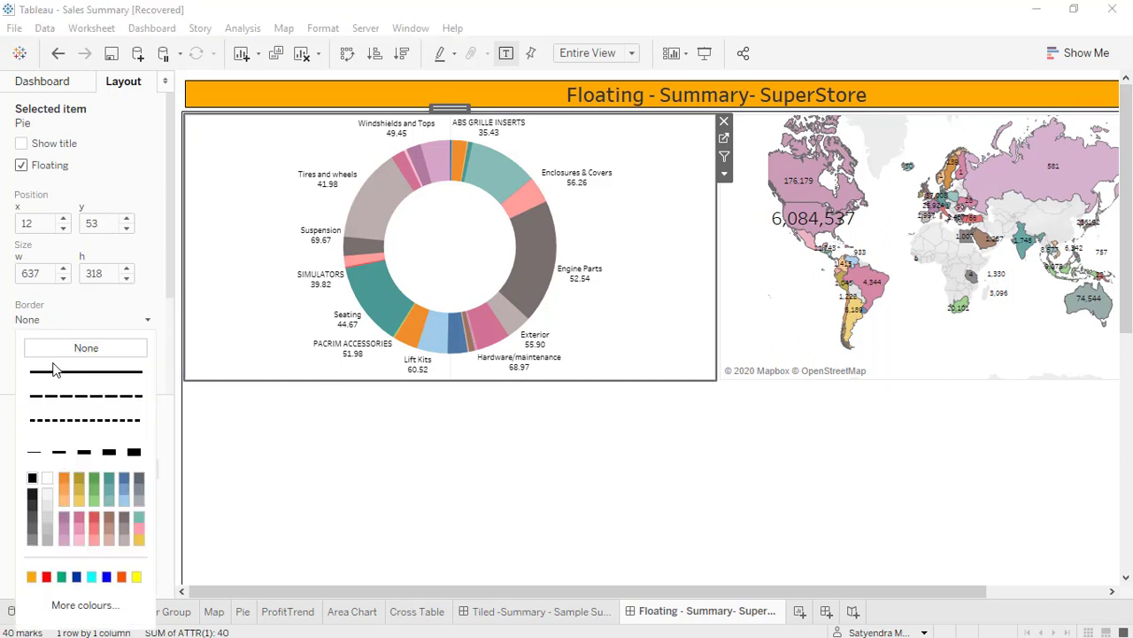
click(35, 450)
click(602, 511)
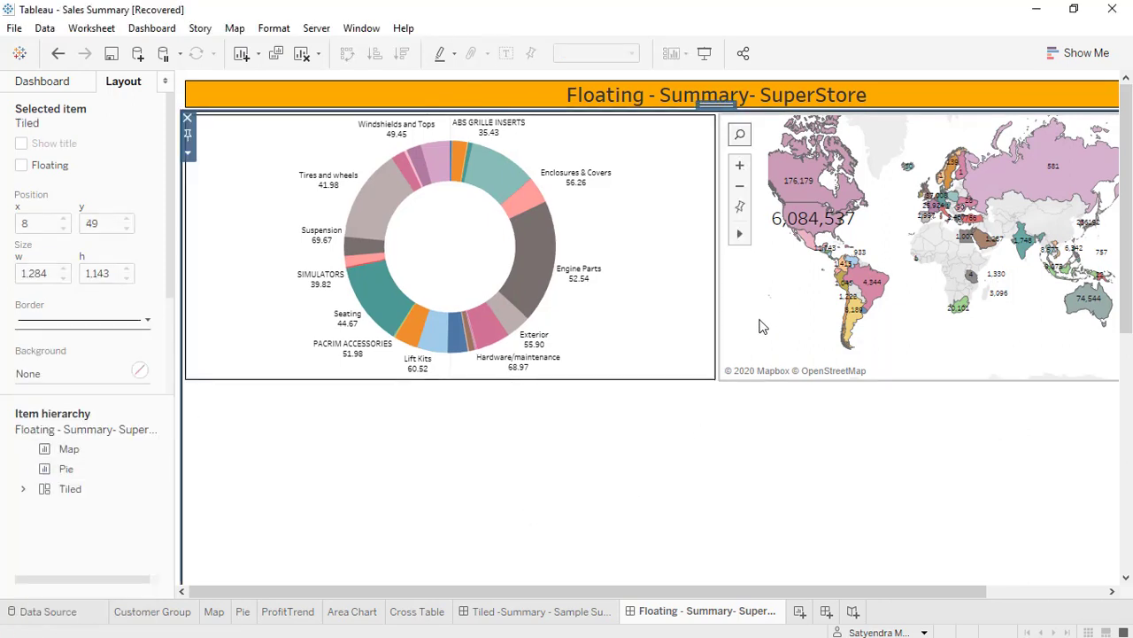
Give the Map sheet a border of the thinnest solid line.
click(763, 327)
click(38, 321)
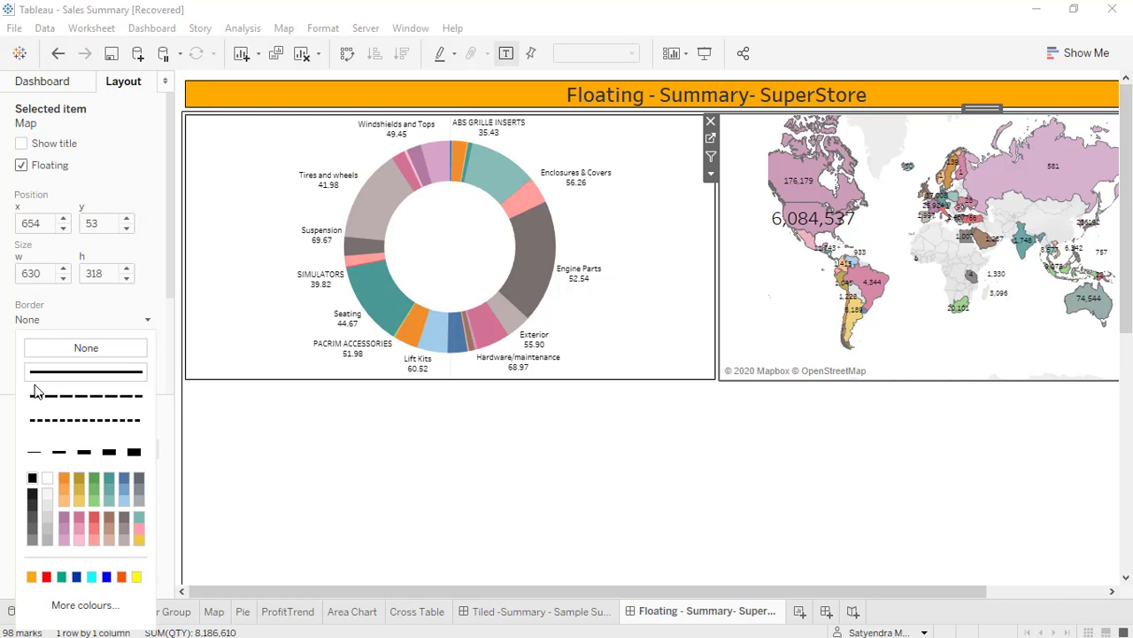
click(34, 453)
click(621, 472)
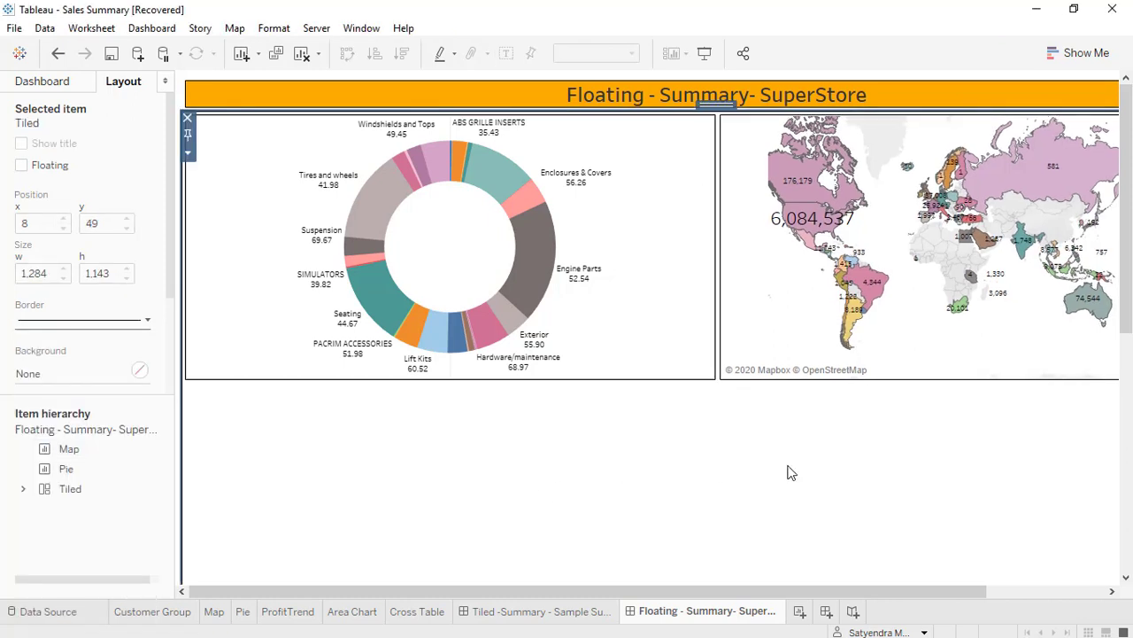
Preview the whole dashboard in presentation mode and return to editing.
click(1030, 590)
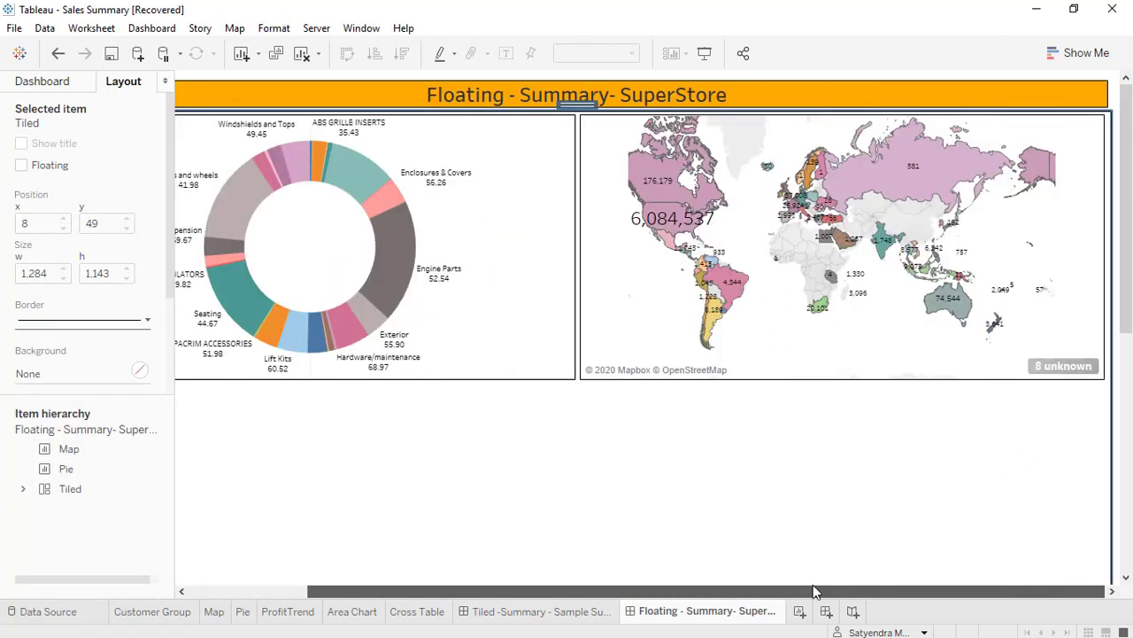
drag(813, 584, 673, 586)
click(704, 53)
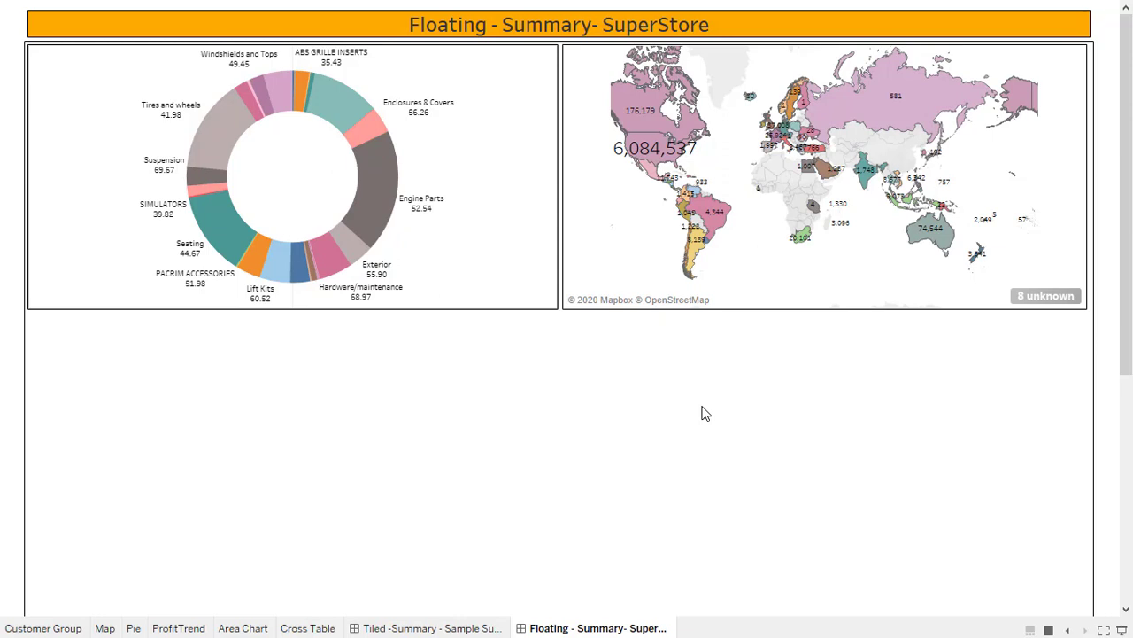
key(Escape)
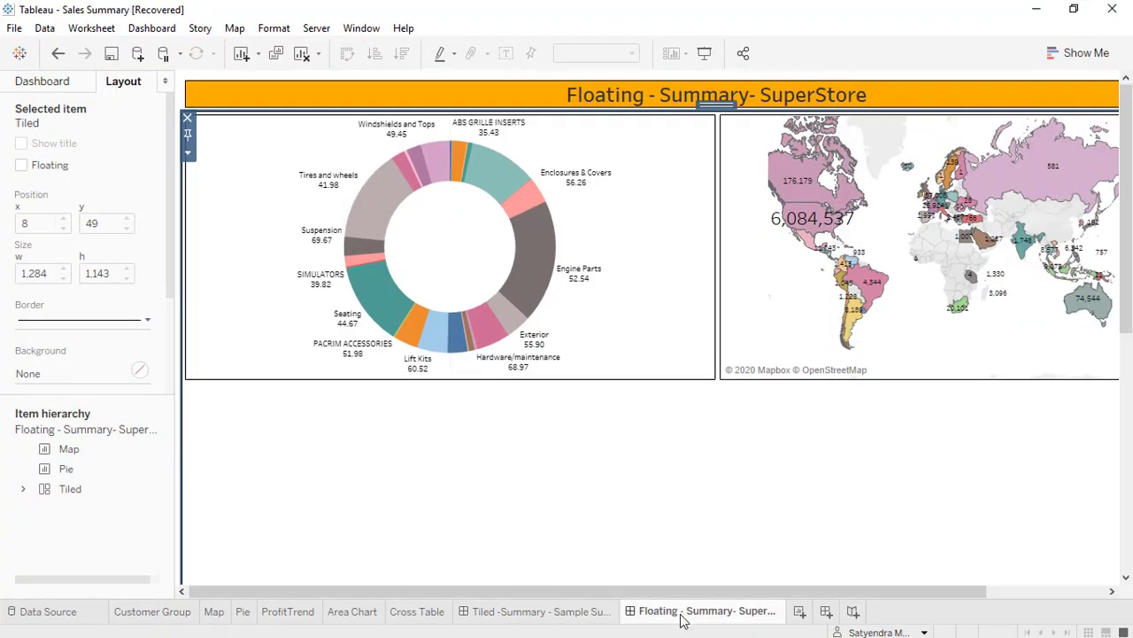
Add the ProfitTrend sheet as a floating item in the empty area below the Pie and Map sheets.
drag(749, 591, 866, 591)
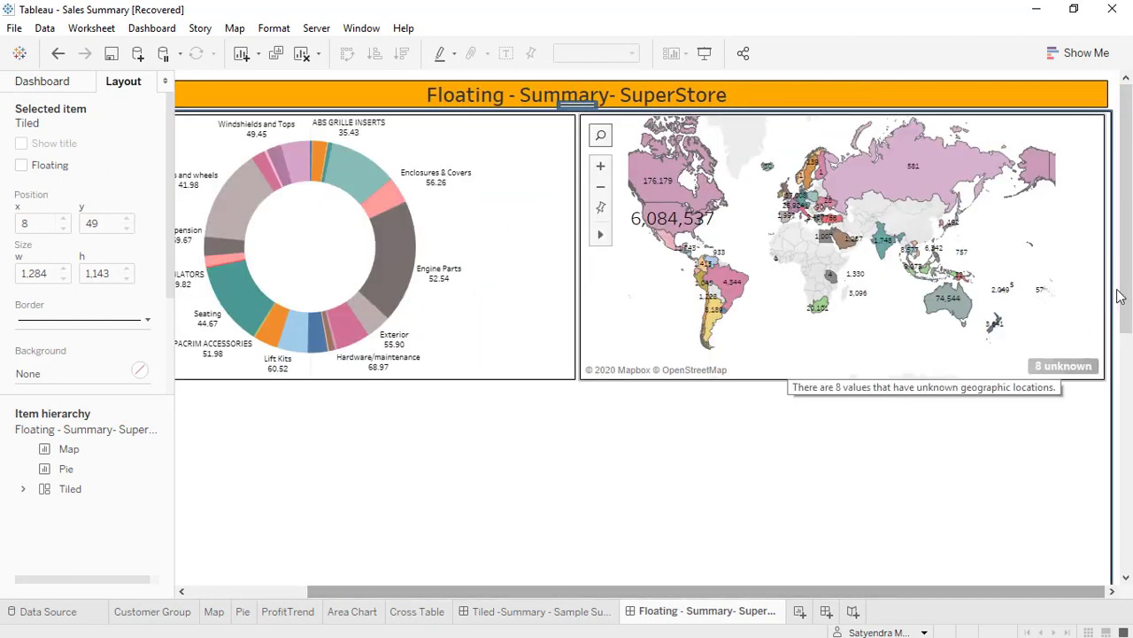
drag(1120, 297, 1125, 417)
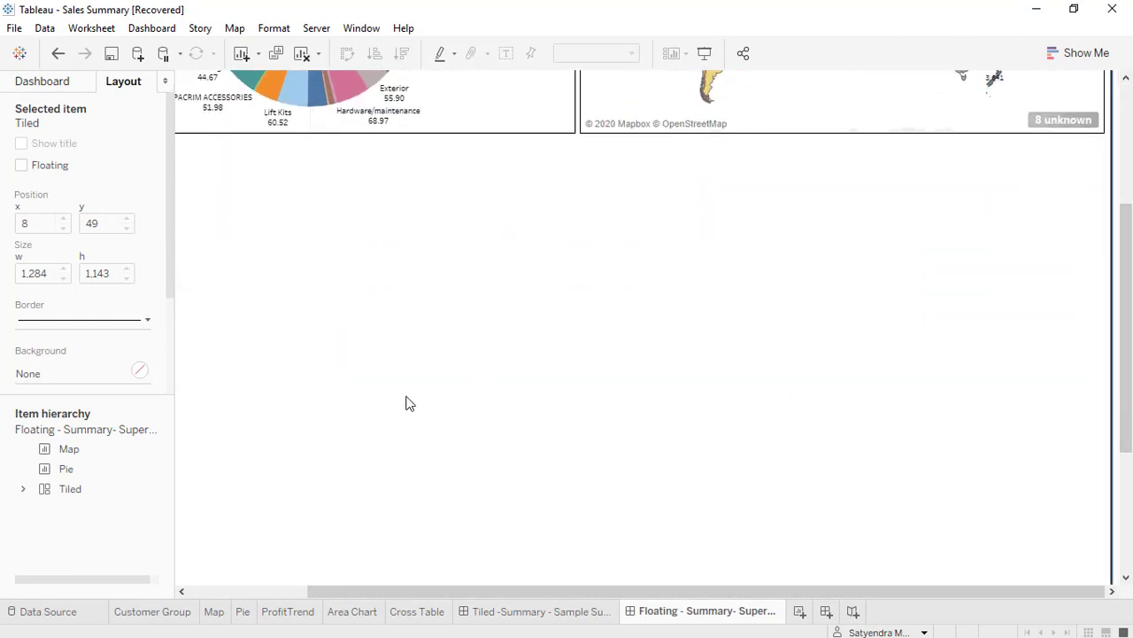
click(44, 87)
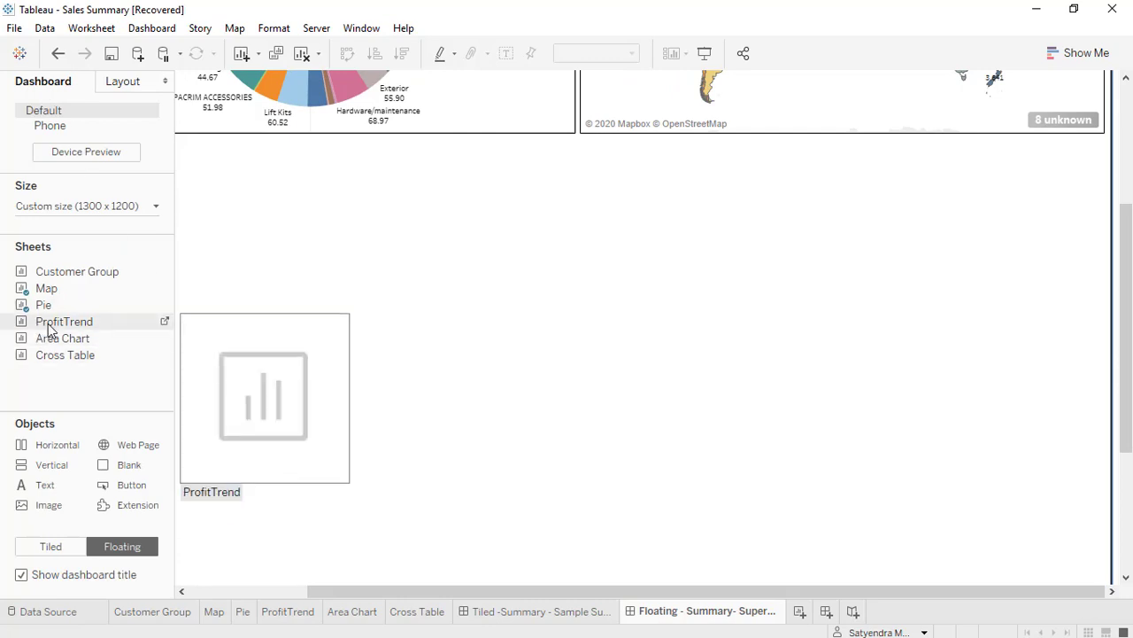
drag(48, 330, 239, 286)
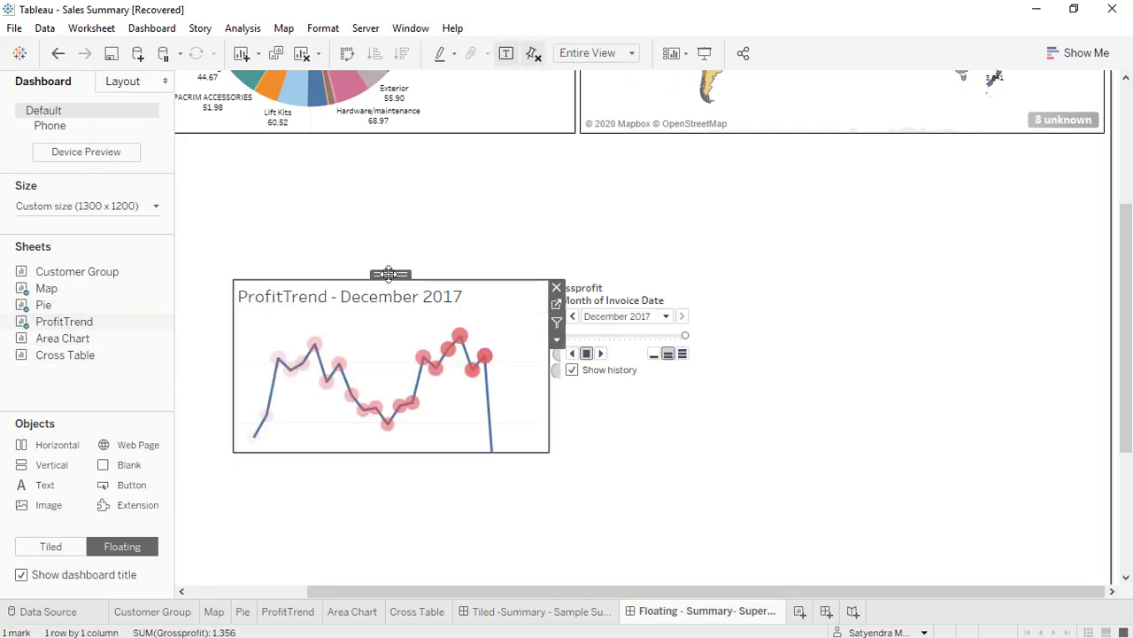
drag(385, 273, 341, 175)
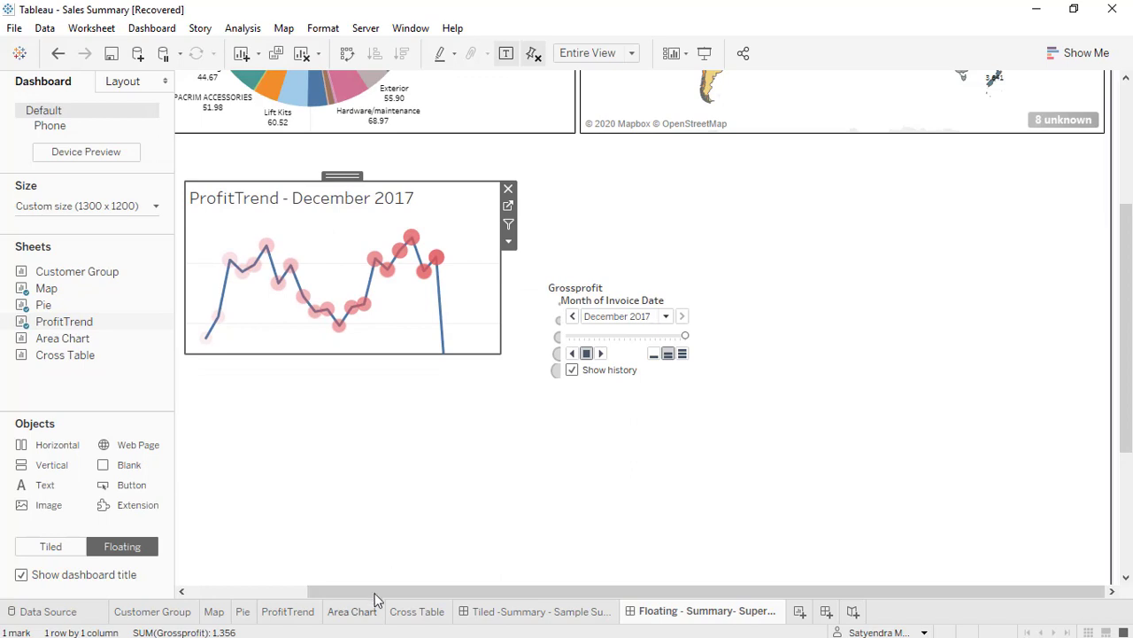
Stretch the ProfitTrend sheet to about 636 px wide and up to about y 376, just beneath the Pie sheet.
click(228, 595)
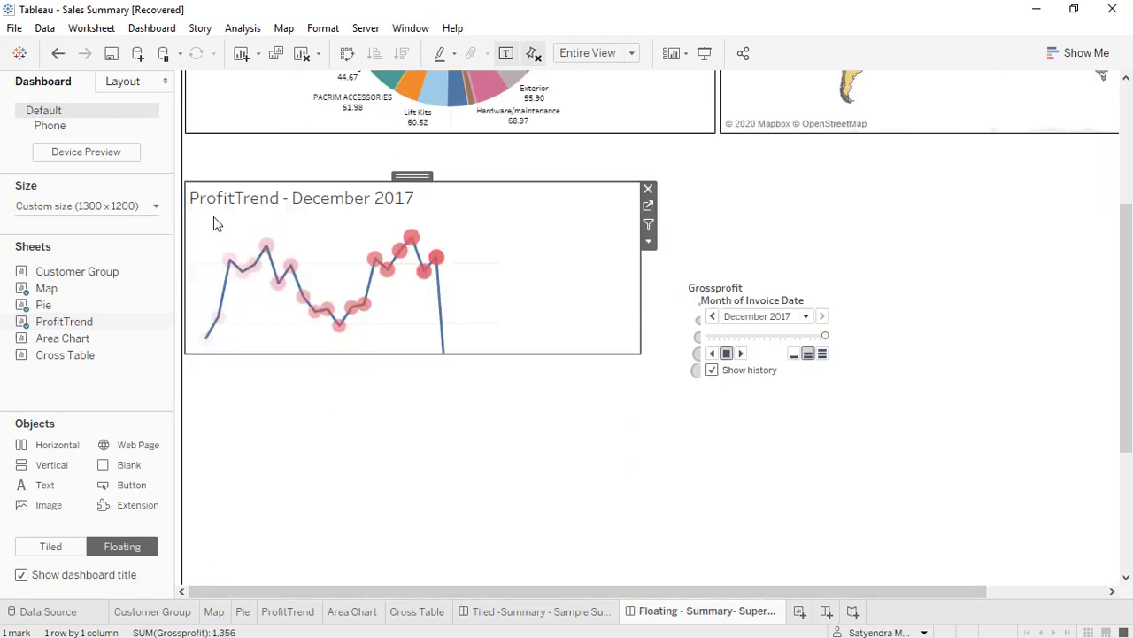
drag(247, 188, 255, 140)
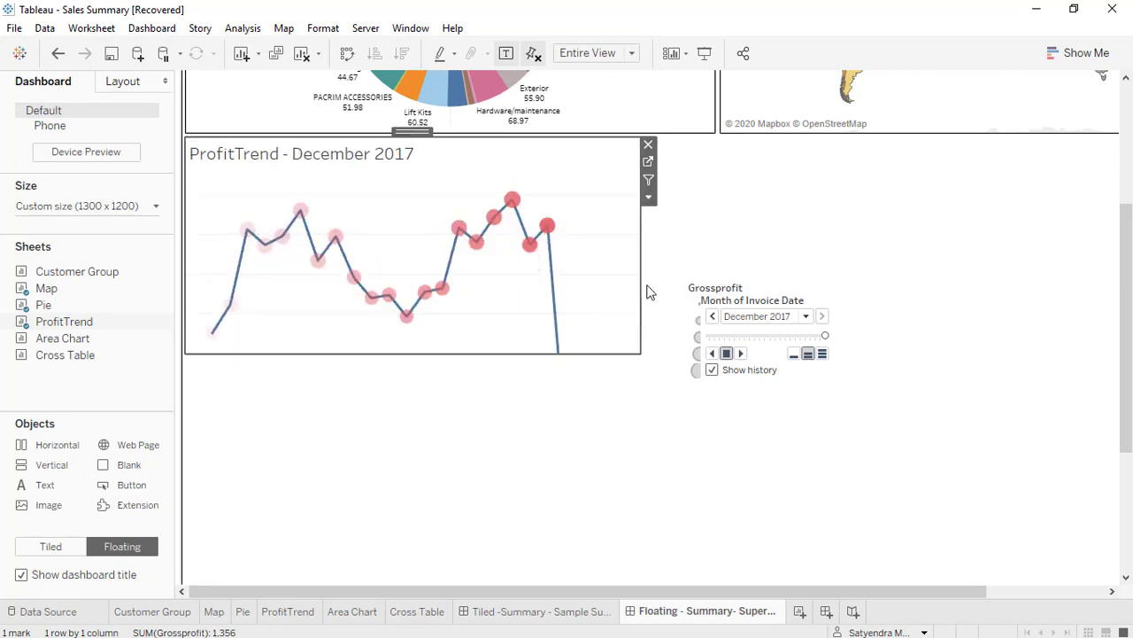
drag(639, 283, 717, 285)
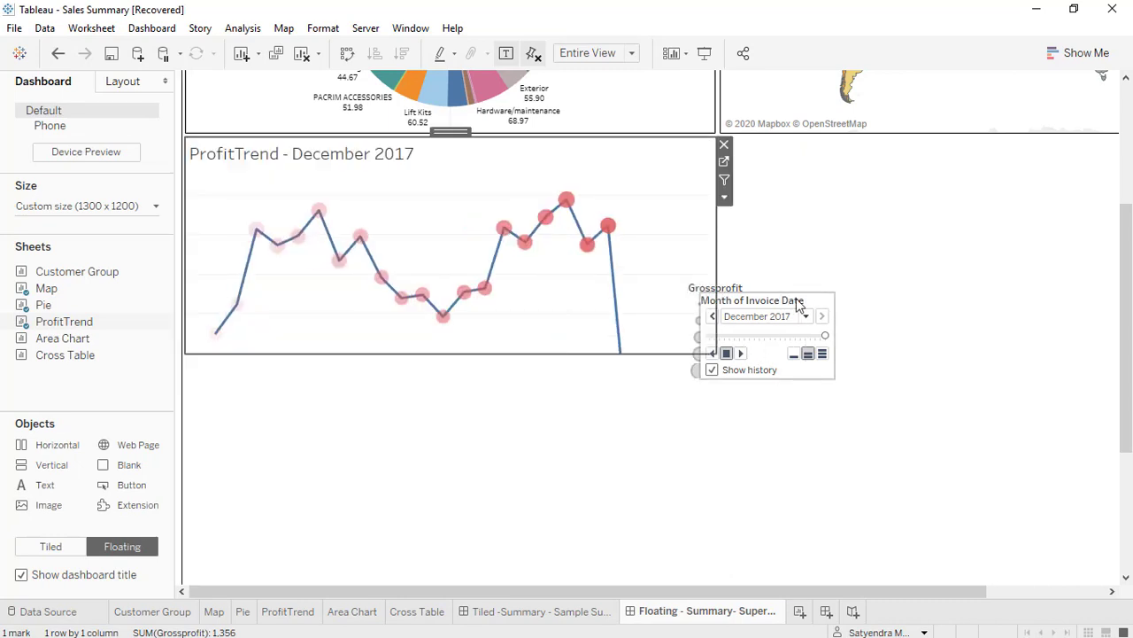
Remove the Month of Invoice Date page control and the Grossprofit size legend from the dashboard.
click(842, 300)
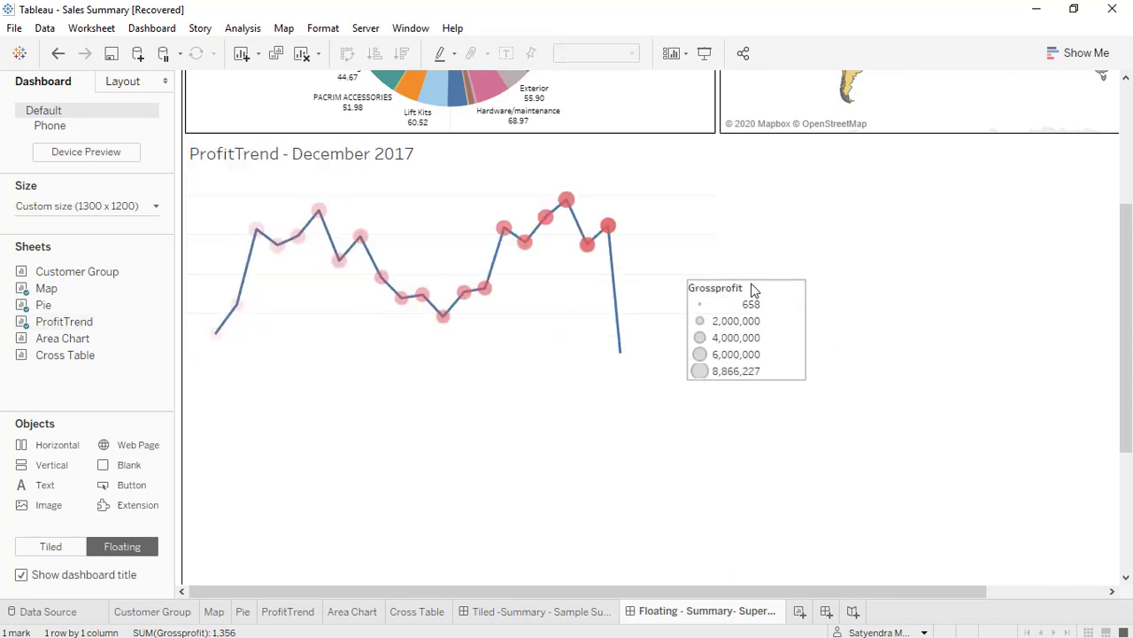
click(752, 289)
click(814, 286)
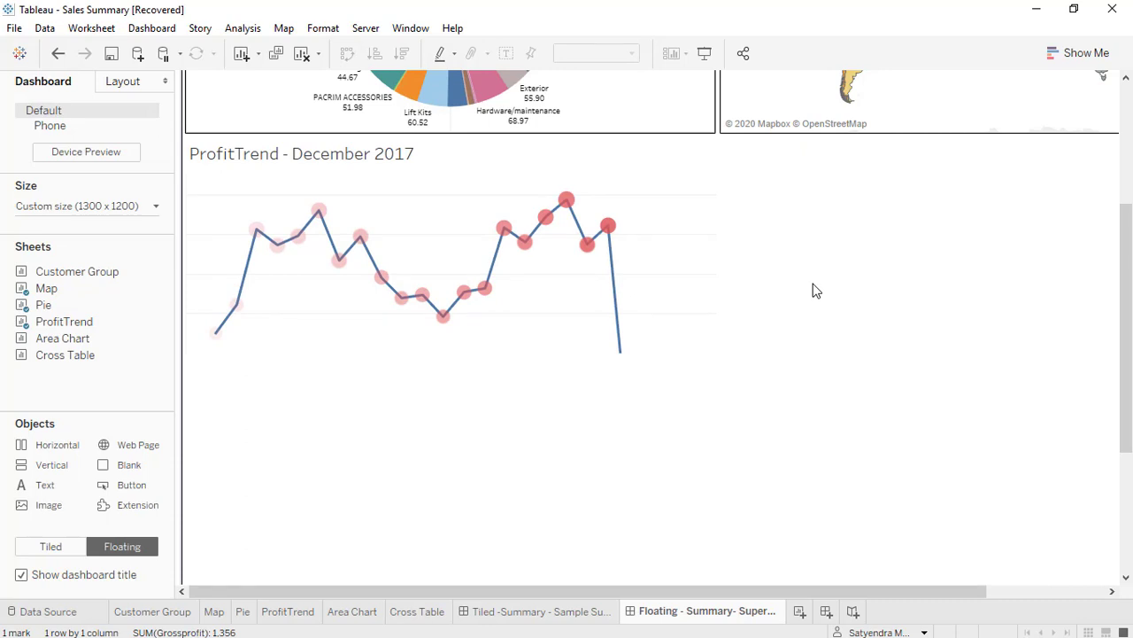
Extend the ProfitTrend sheet downward to about 323 px high and hide its title.
click(504, 355)
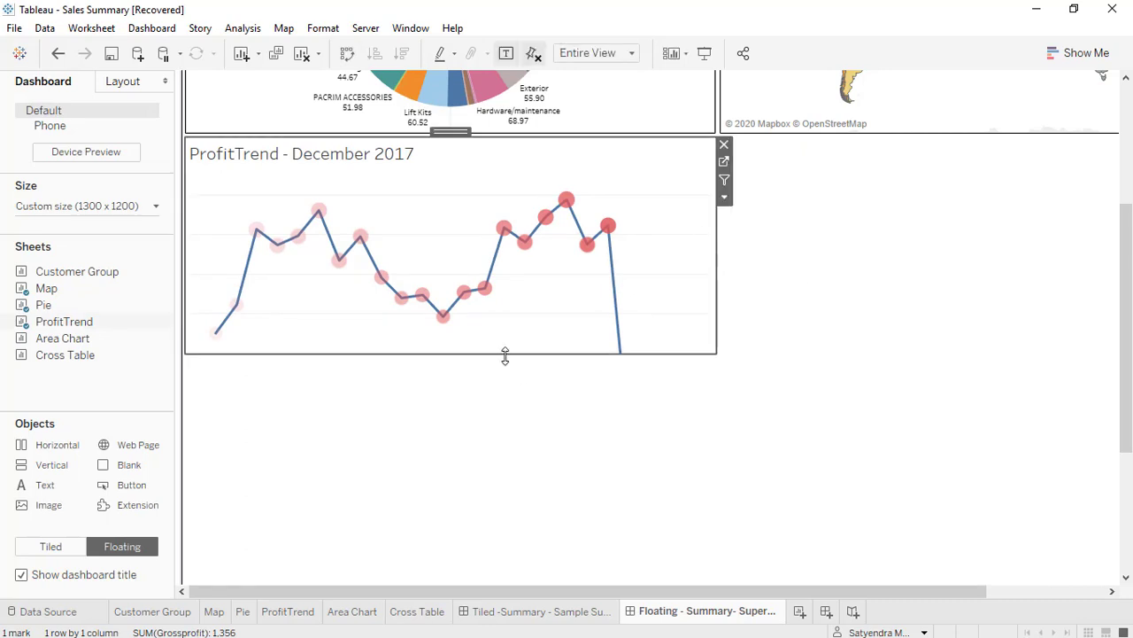
drag(505, 354, 506, 409)
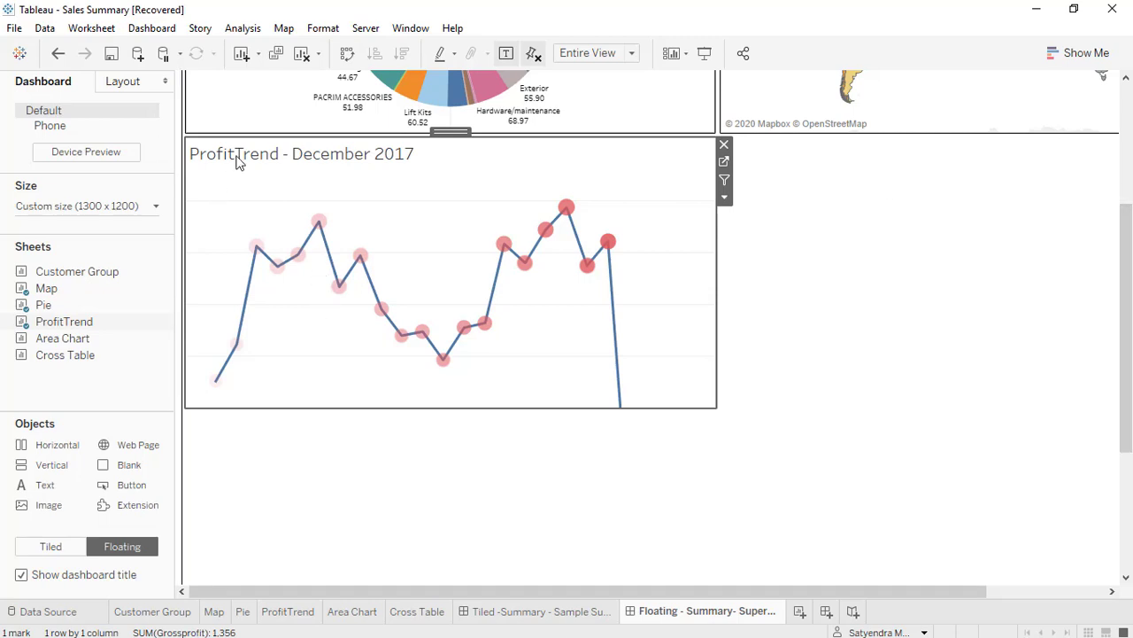
right_click(237, 162)
click(276, 204)
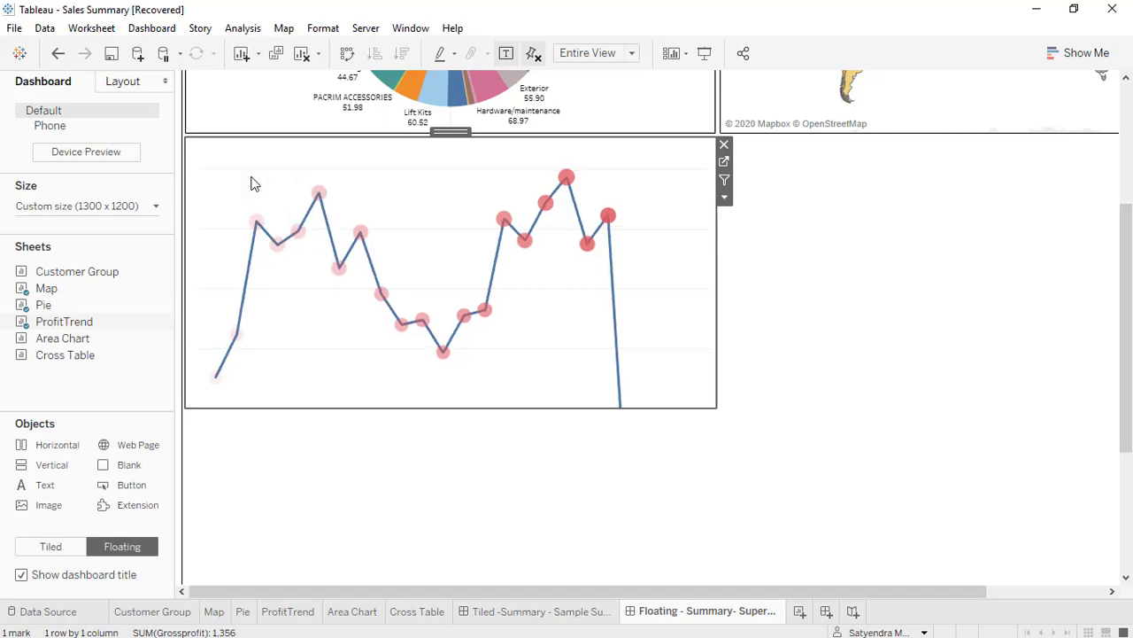
Give the ProfitTrend sheet a border of the thinnest solid line.
click(128, 81)
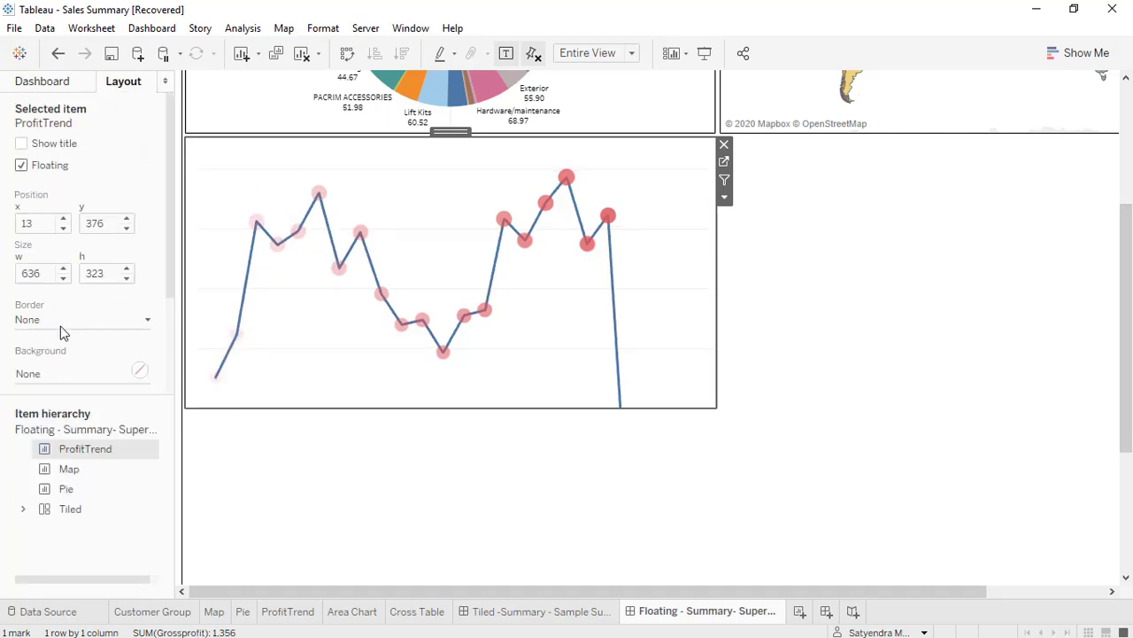
click(61, 321)
click(33, 451)
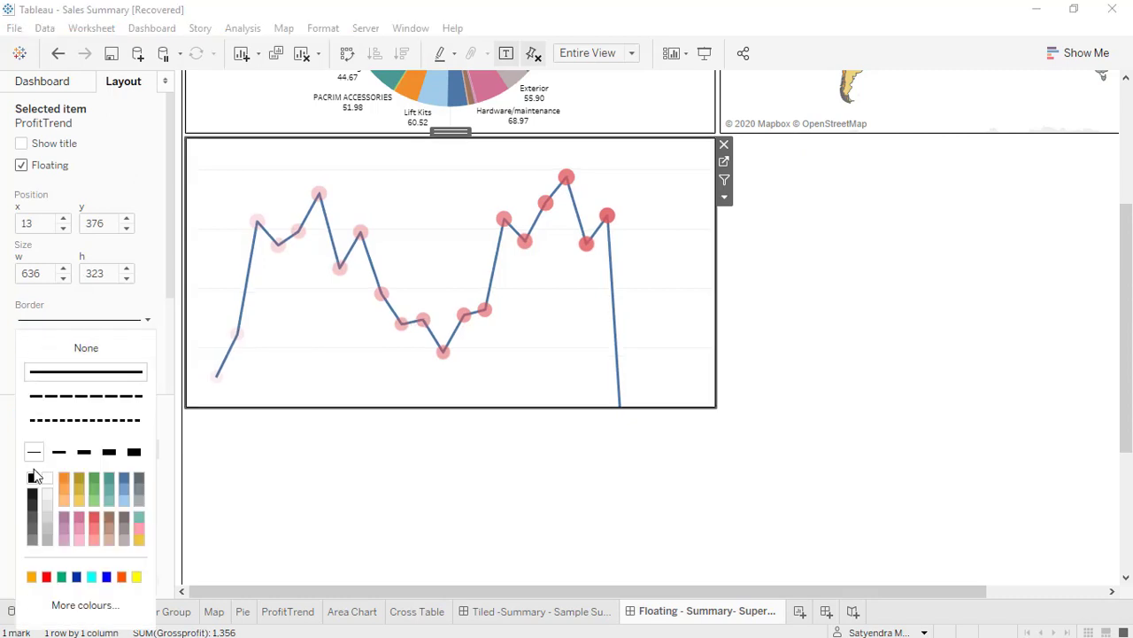
click(496, 480)
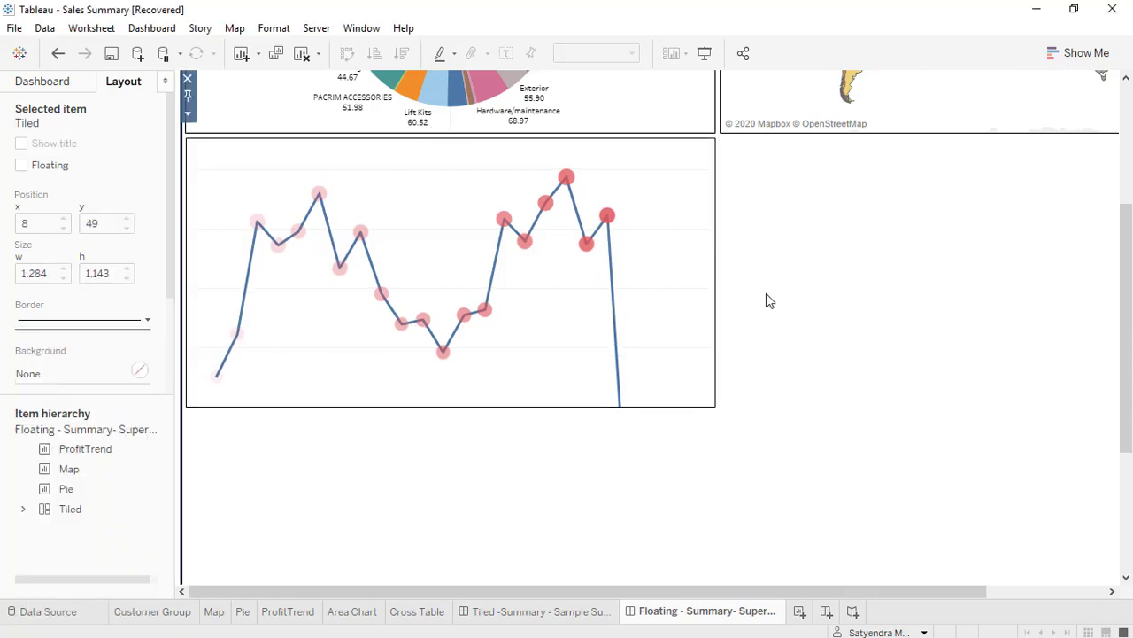
Check the Pie sheet's layout position and set the ProfitTrend sheet's x position to 12.
click(215, 115)
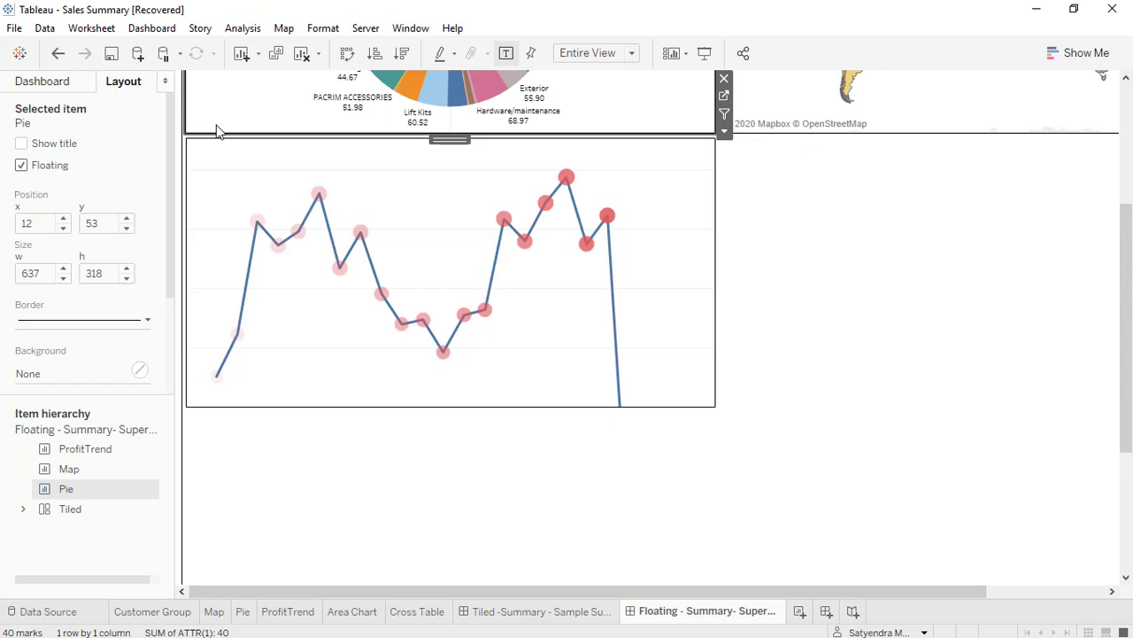
click(220, 168)
click(63, 219)
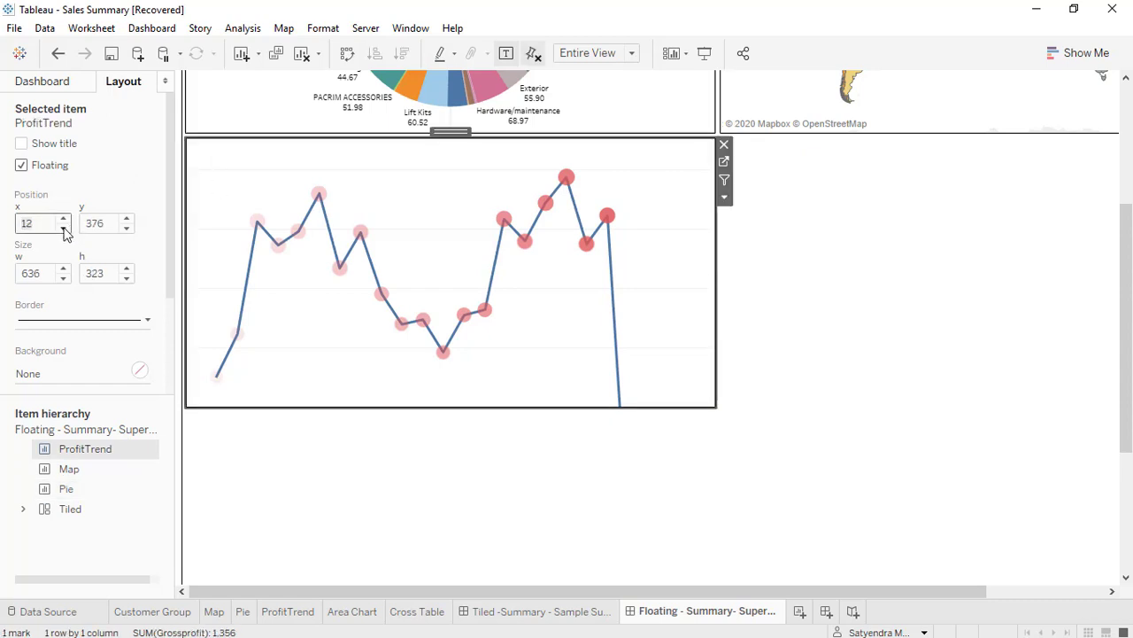
click(483, 504)
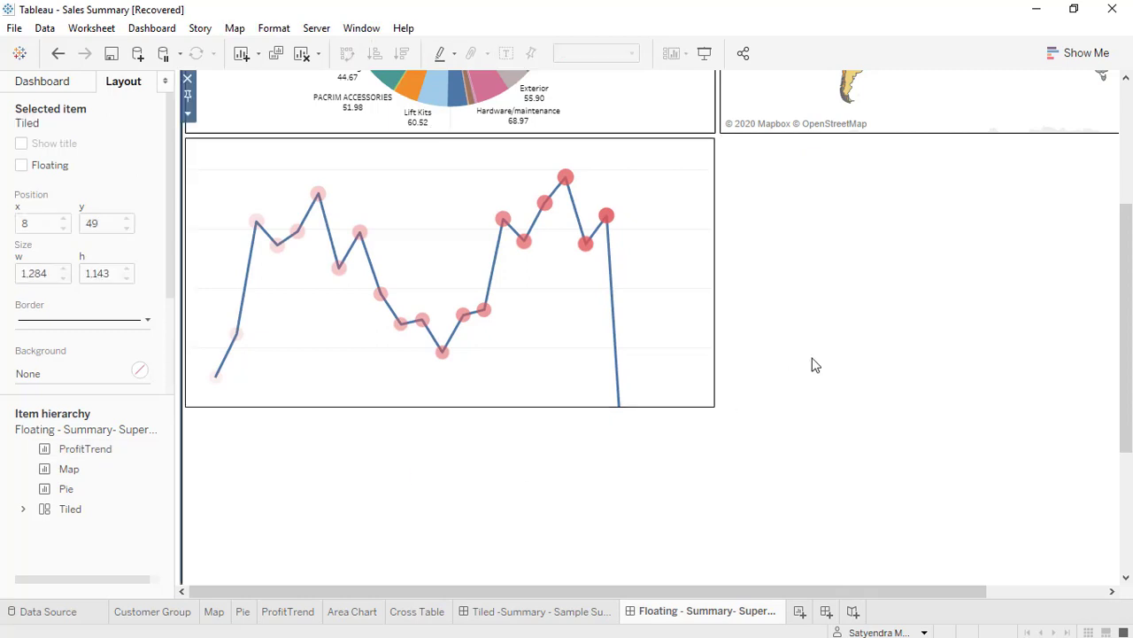
Add the Area Chart sheet floating directly below the Map, enlarge it to about 631 by 322 px, and hide its title.
drag(717, 590, 984, 577)
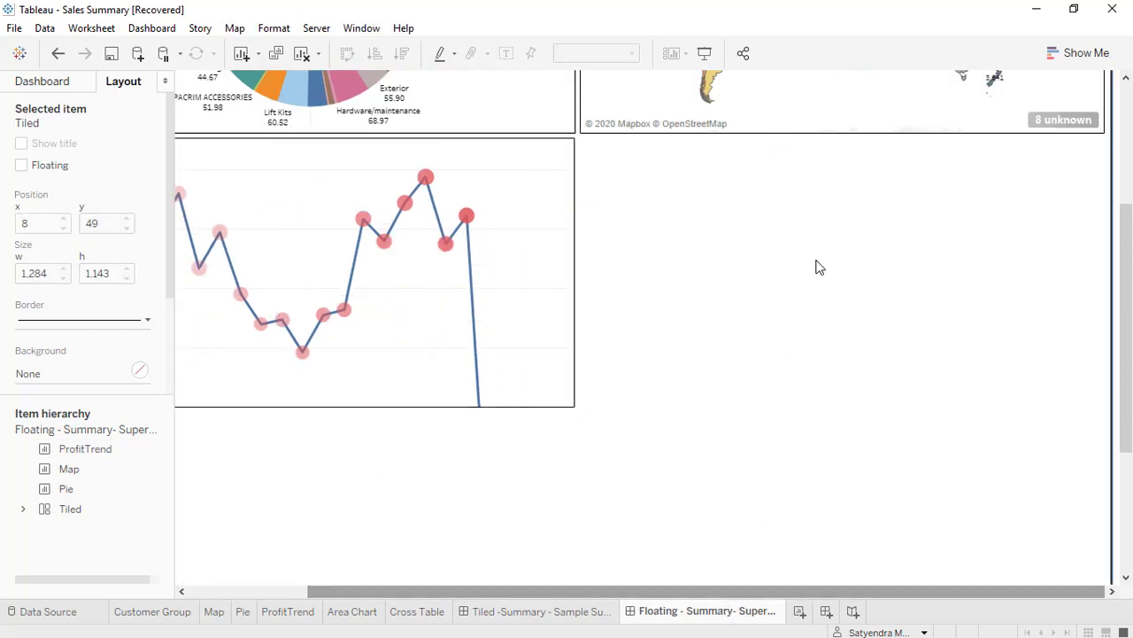
click(59, 88)
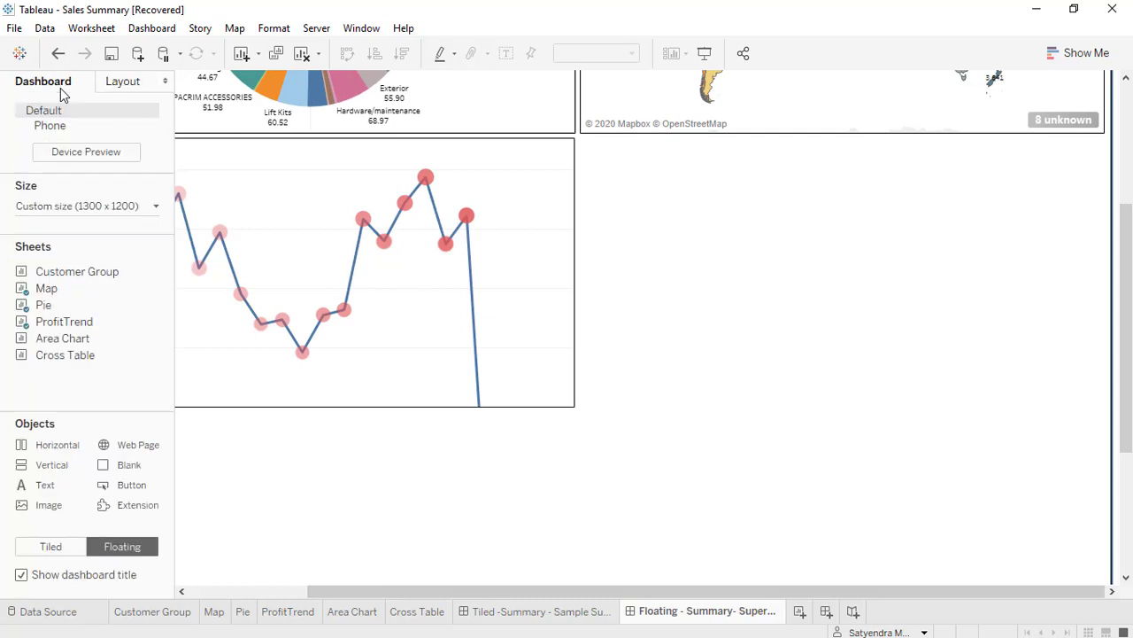
drag(46, 350, 580, 136)
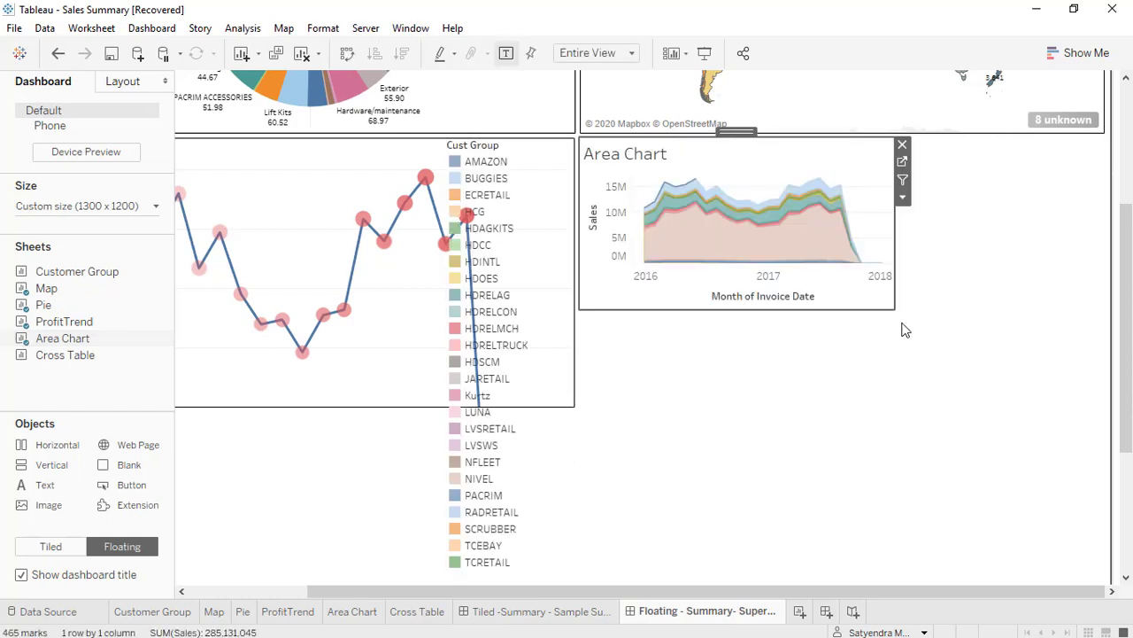
drag(894, 311, 1111, 416)
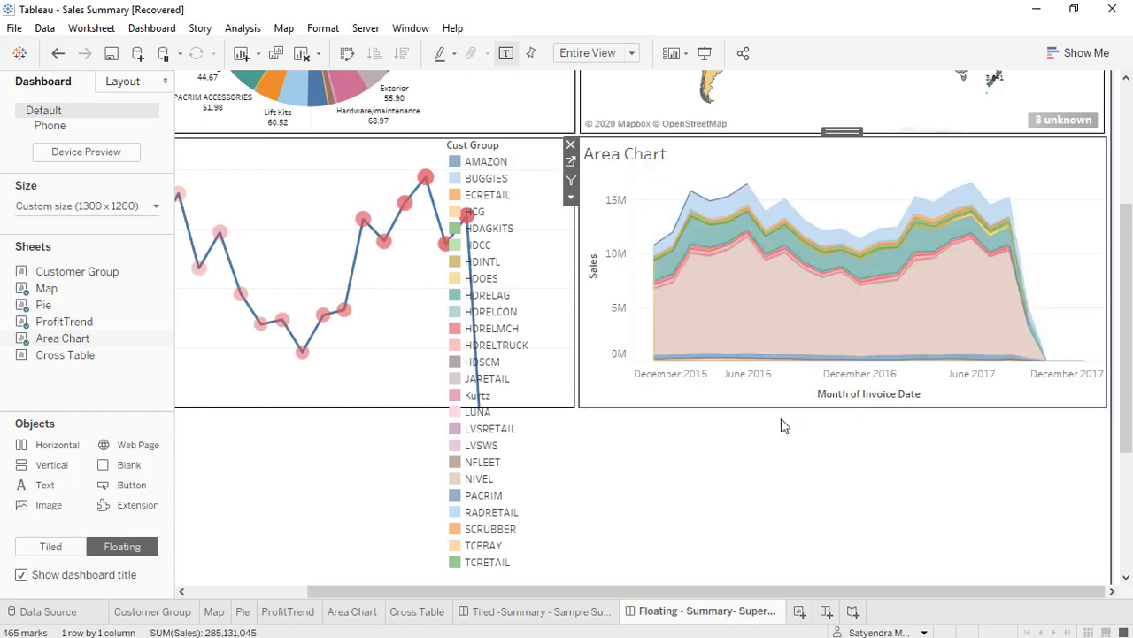
right_click(620, 162)
click(671, 204)
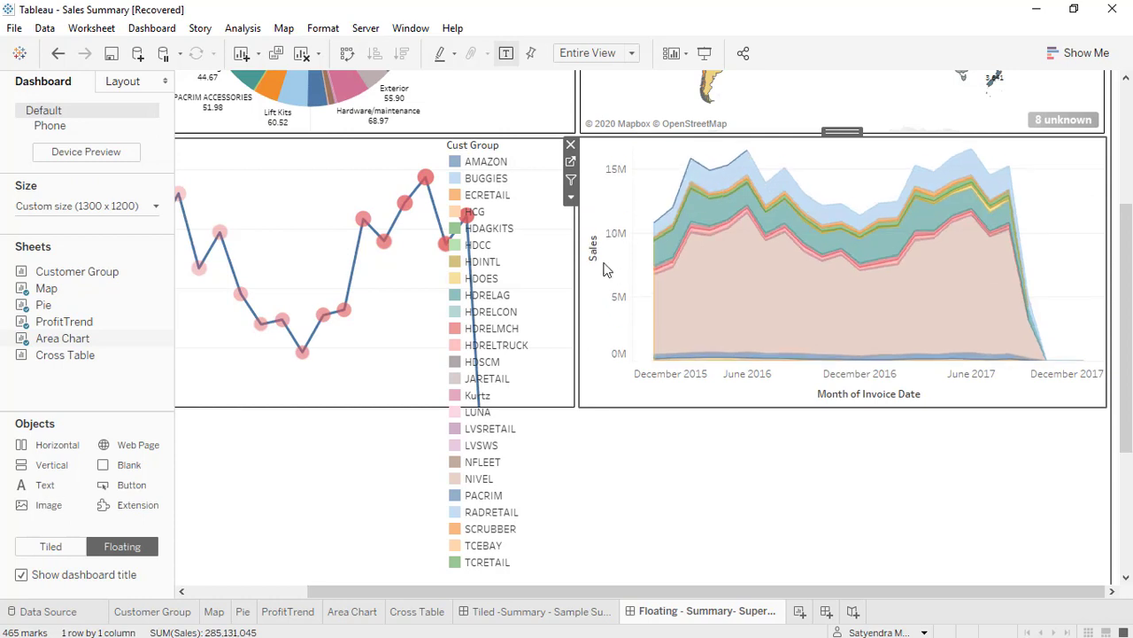
Hide the Area Chart's Sales and Month of Invoice Date axis headers and remove the Cust Group legend.
right_click(607, 238)
click(639, 327)
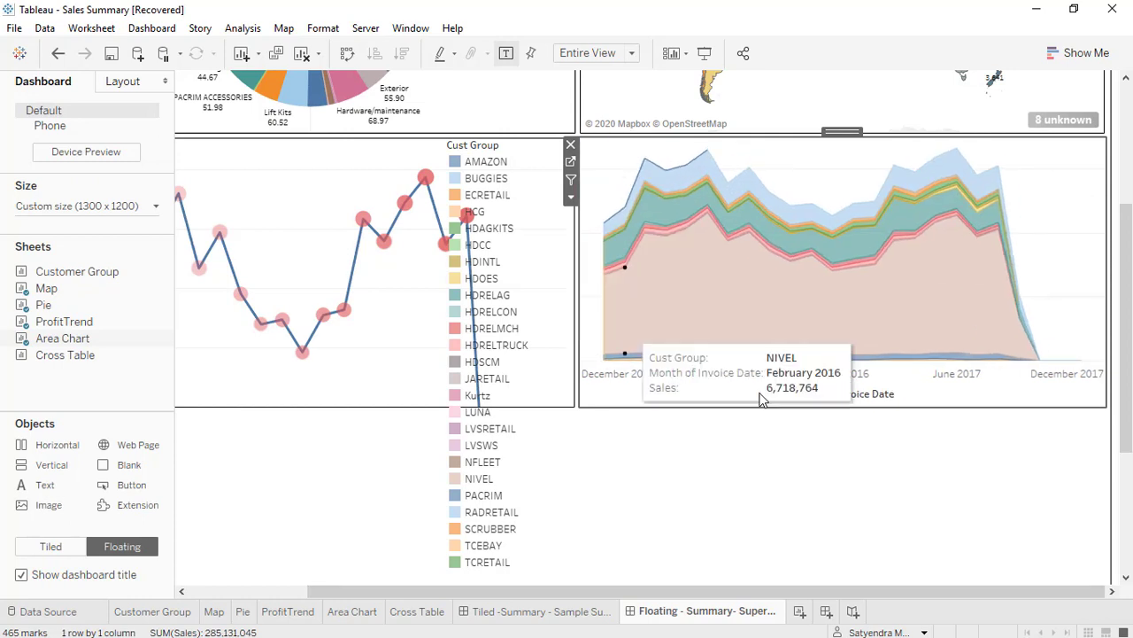
right_click(753, 384)
click(801, 481)
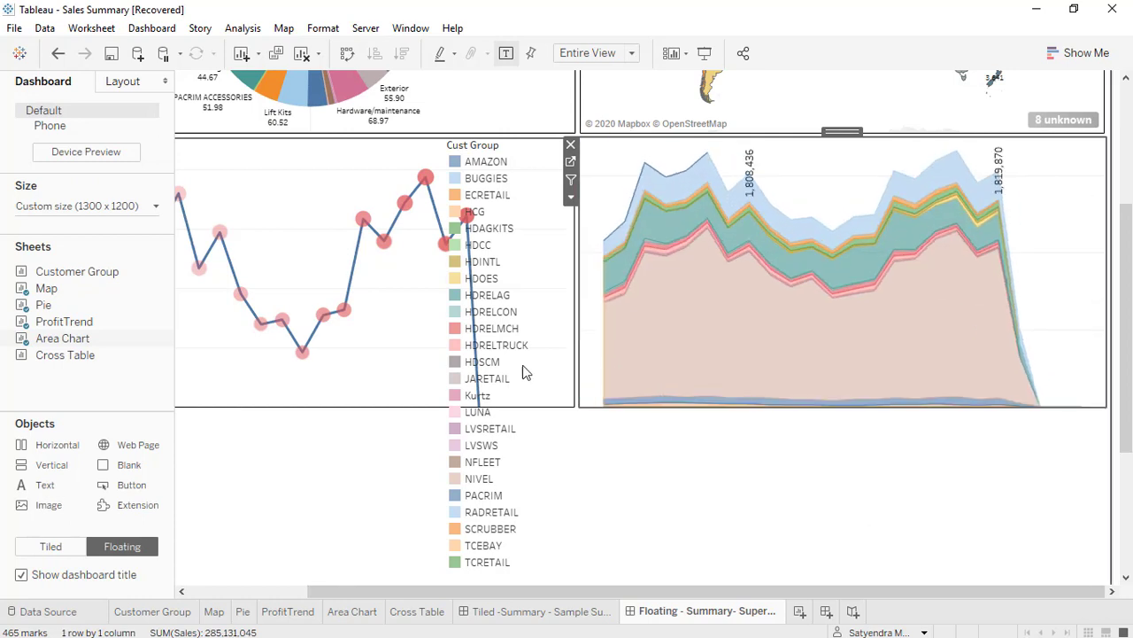
click(571, 144)
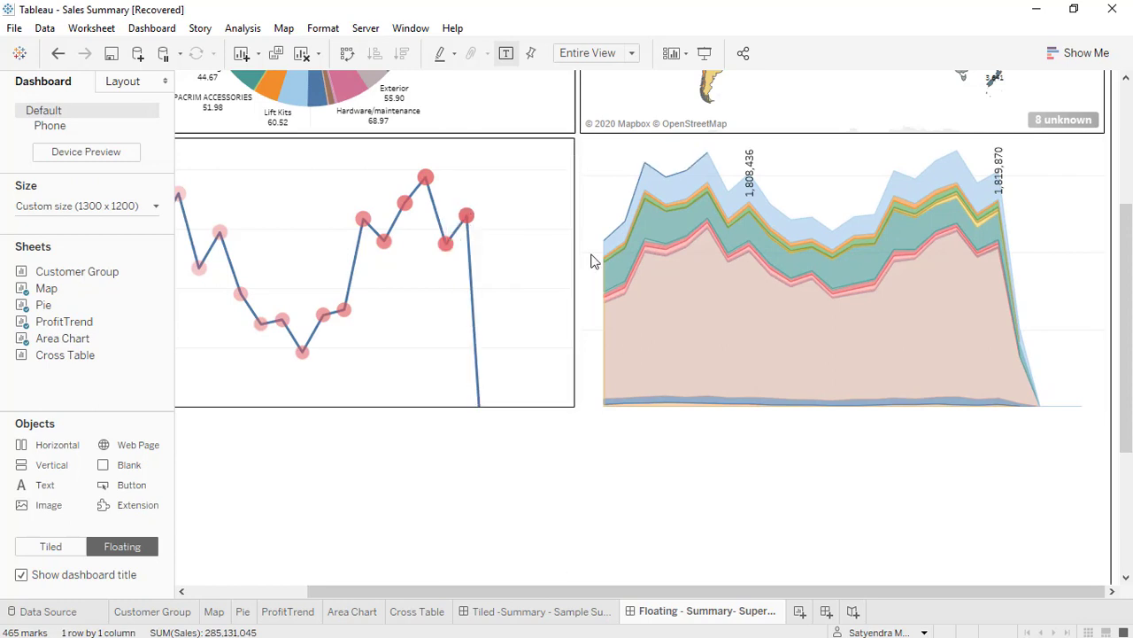
Give the Area Chart sheet a border of the thinnest solid line.
click(595, 173)
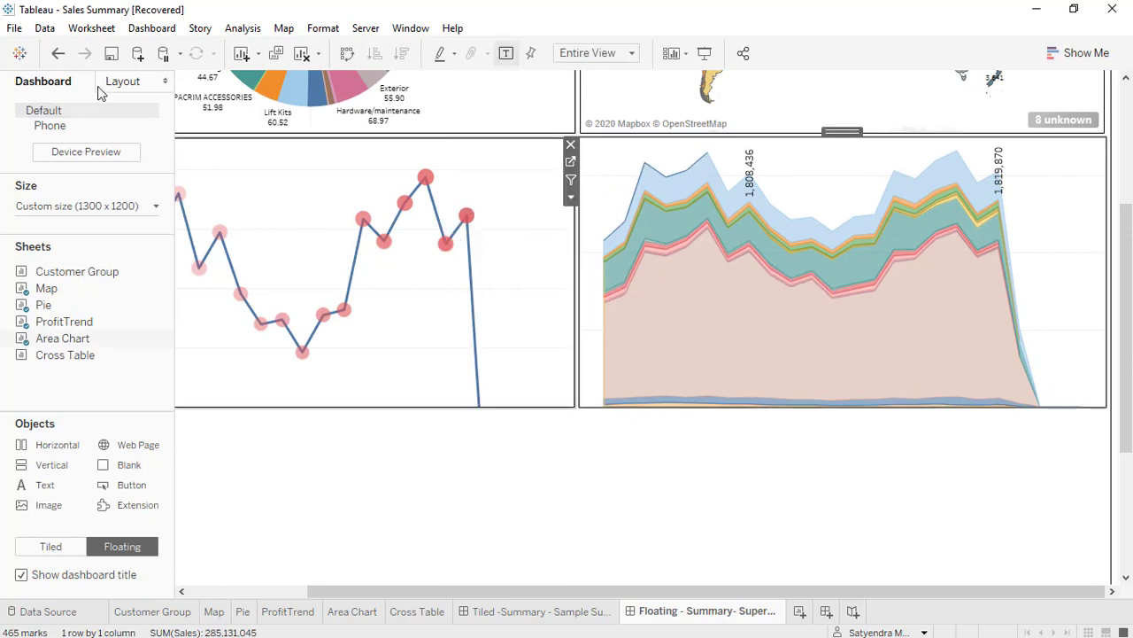
click(121, 81)
click(30, 321)
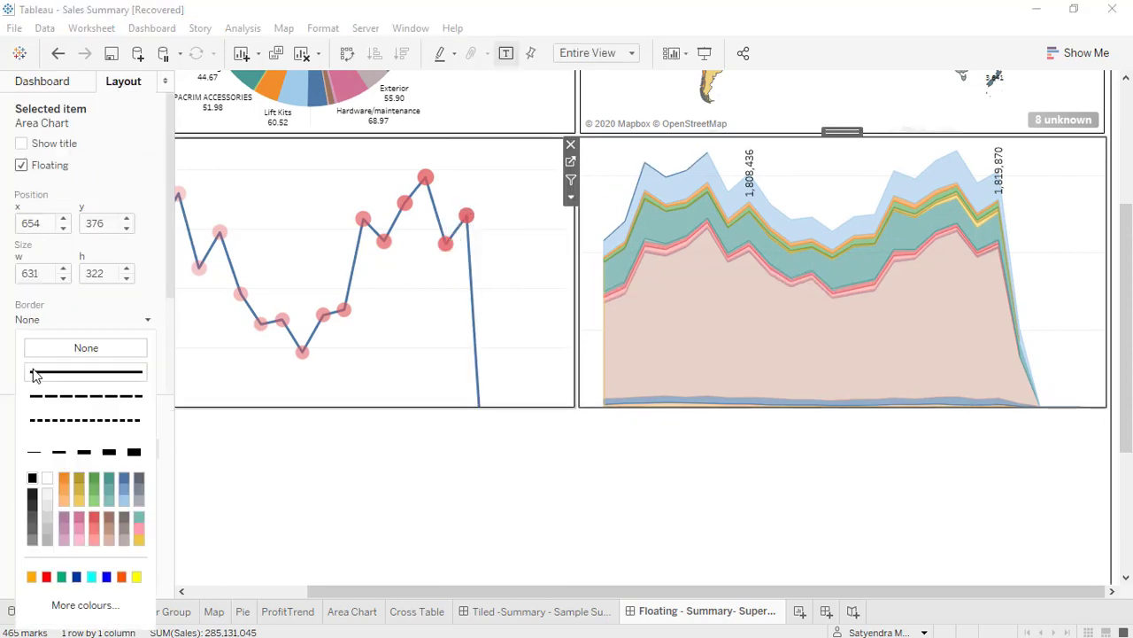
click(37, 484)
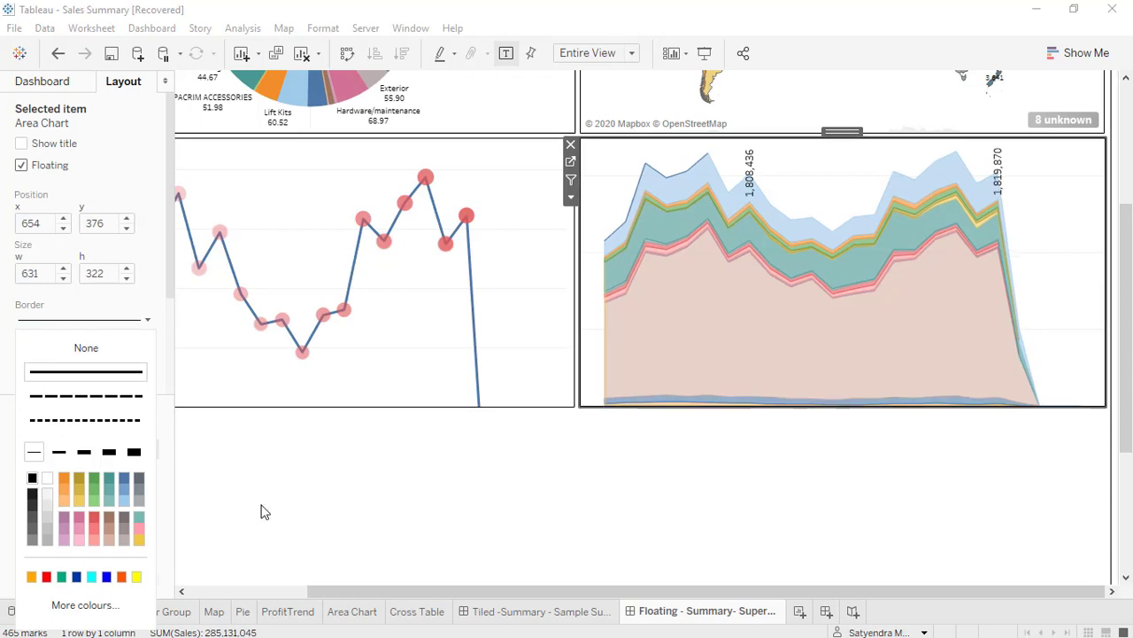
click(542, 494)
click(542, 494)
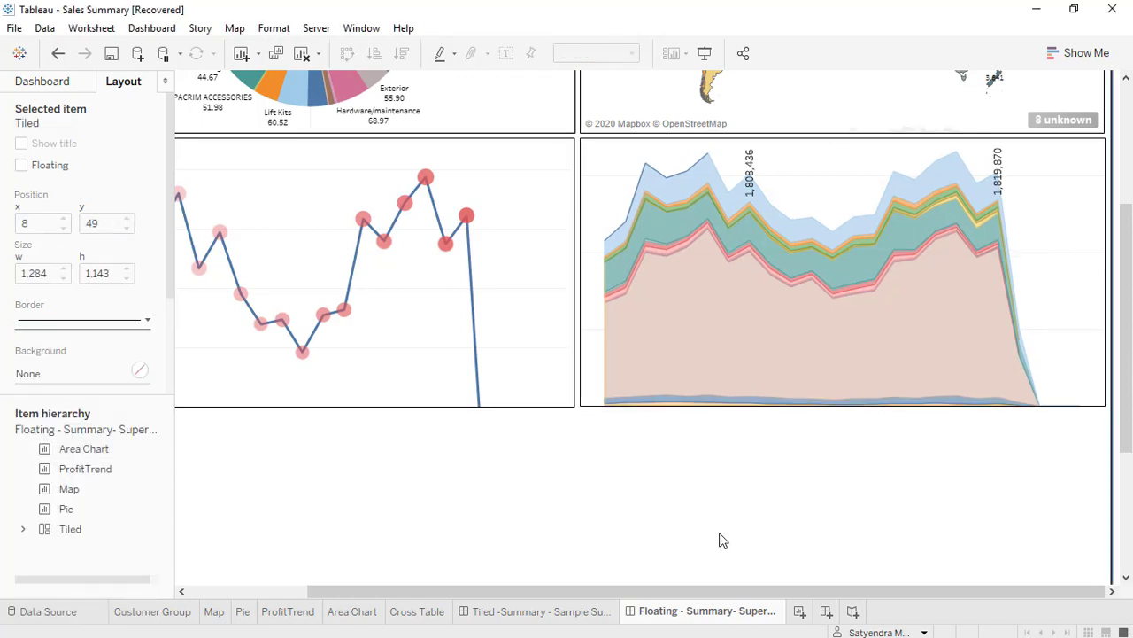
drag(1125, 447, 1121, 564)
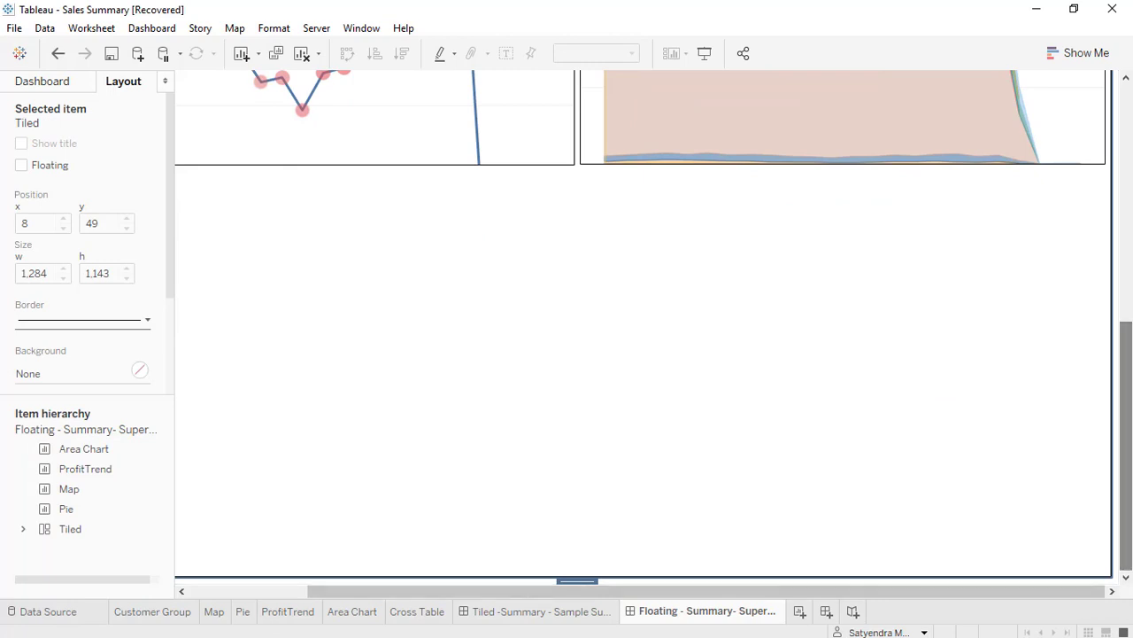
Add the Cross Table sheet floating in the empty area below ProfitTrend and the Area Chart, and remove its color legend.
drag(561, 594, 258, 614)
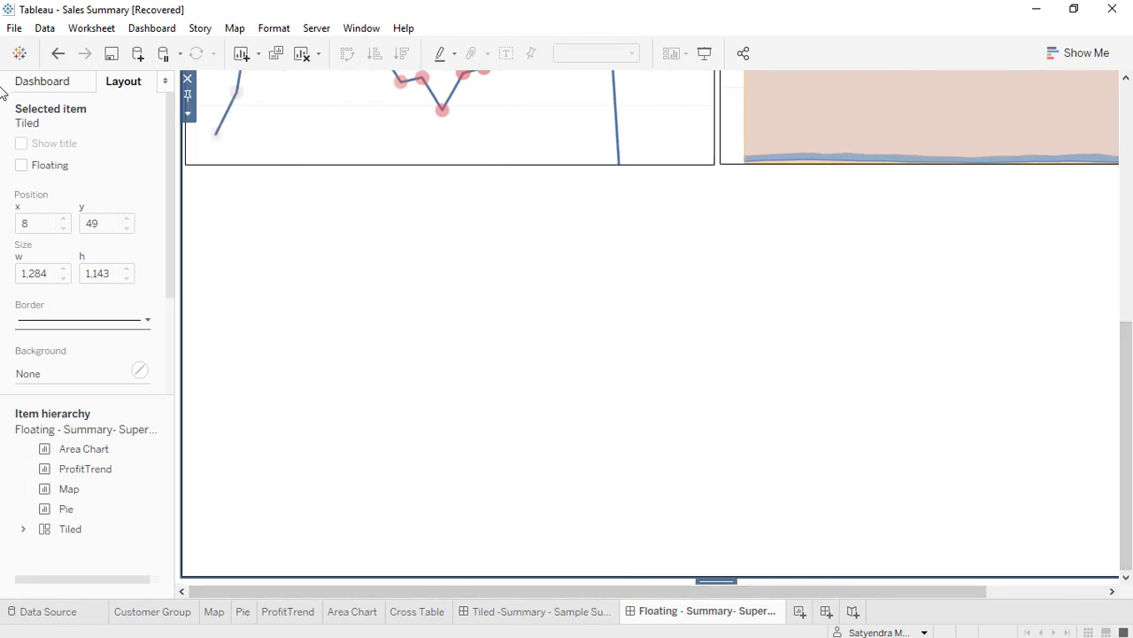
click(32, 86)
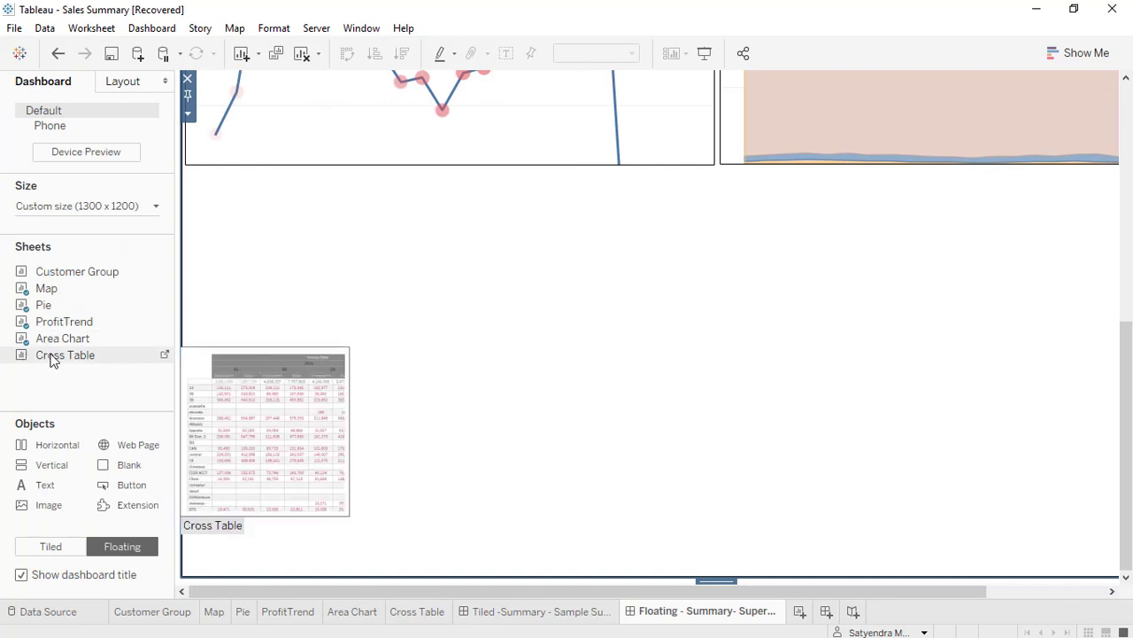
drag(50, 355, 385, 320)
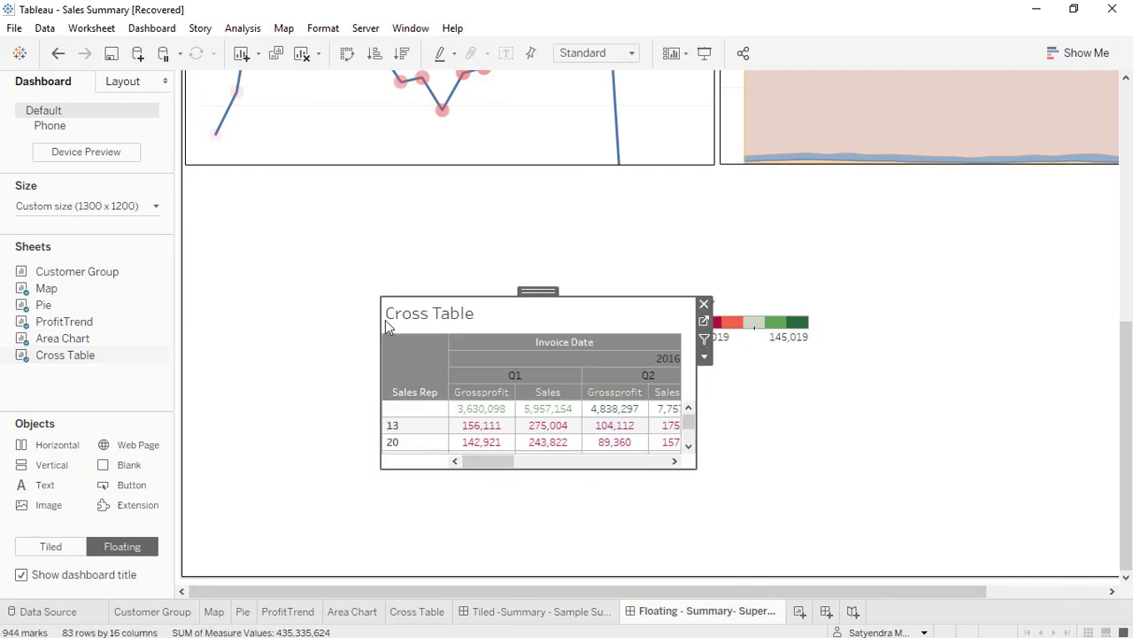
click(753, 305)
click(819, 305)
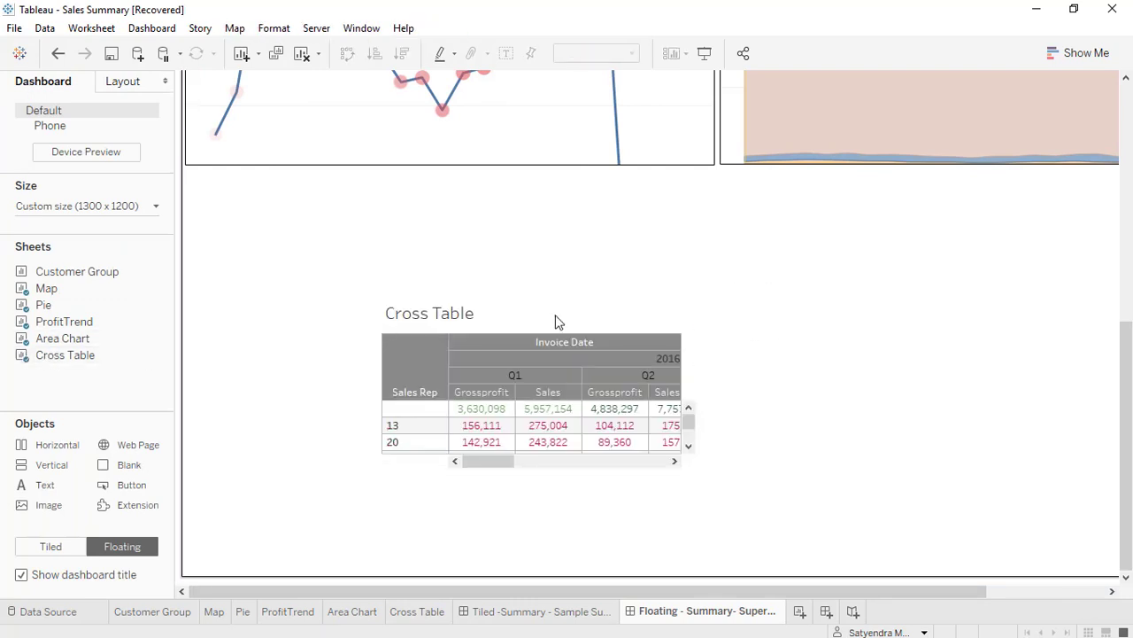
Hide the Cross Table sheet's title on the dashboard.
click(488, 324)
right_click(488, 322)
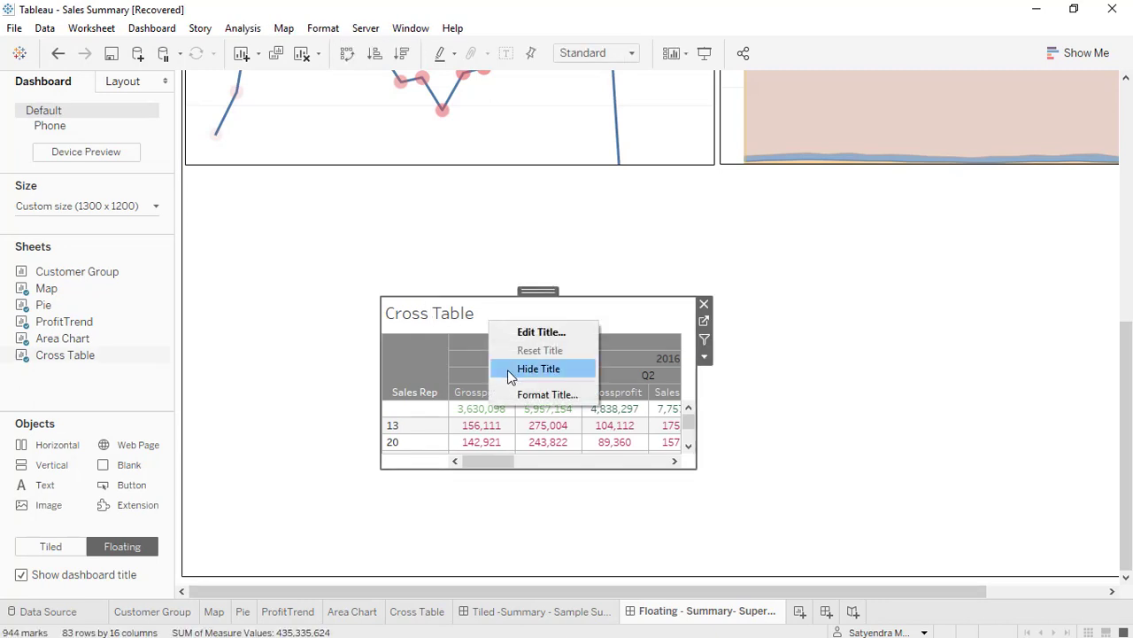
click(507, 369)
Enlarge the Cross Table to span the dashboard's full width and fill the height between the upper charts and the lower edge.
drag(480, 297, 481, 168)
drag(532, 469, 515, 567)
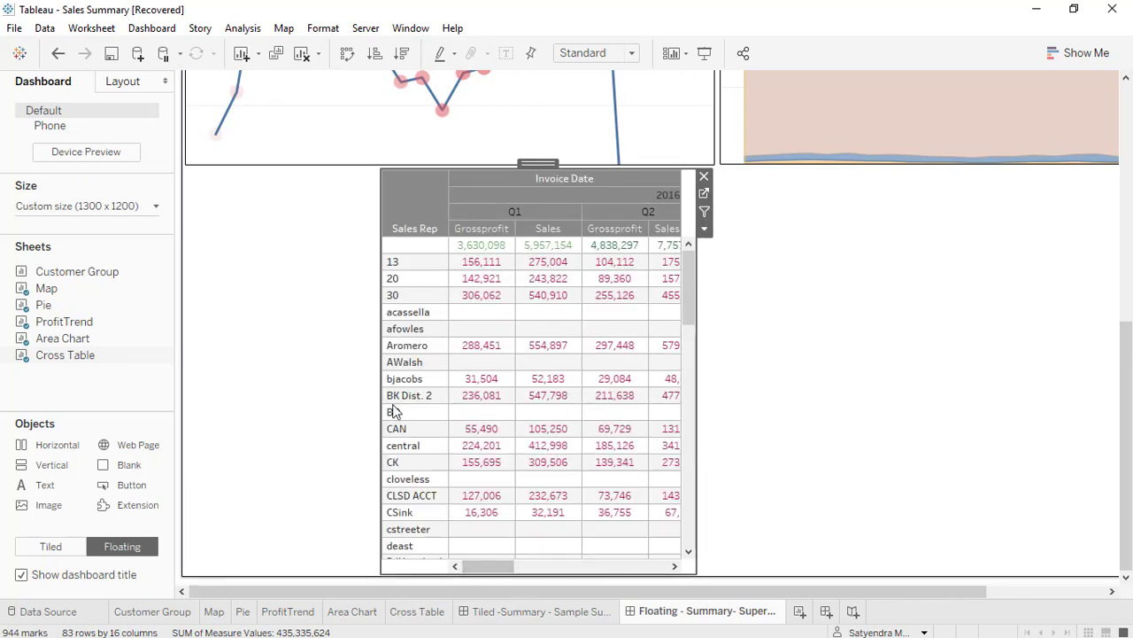
click(387, 396)
drag(386, 395, 185, 398)
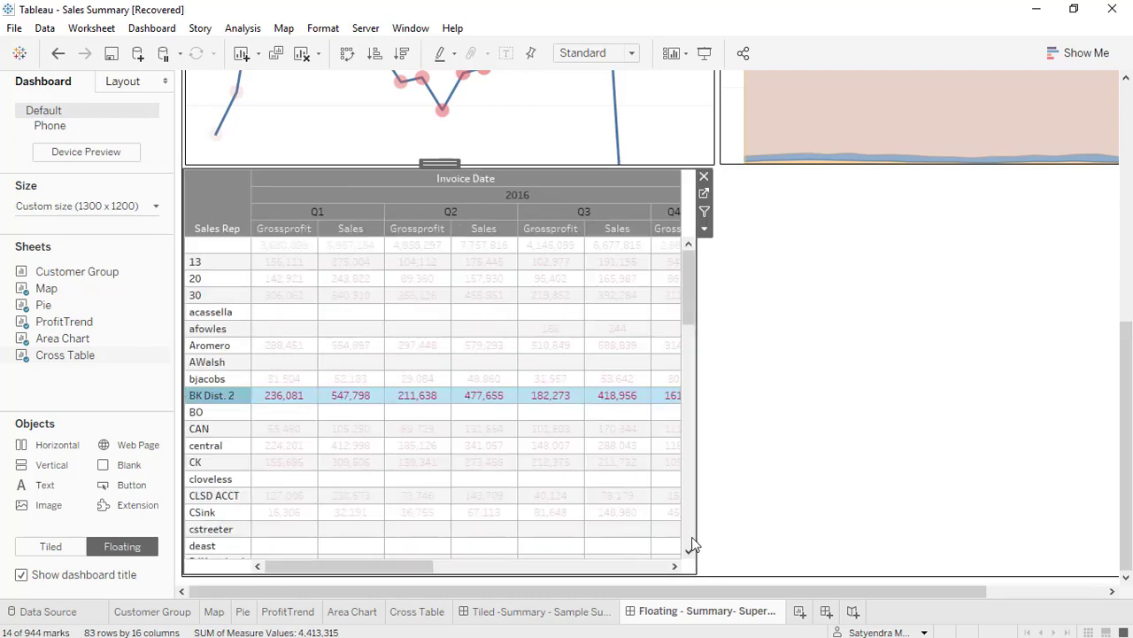
drag(708, 544, 1009, 549)
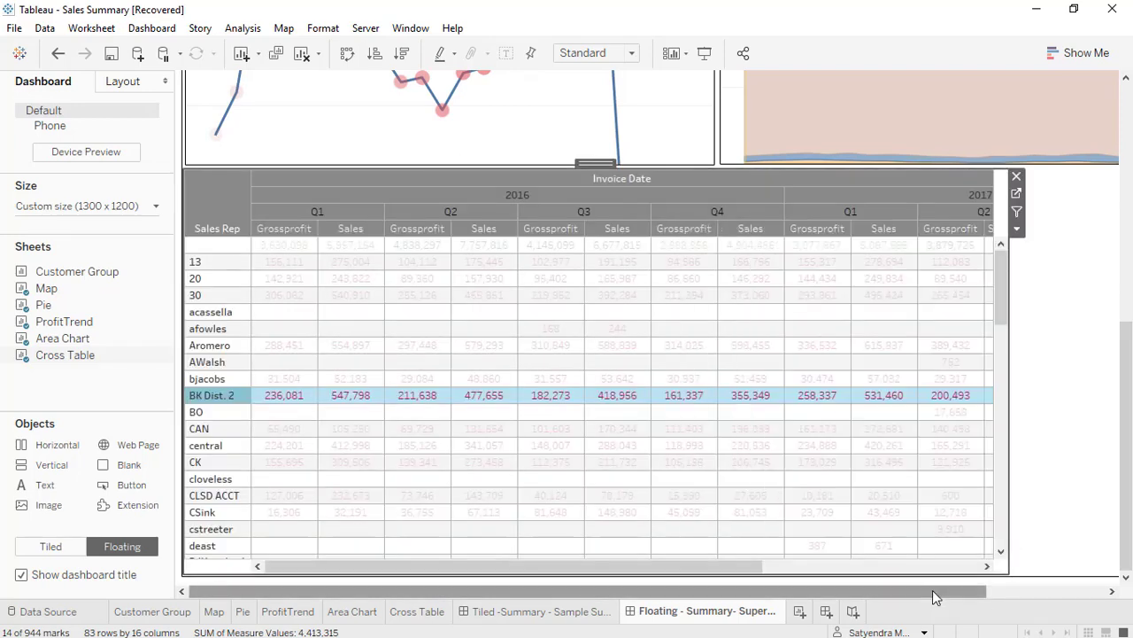
drag(932, 590, 1079, 594)
drag(880, 405, 1110, 418)
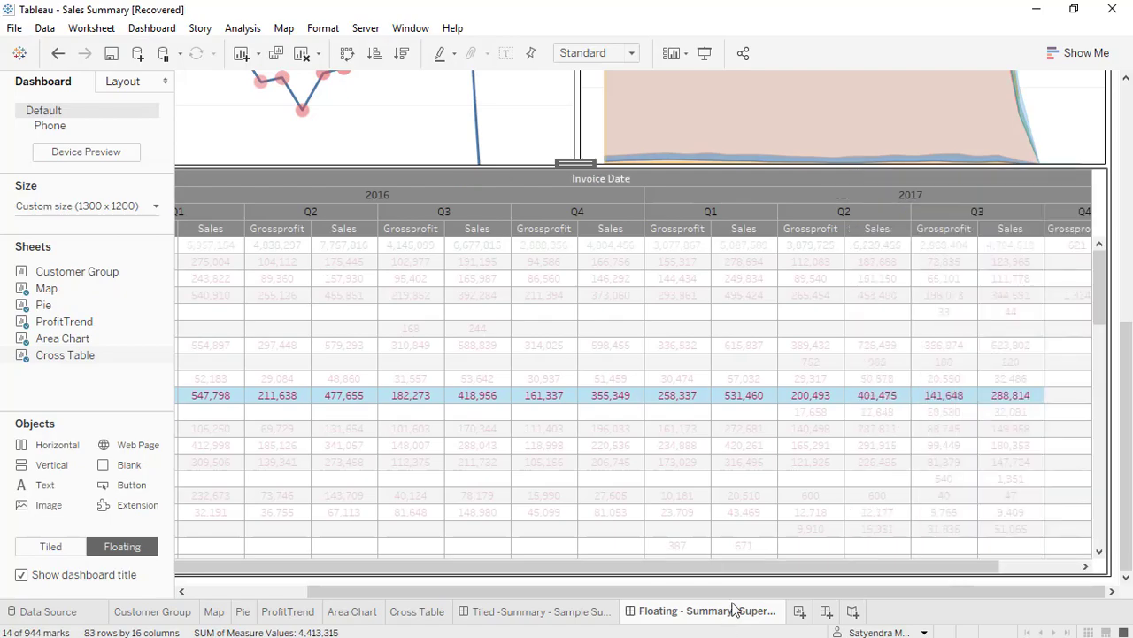
Clear the row selection in the Cross Table and preview the dashboard in presentation mode before returning to editing.
click(620, 444)
key(F7)
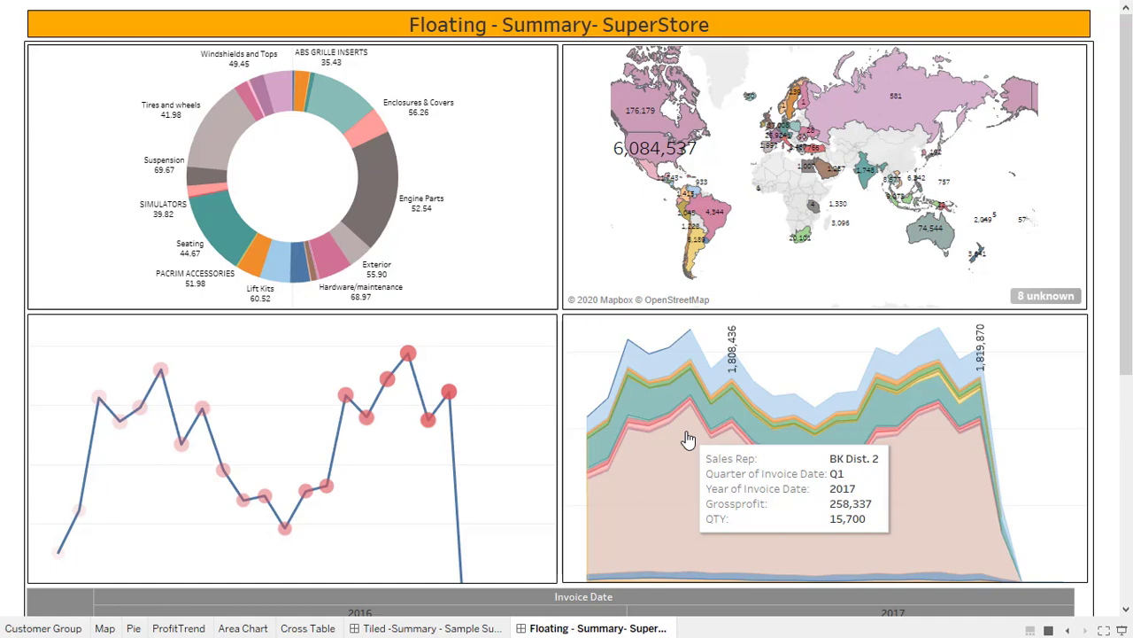
key(Escape)
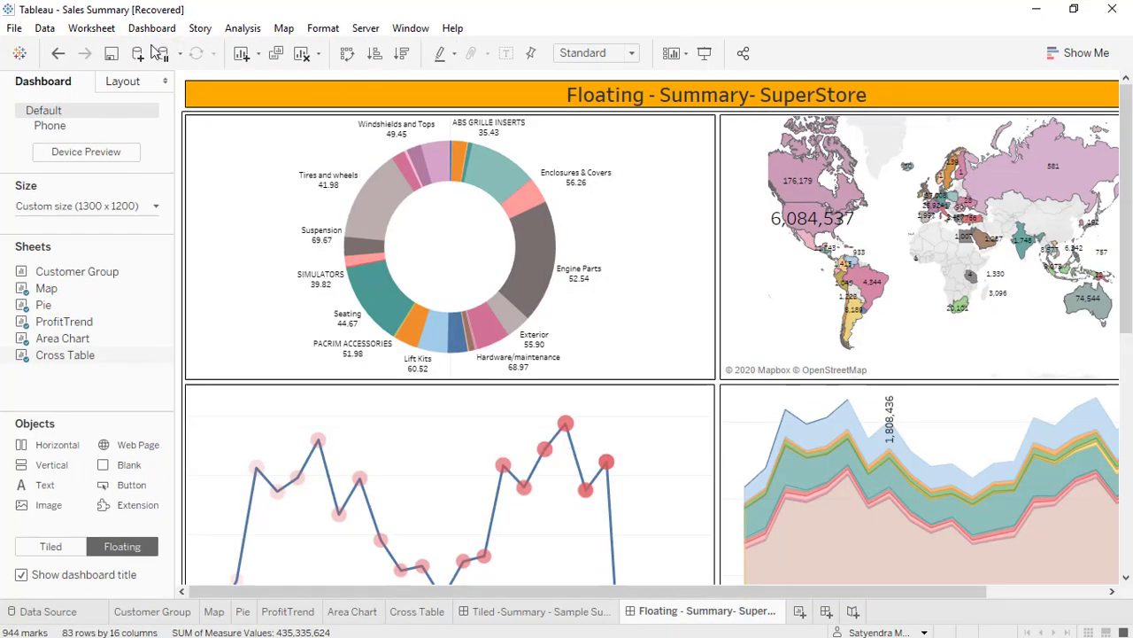
Add a filter action to the dashboard with only the Pie sheet as its source.
click(153, 28)
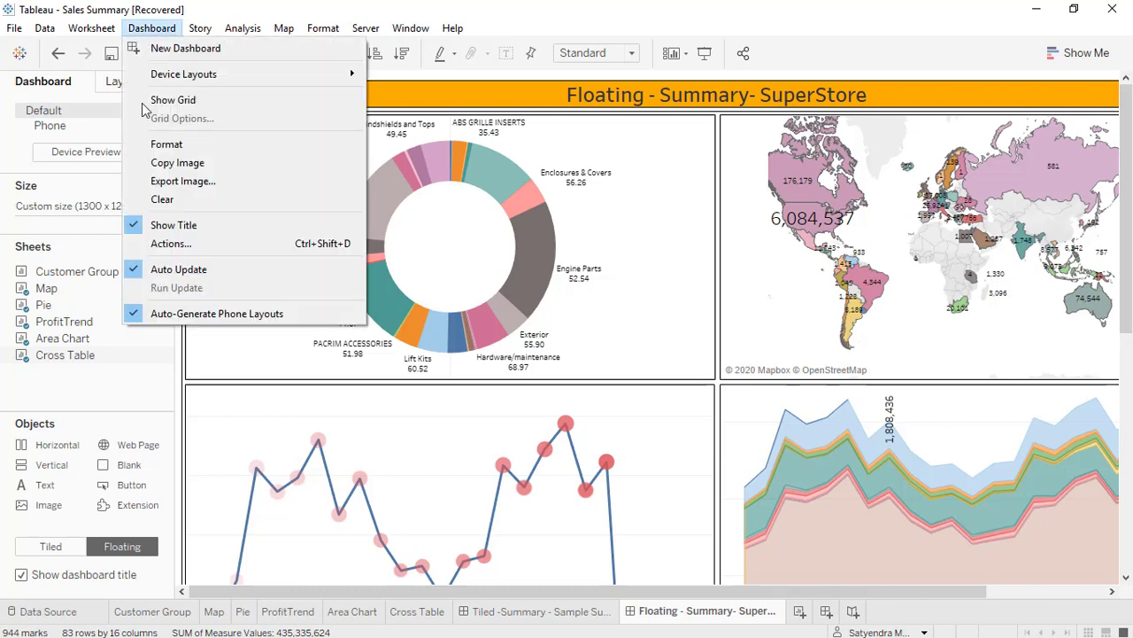
click(164, 243)
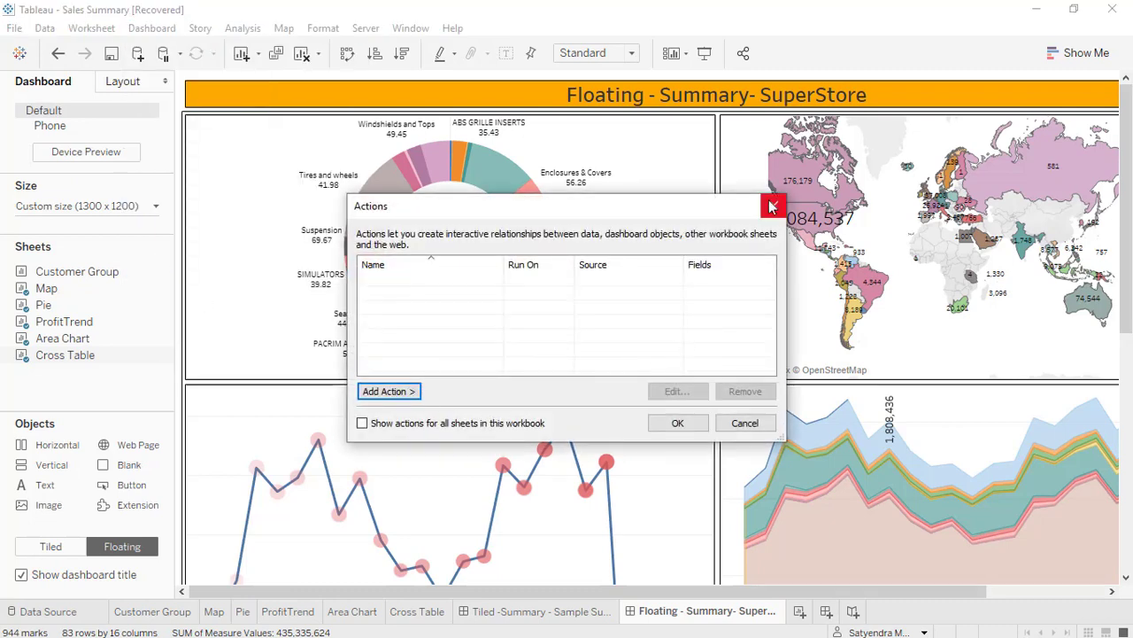
click(394, 392)
click(465, 394)
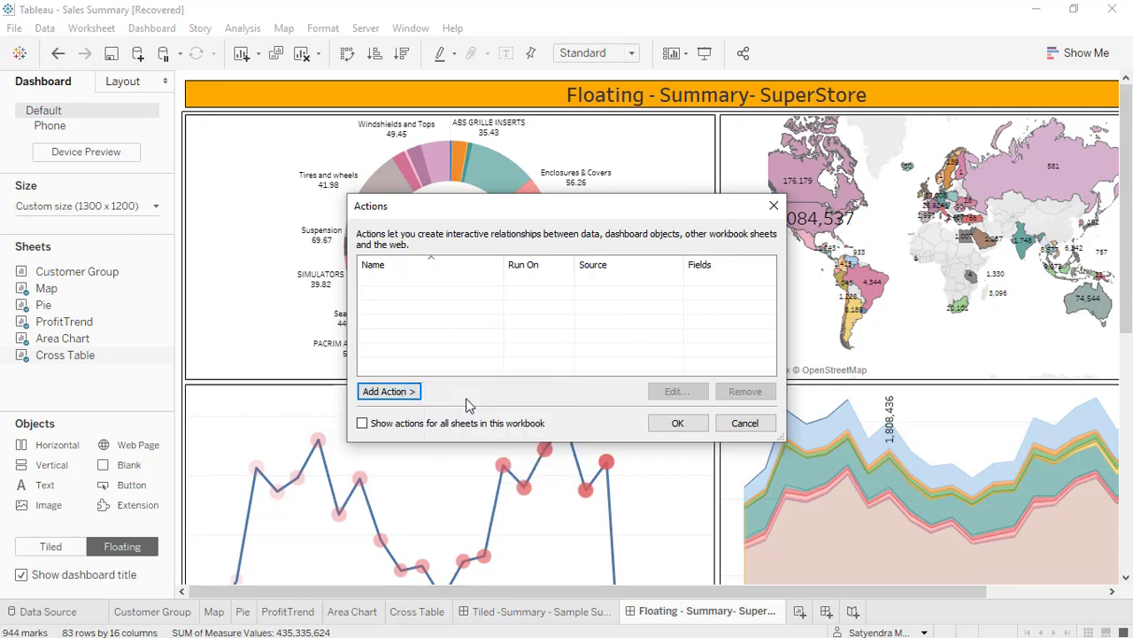
click(381, 140)
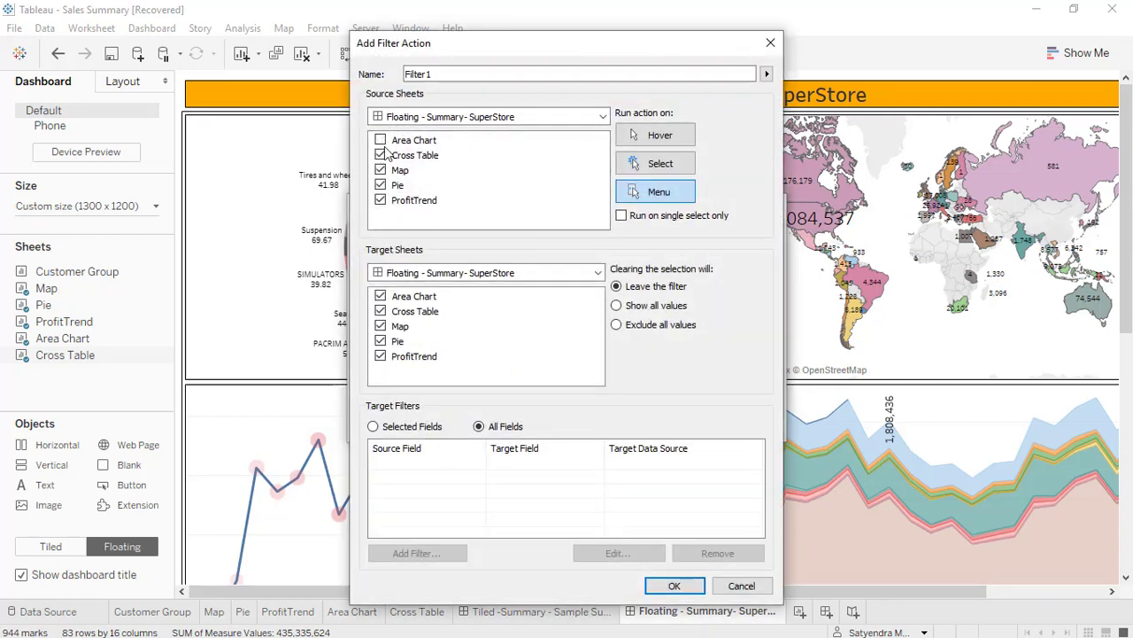
click(381, 155)
click(381, 170)
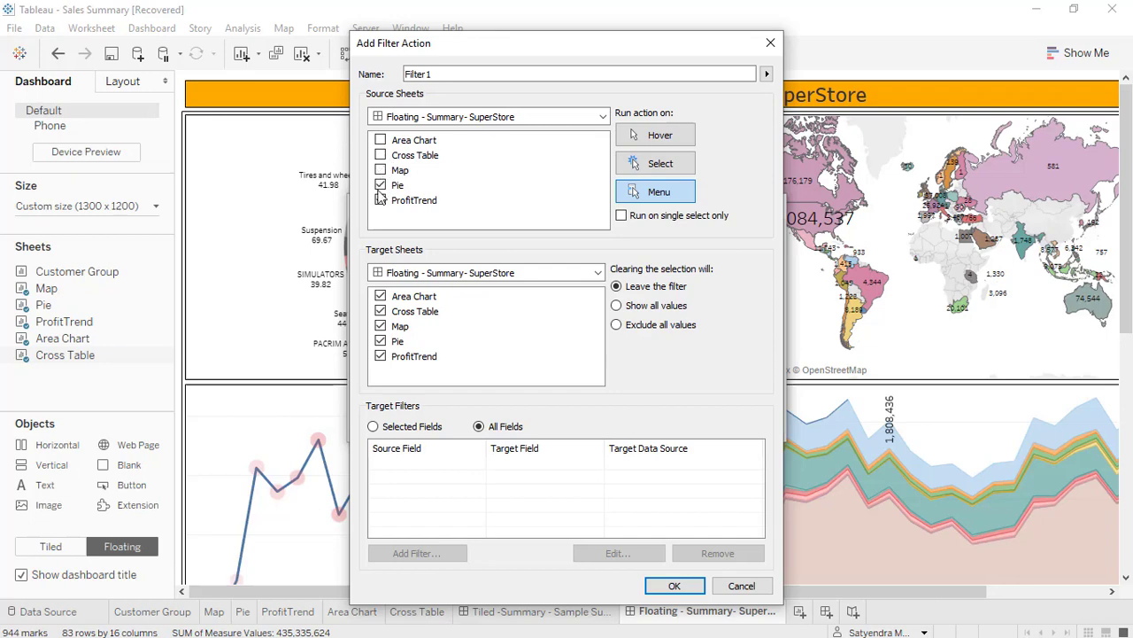
click(380, 200)
Set the filter action to run on Select and show all values when the selection is cleared, and save it.
click(646, 161)
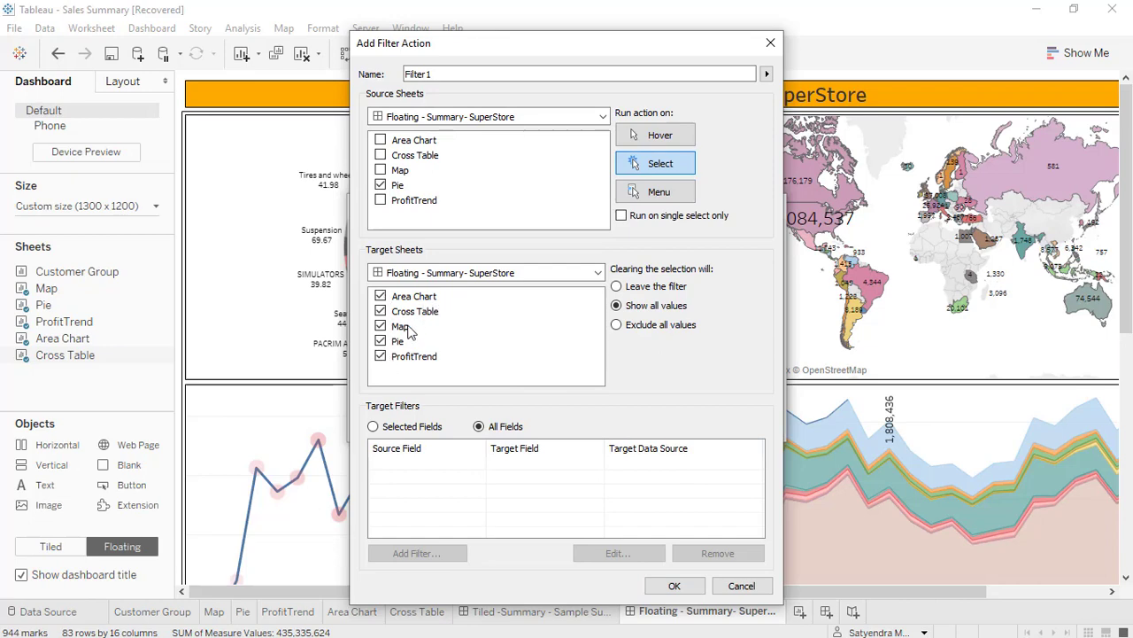
click(652, 590)
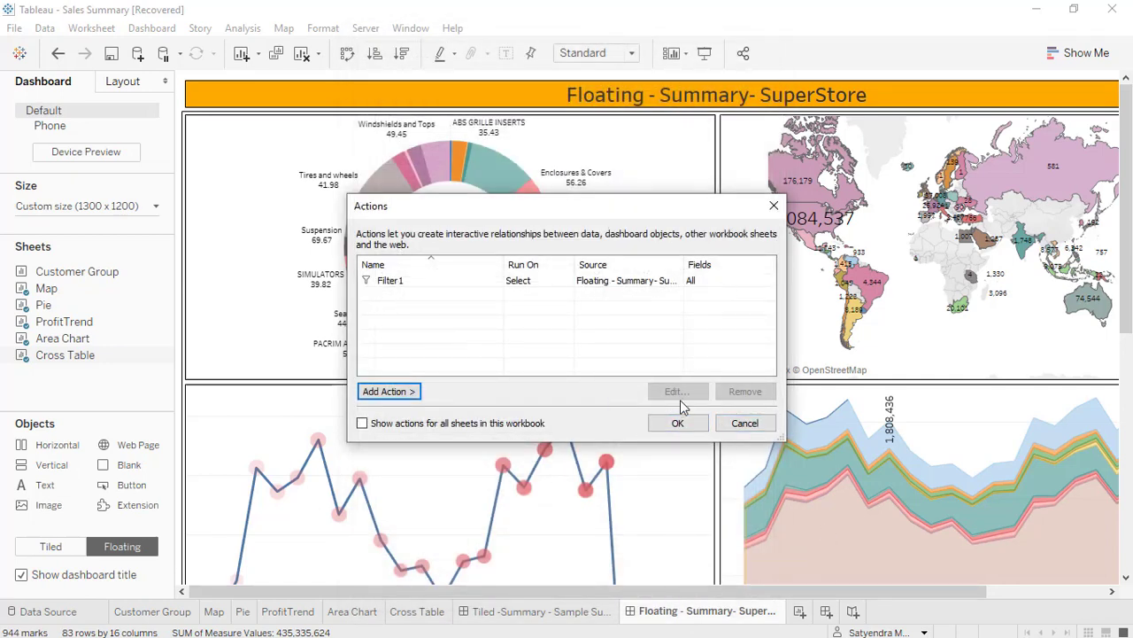
click(676, 424)
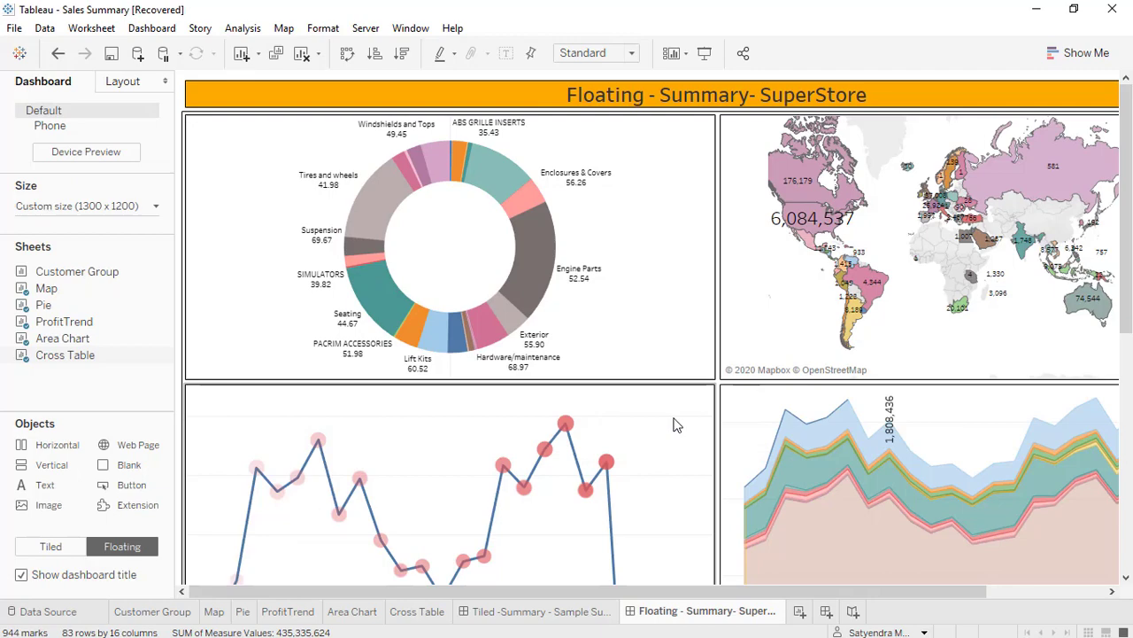
Test the Pie filter in presentation mode by selecting the Engine Parts, Electric Power Parts and Seating slices in turn.
click(705, 55)
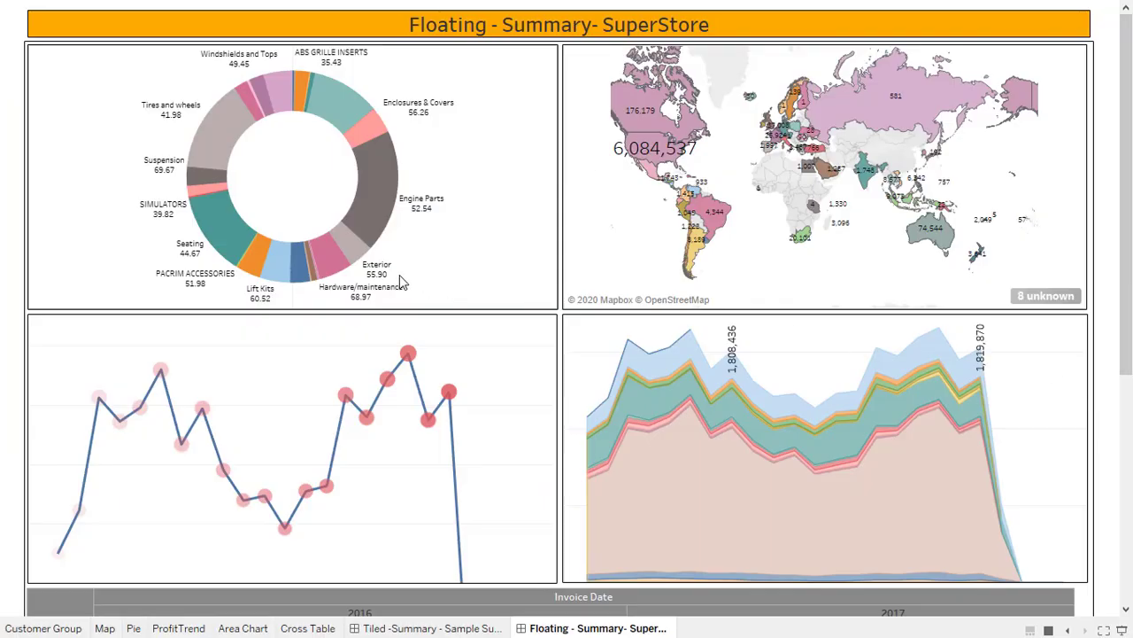
mouse_move(376, 195)
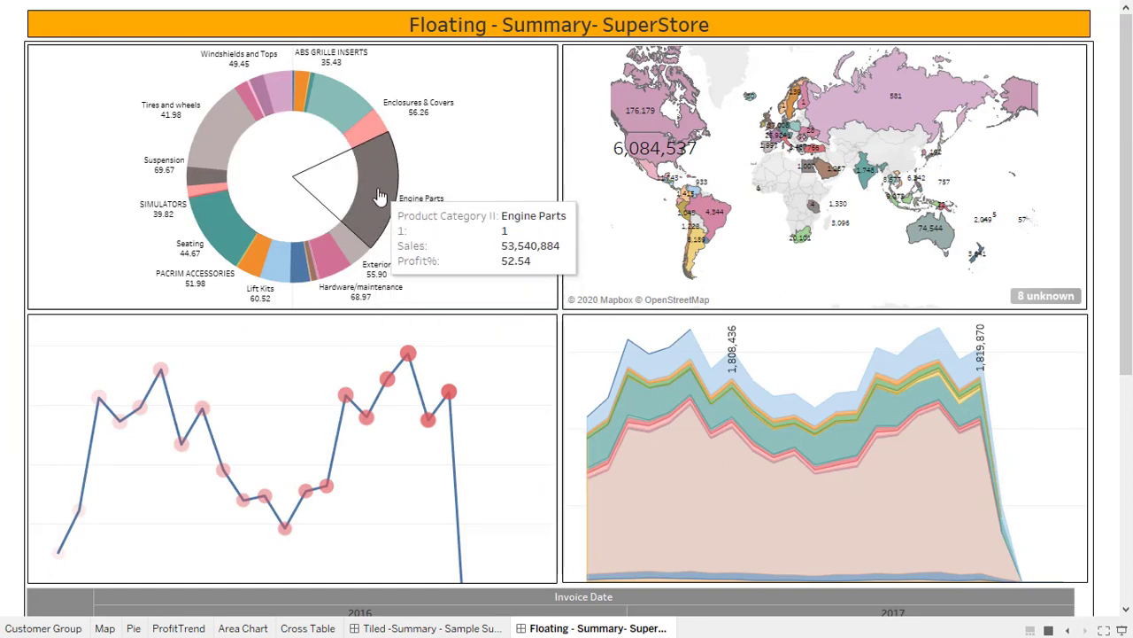
click(379, 195)
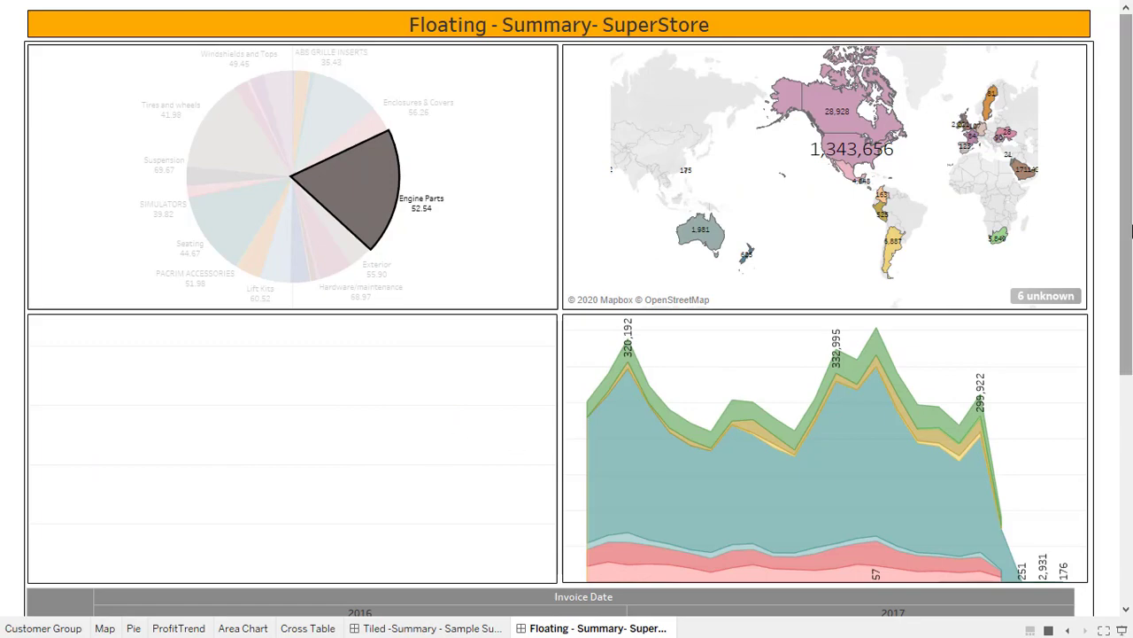
drag(1127, 333, 1127, 177)
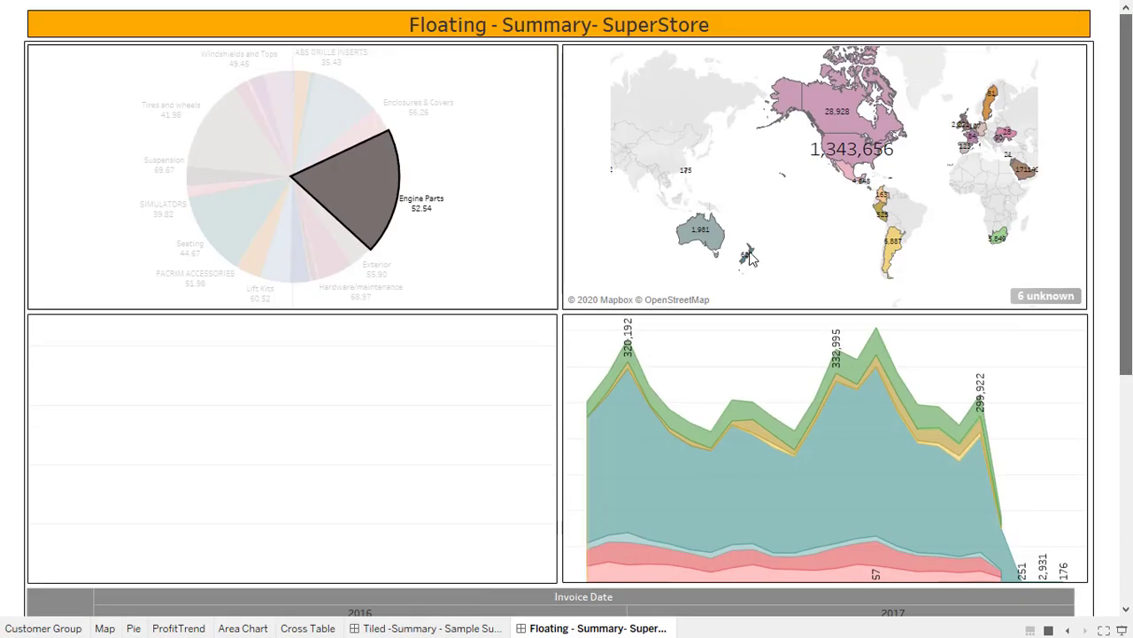
click(326, 125)
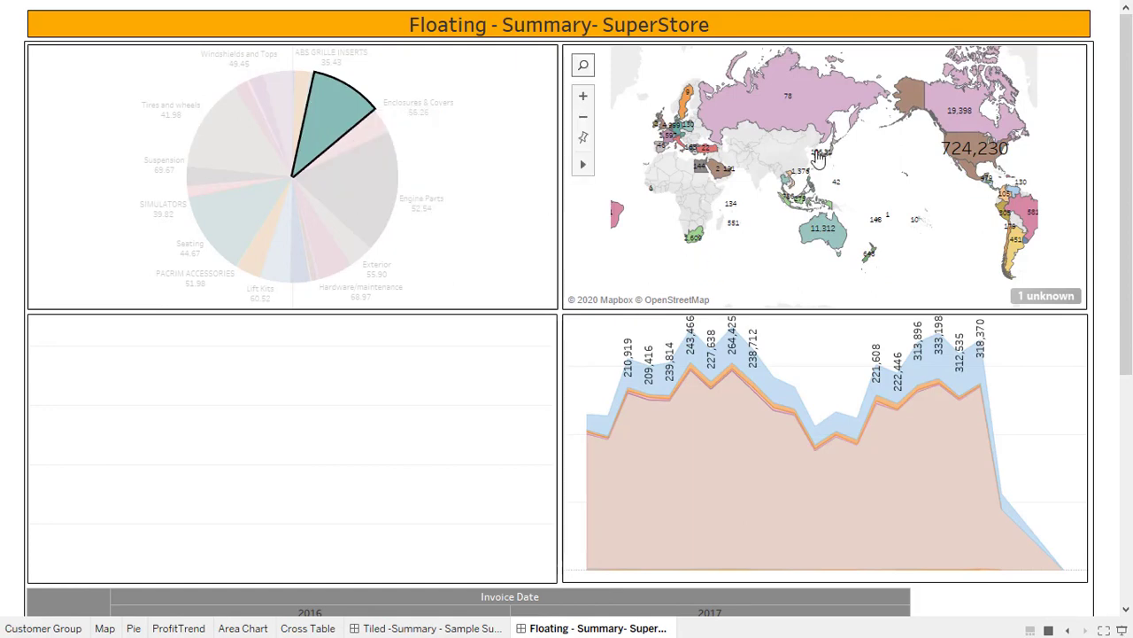
click(354, 197)
click(235, 237)
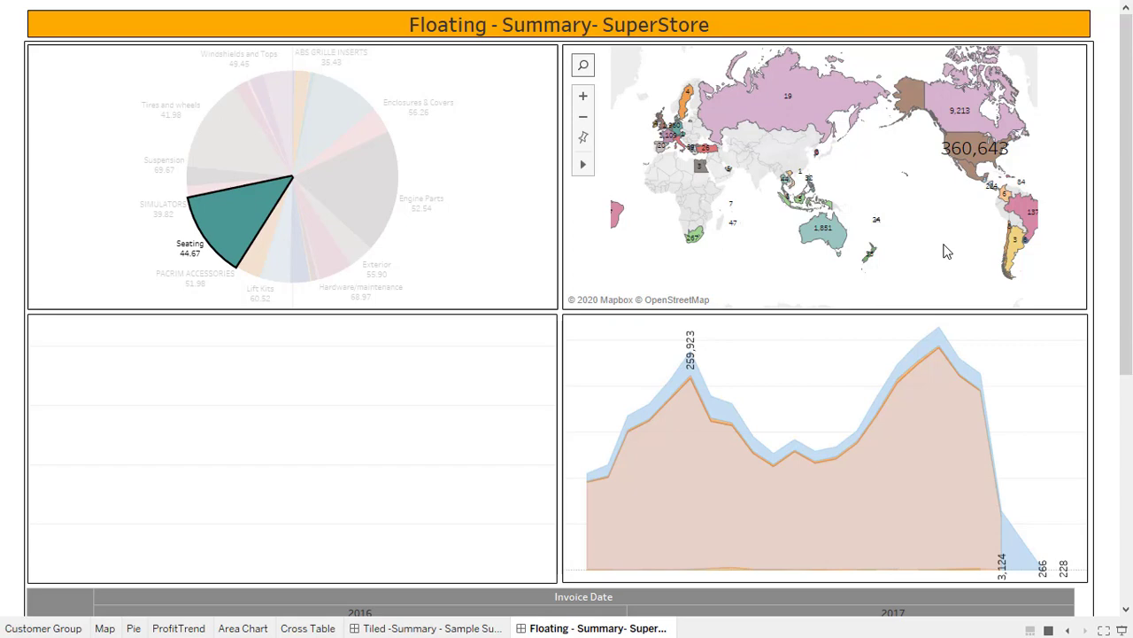
Clear the Seating slice selection, review the unfiltered sheets, and exit presentation mode.
mouse_move(777, 92)
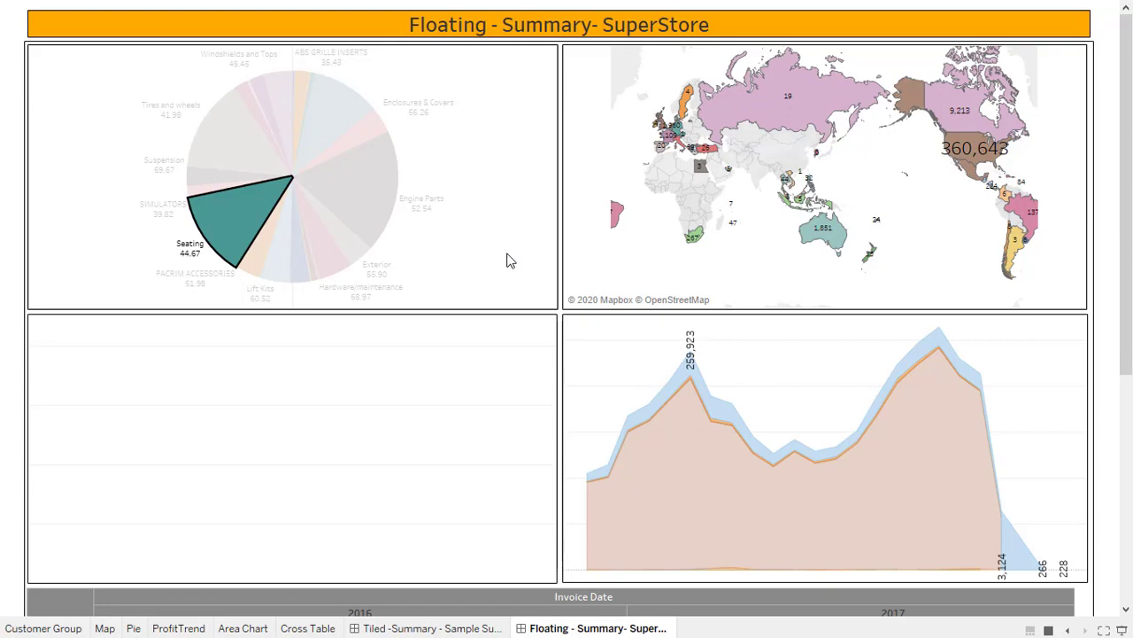
click(239, 250)
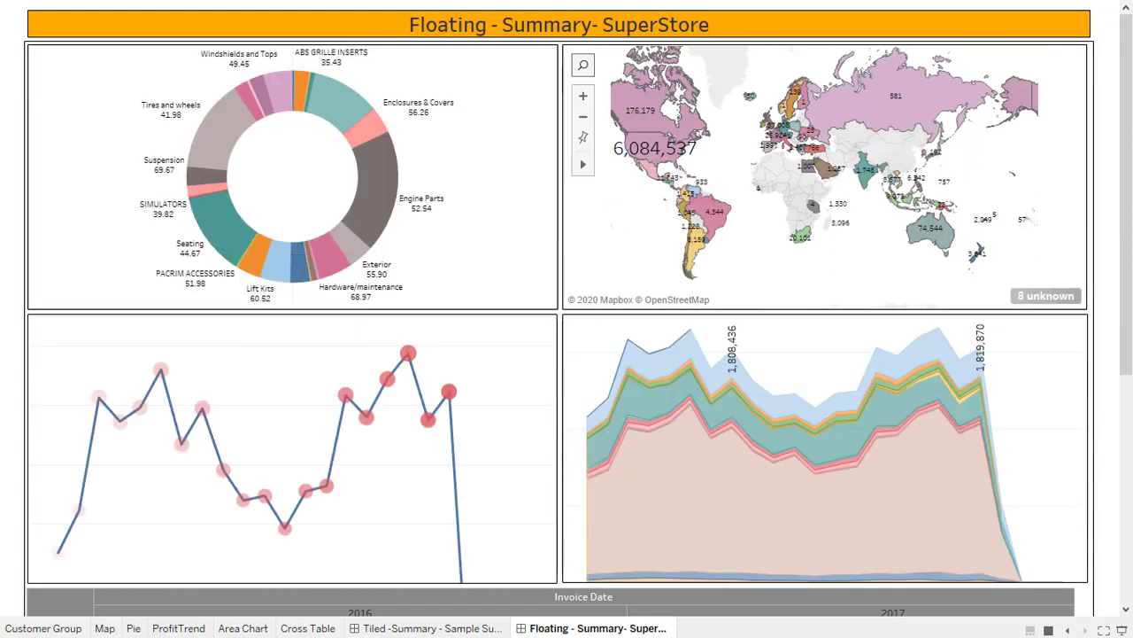
drag(1124, 245, 1126, 173)
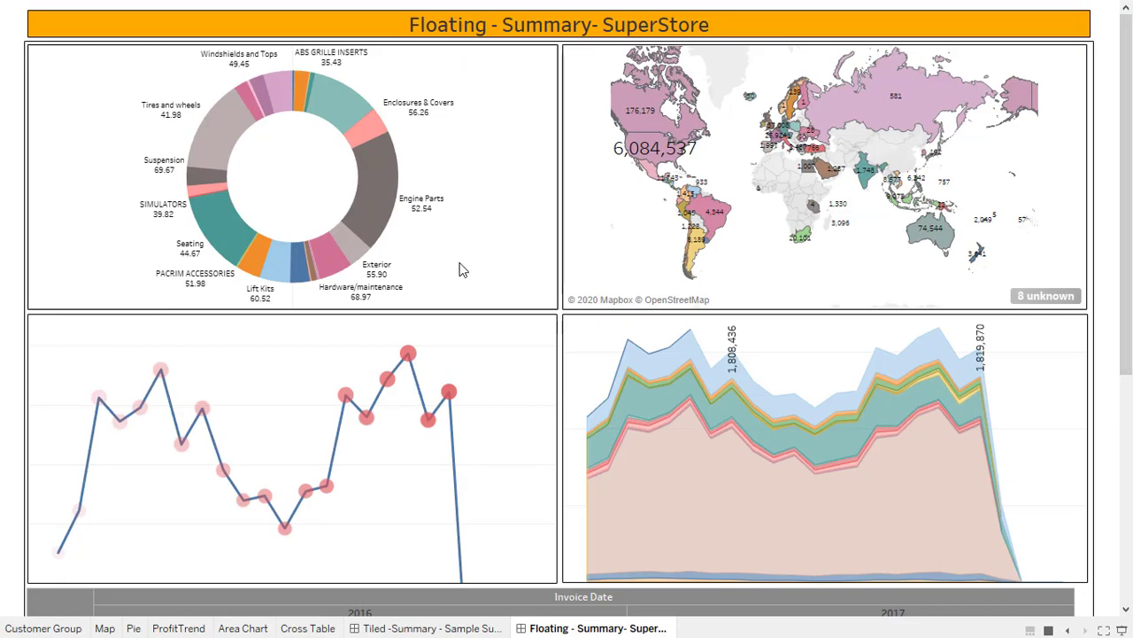
key(Escape)
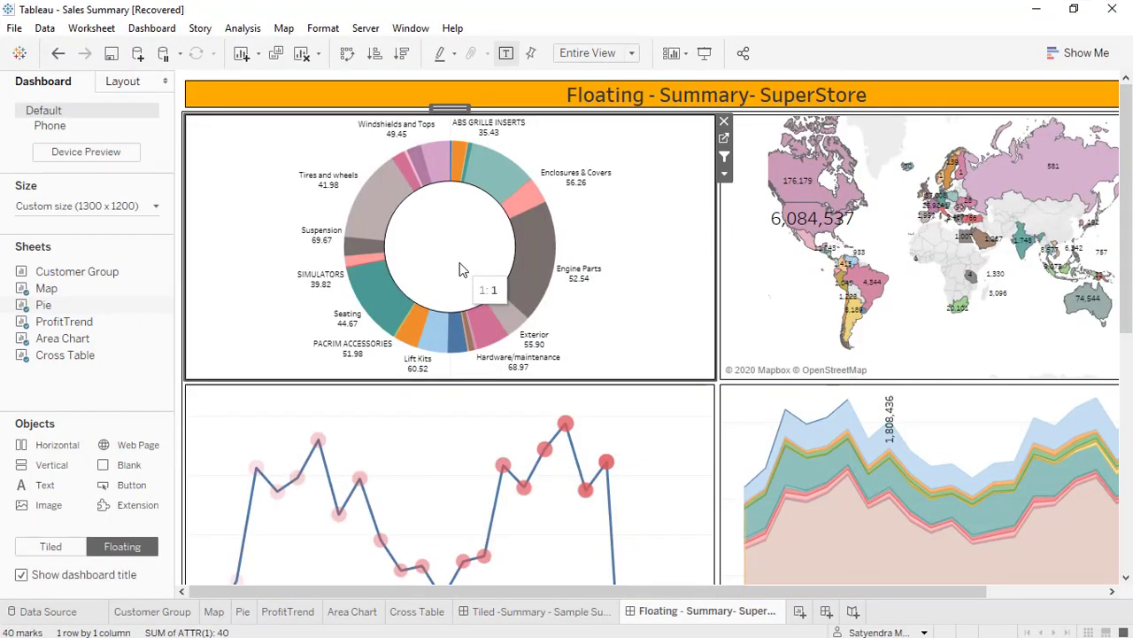